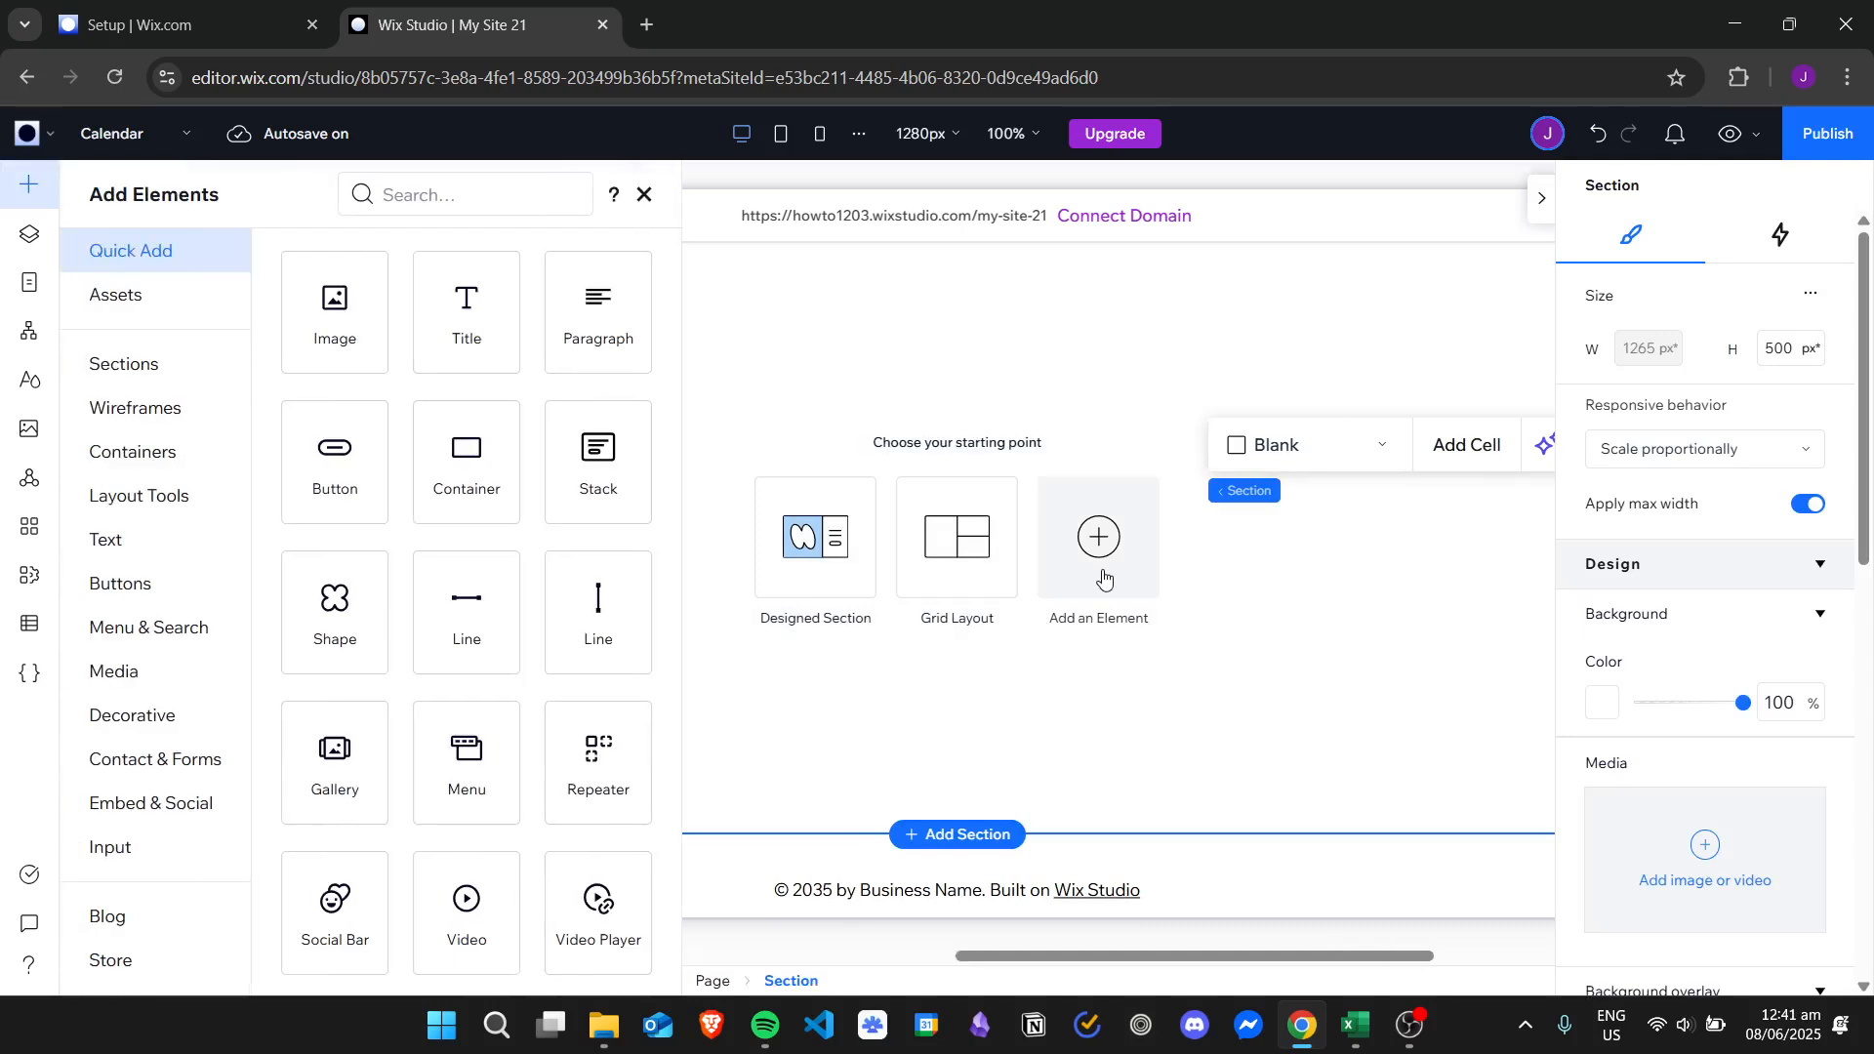
Step: Search the elements for "calendar", choose the Bookings Calendar, and add online bookings to the site
{"action": "left_click", "coordinate": [468, 198]}
{"action": "type", "text": "cale"}
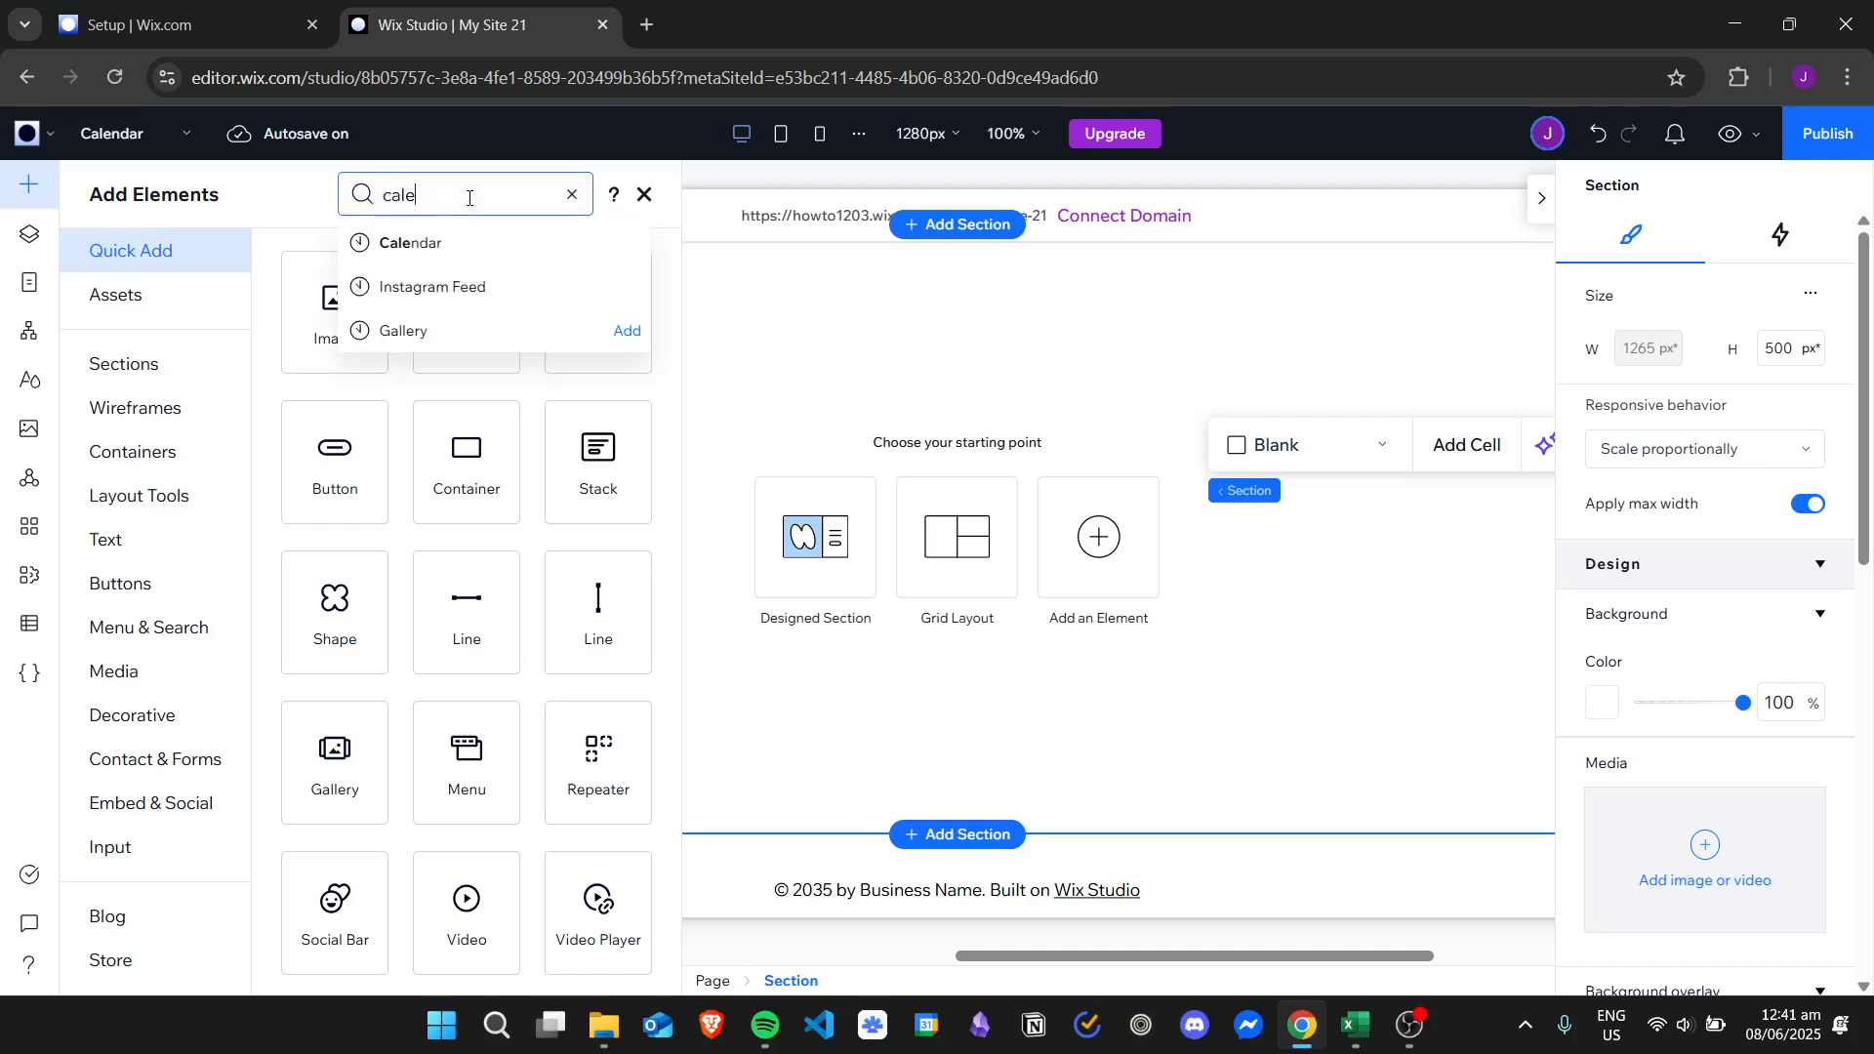
{"action": "type", "text": "ndar"}
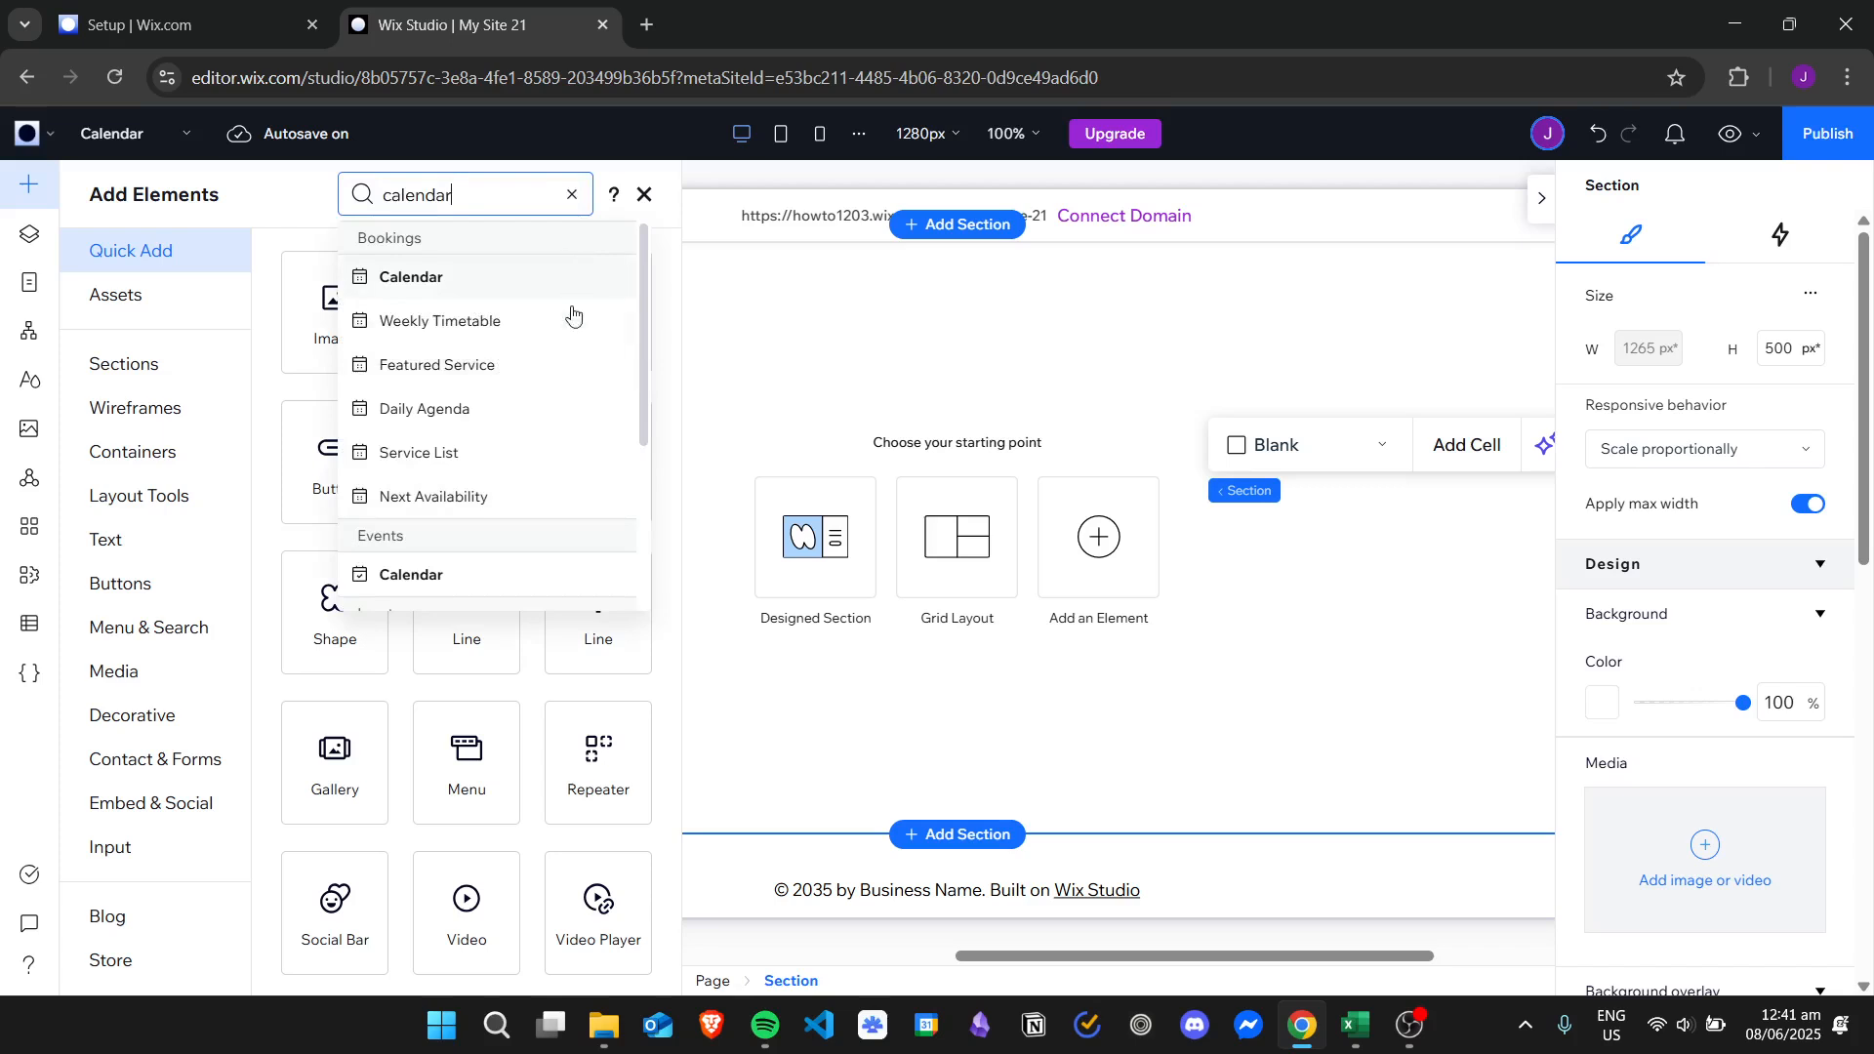
{"action": "left_click", "coordinate": [497, 282]}
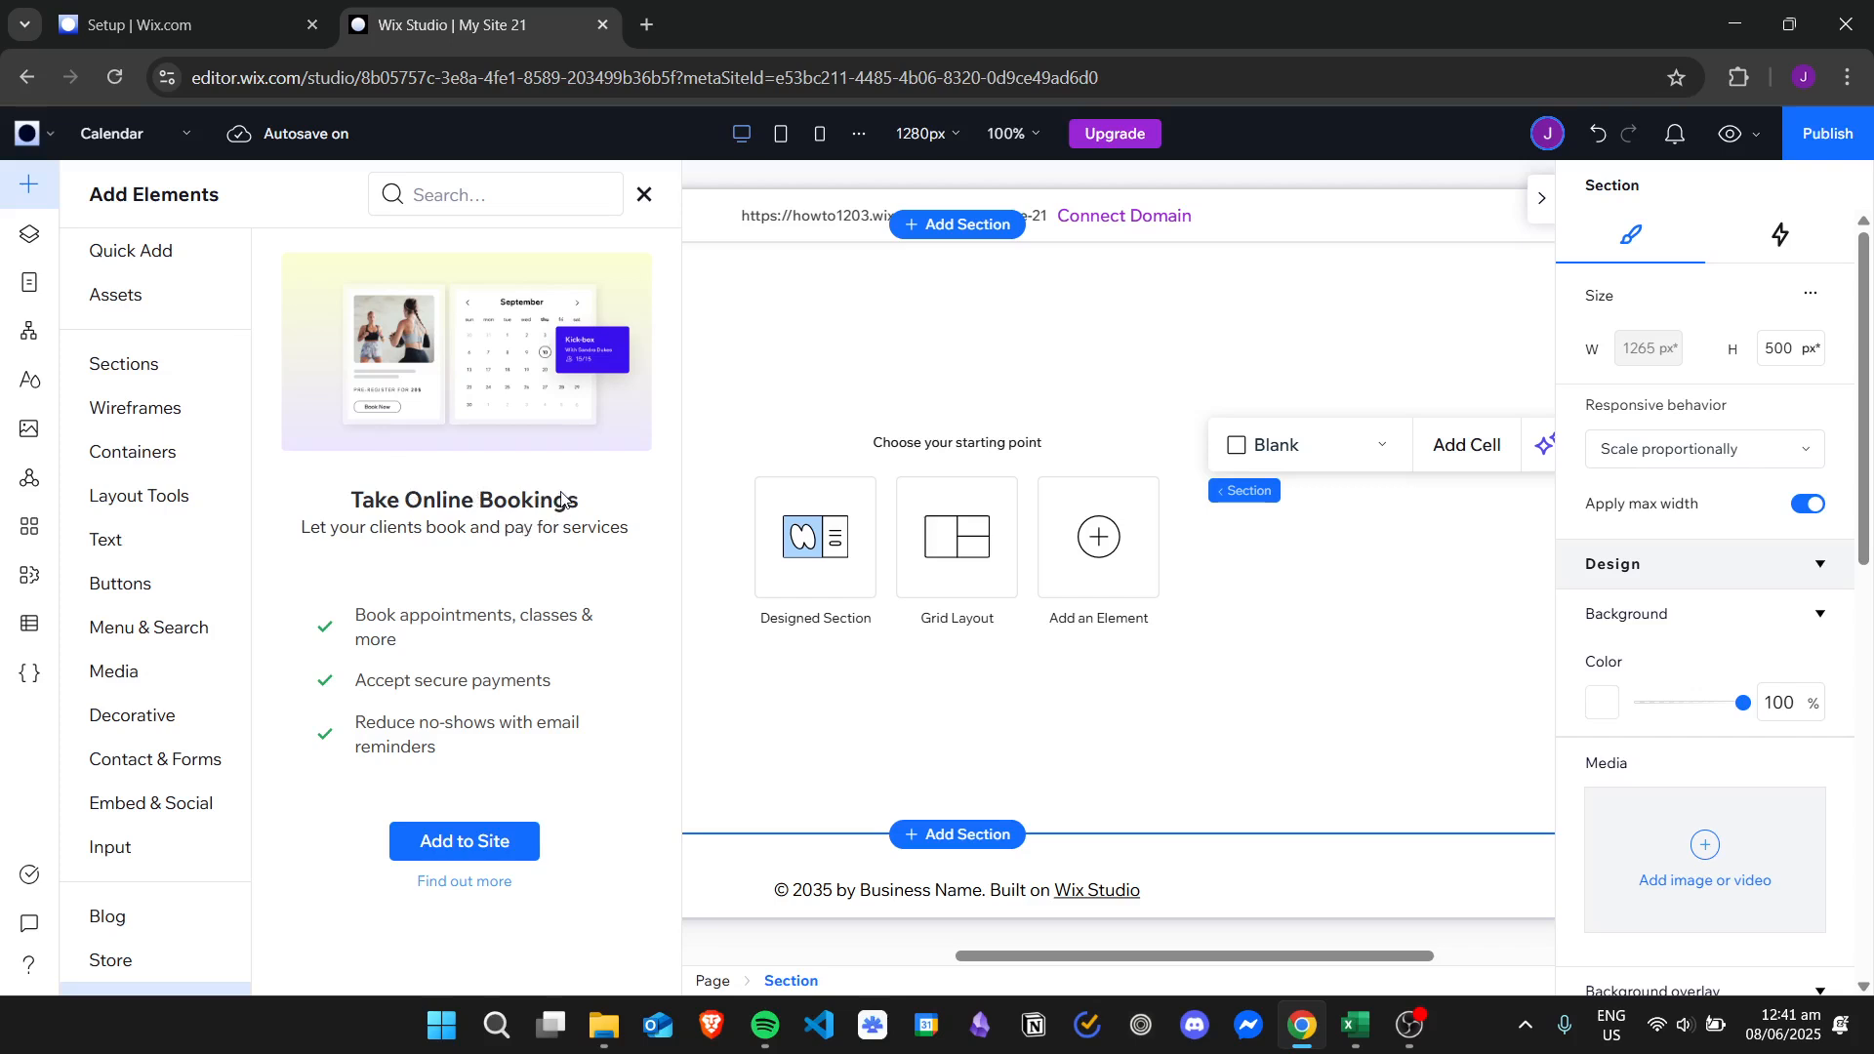
{"action": "left_click", "coordinate": [507, 841]}
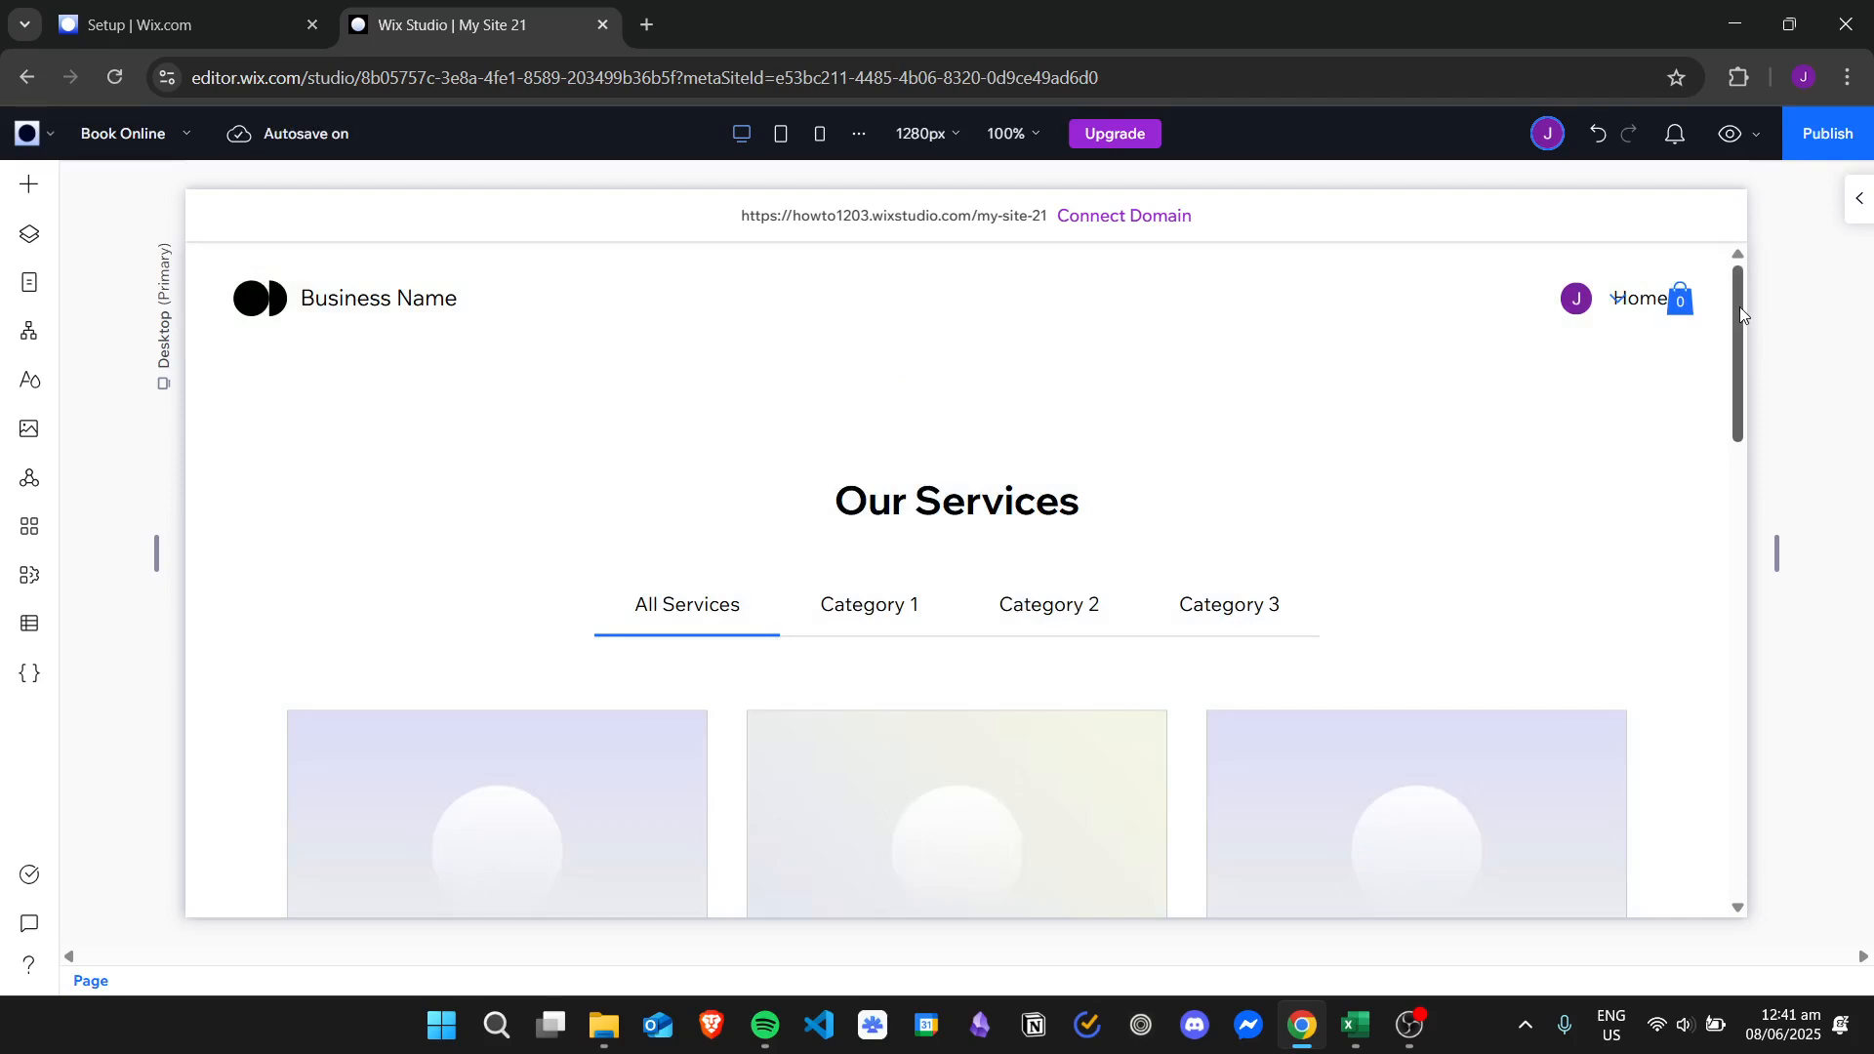
Step: Open service management for the Book Online widget in the Our Services section
{"action": "left_click_drag", "start_coordinate": [1739, 306], "coordinate": [1818, 363]}
{"action": "left_click", "coordinate": [1408, 486]}
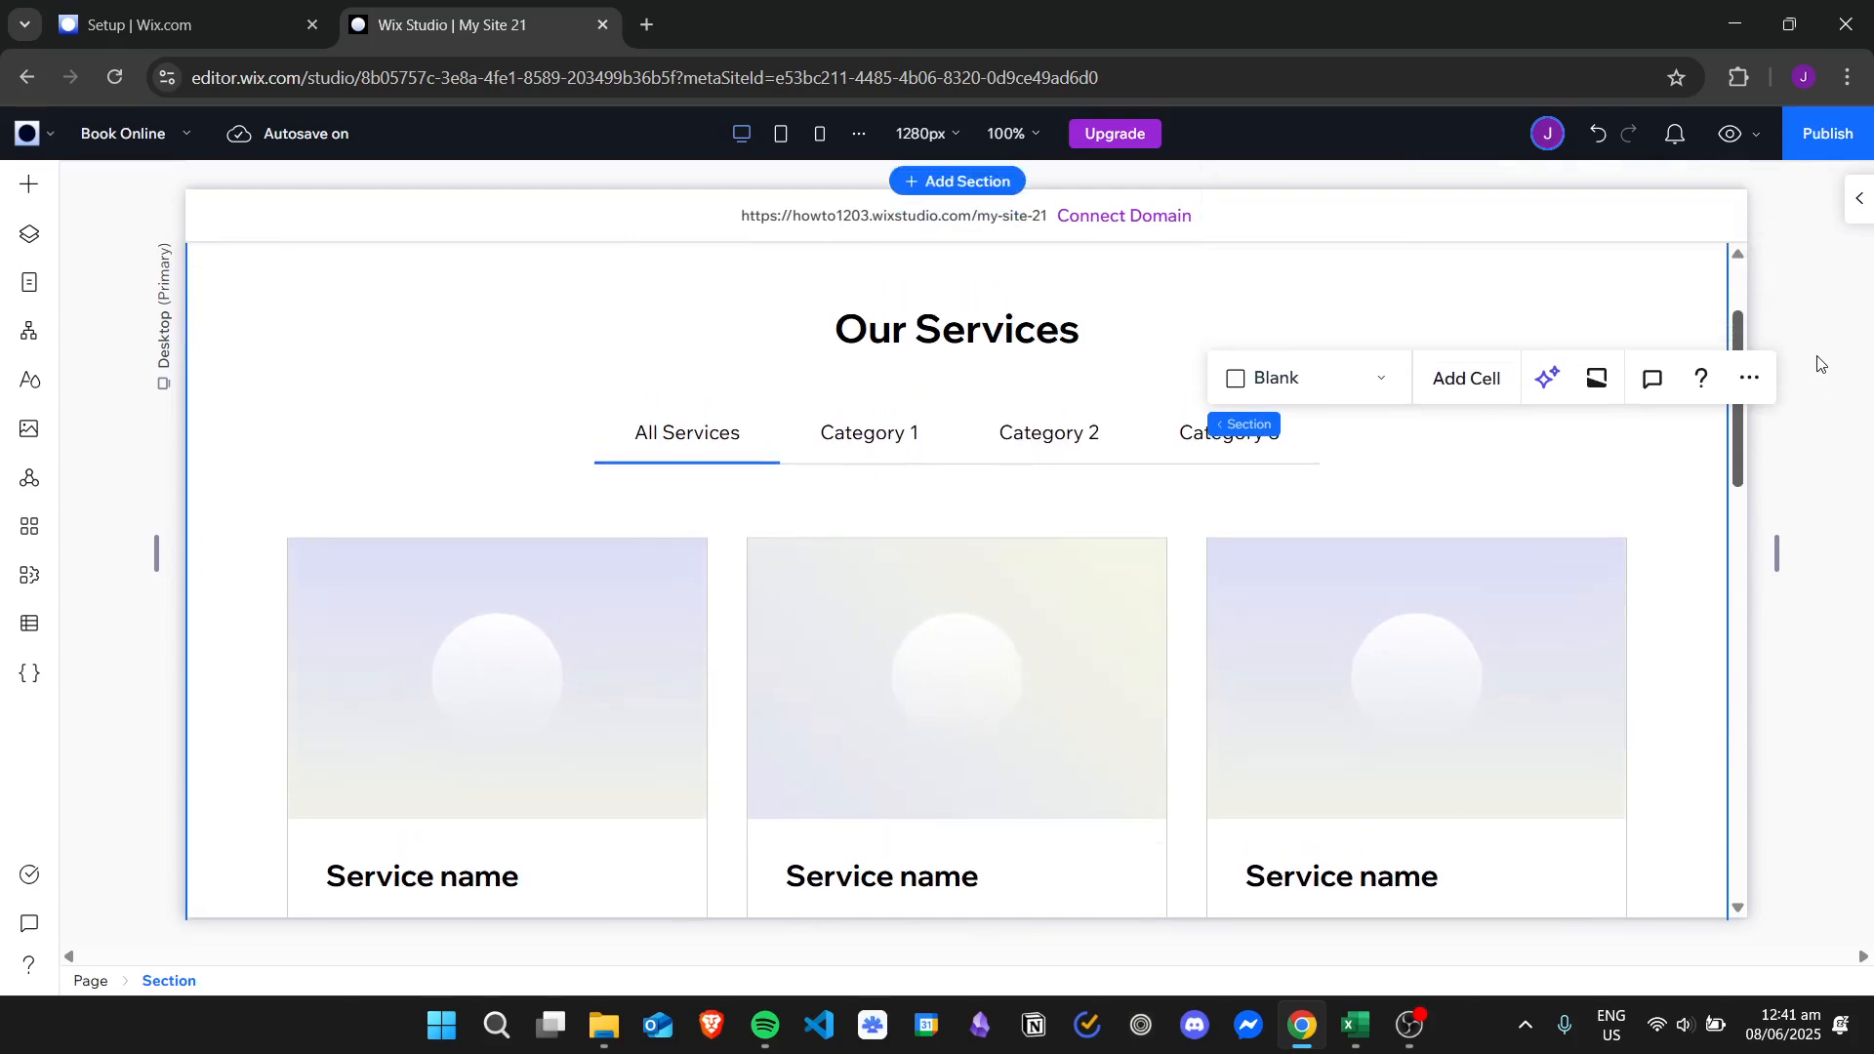
{"action": "double_click", "coordinate": [488, 376]}
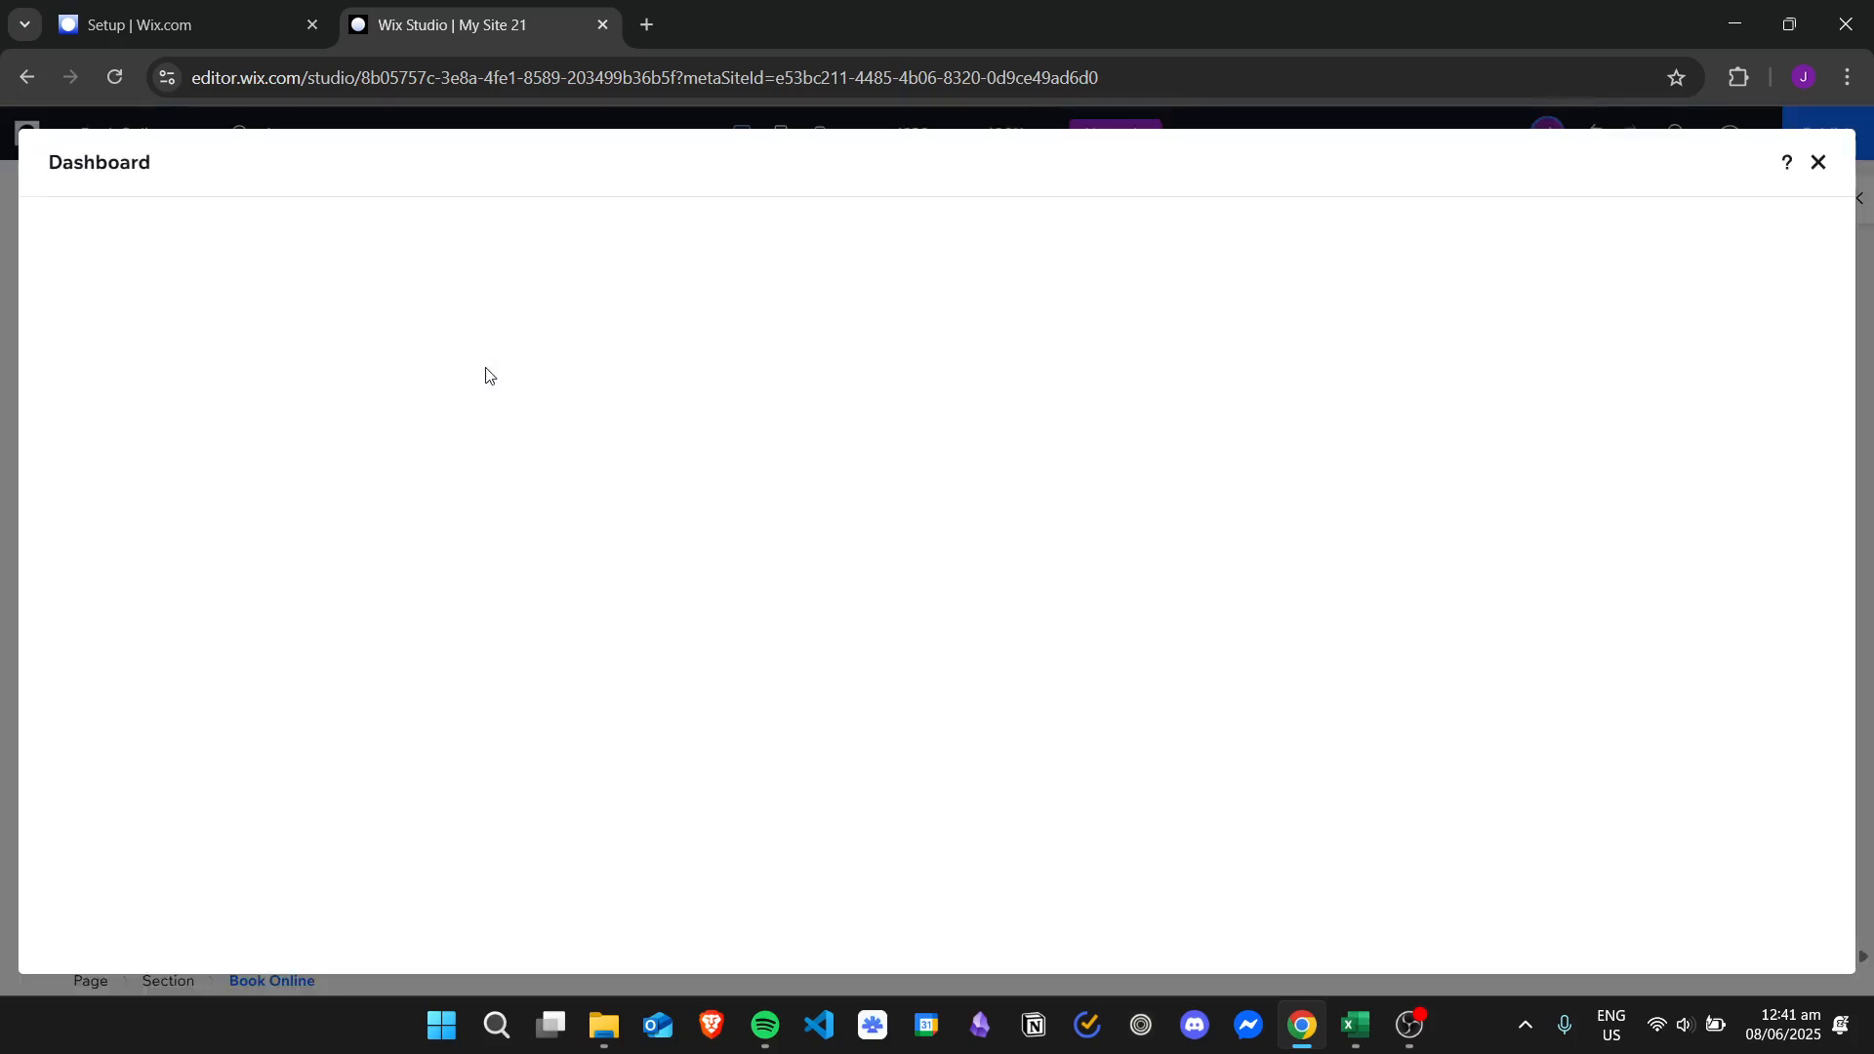
{"action": "left_click", "coordinate": [1818, 163]}
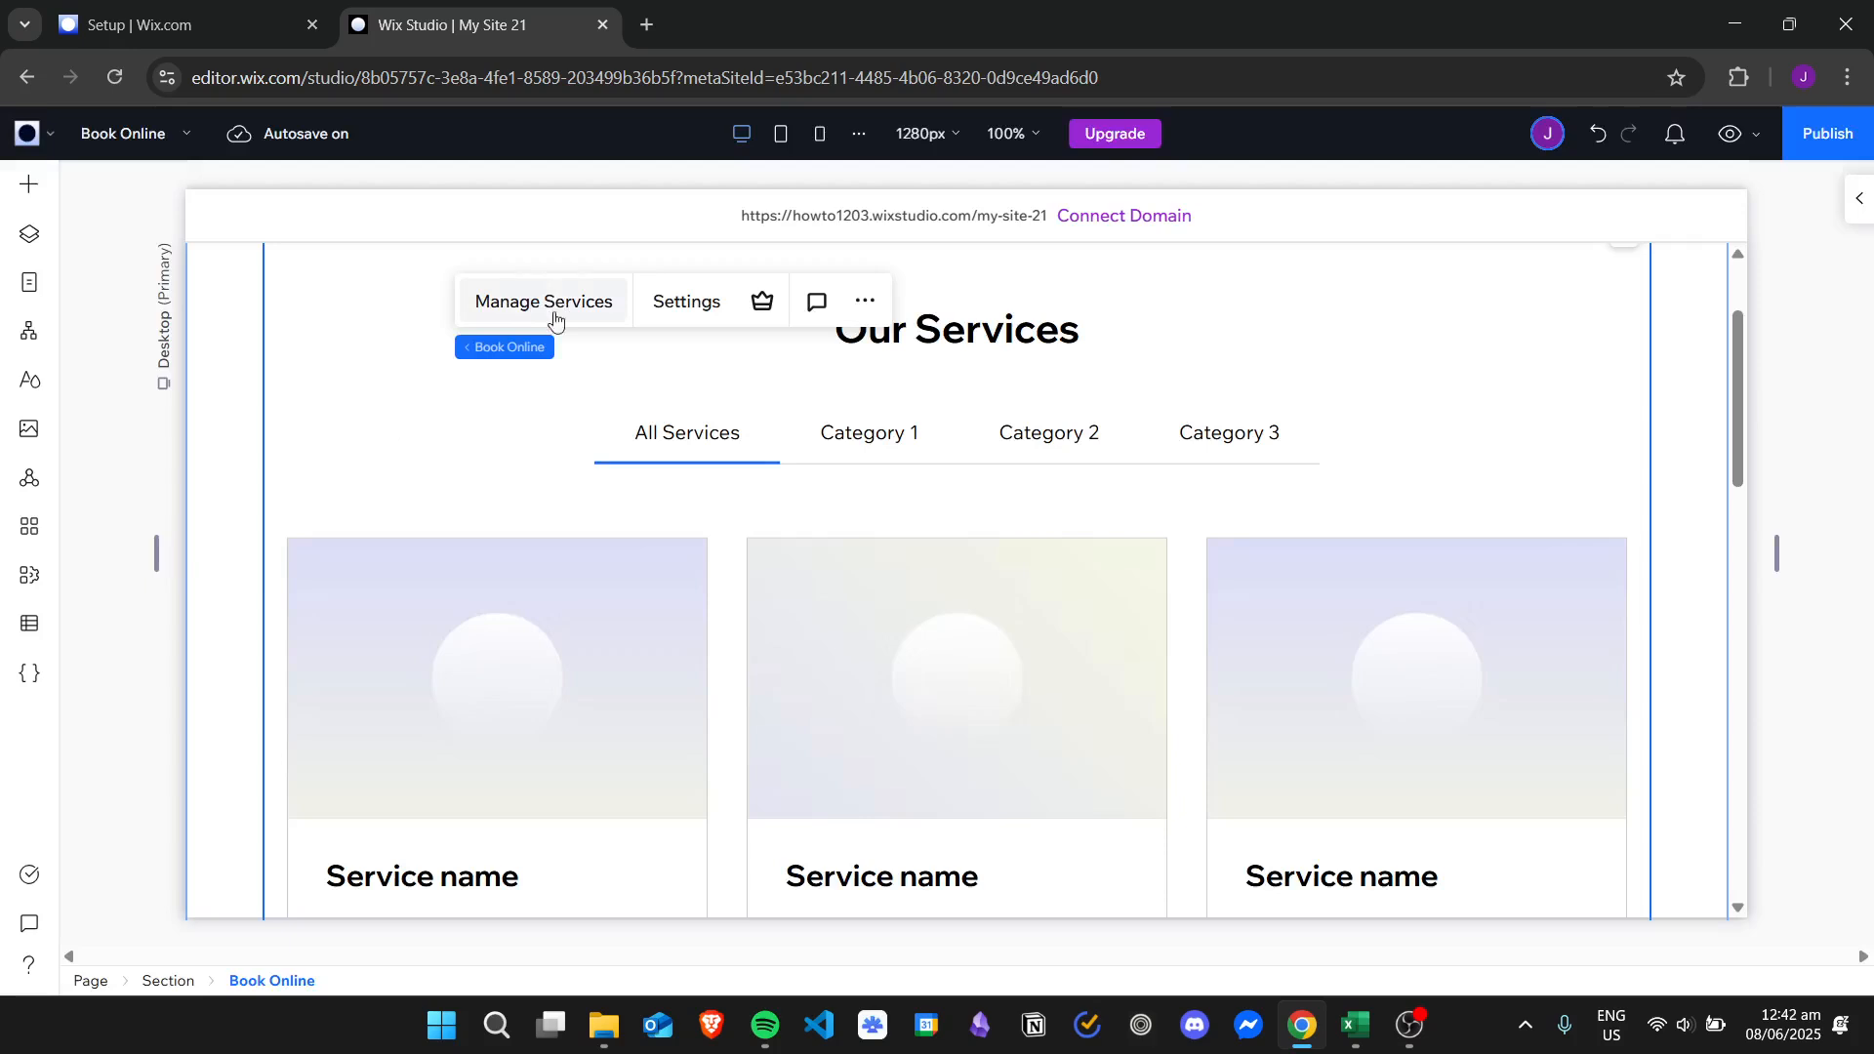
{"action": "double_click", "coordinate": [523, 426]}
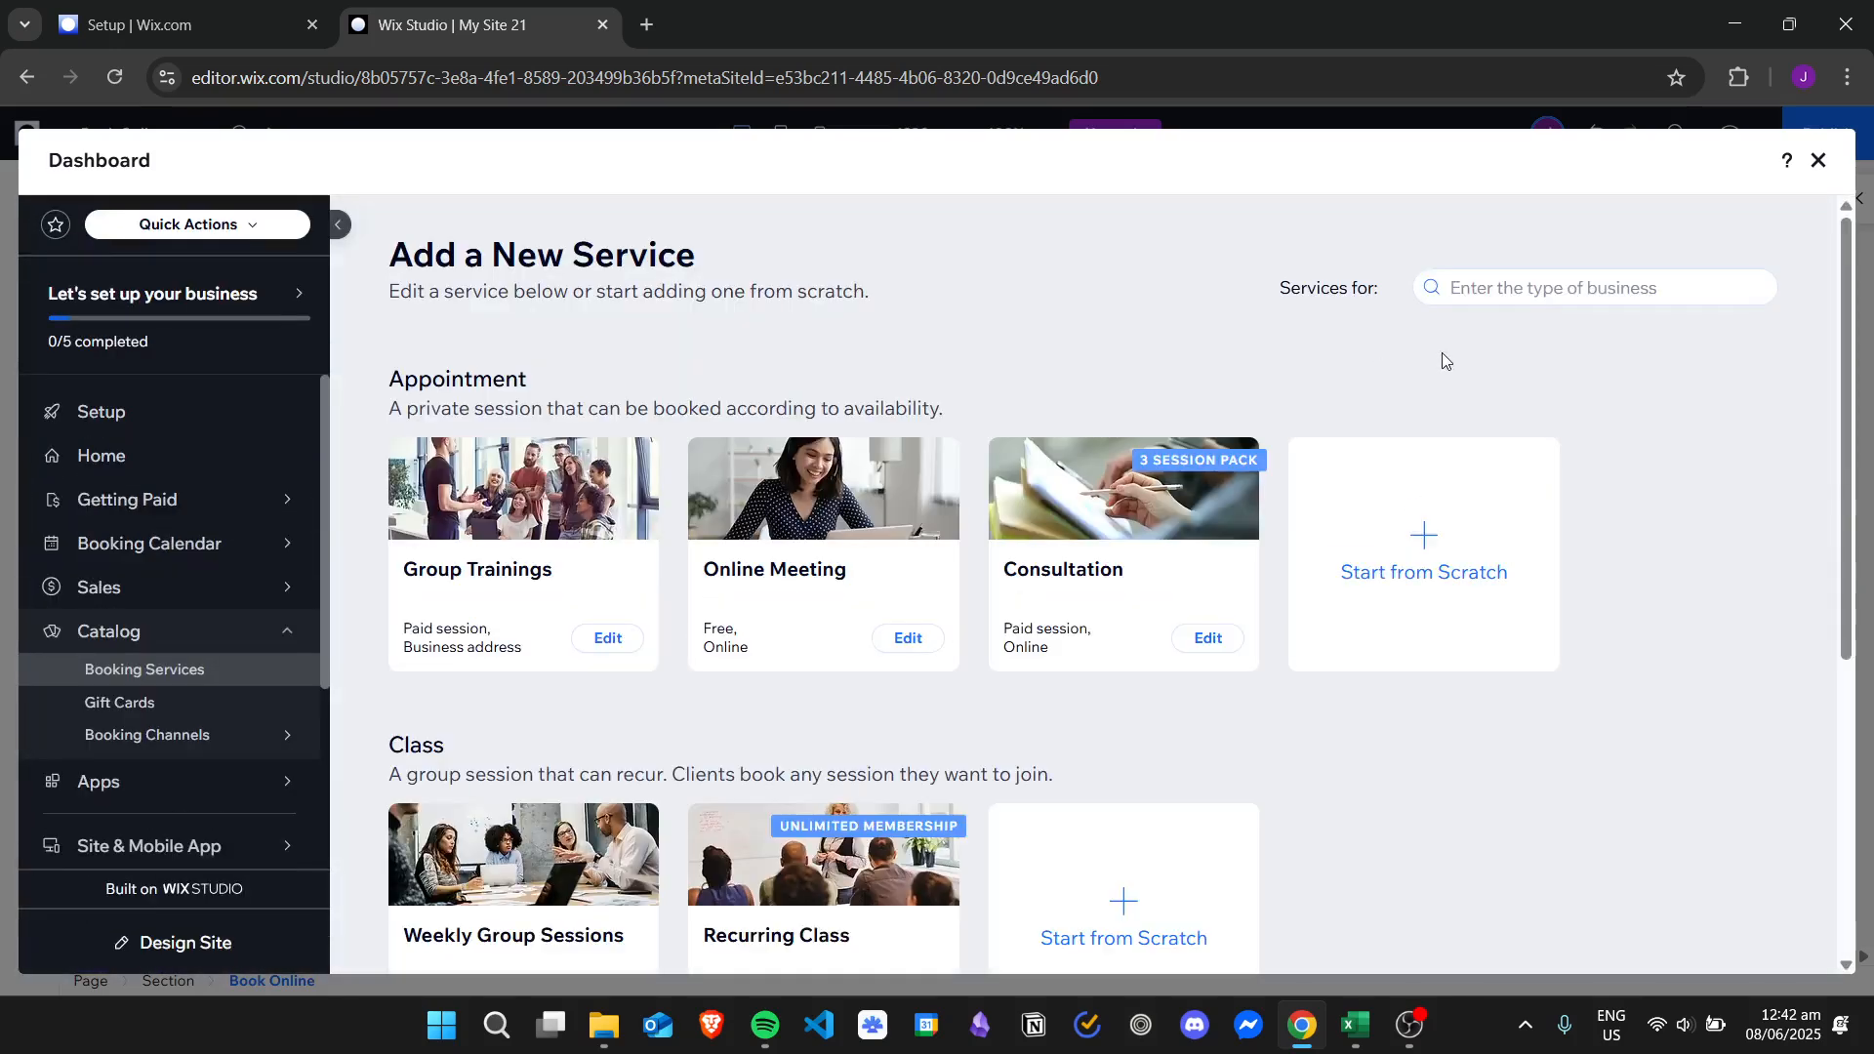
Step: Review the service templates and start a new Appointment service from scratch
{"action": "scroll", "coordinate": [1829, 309], "scroll_direction": "down", "scroll_amount": 1}
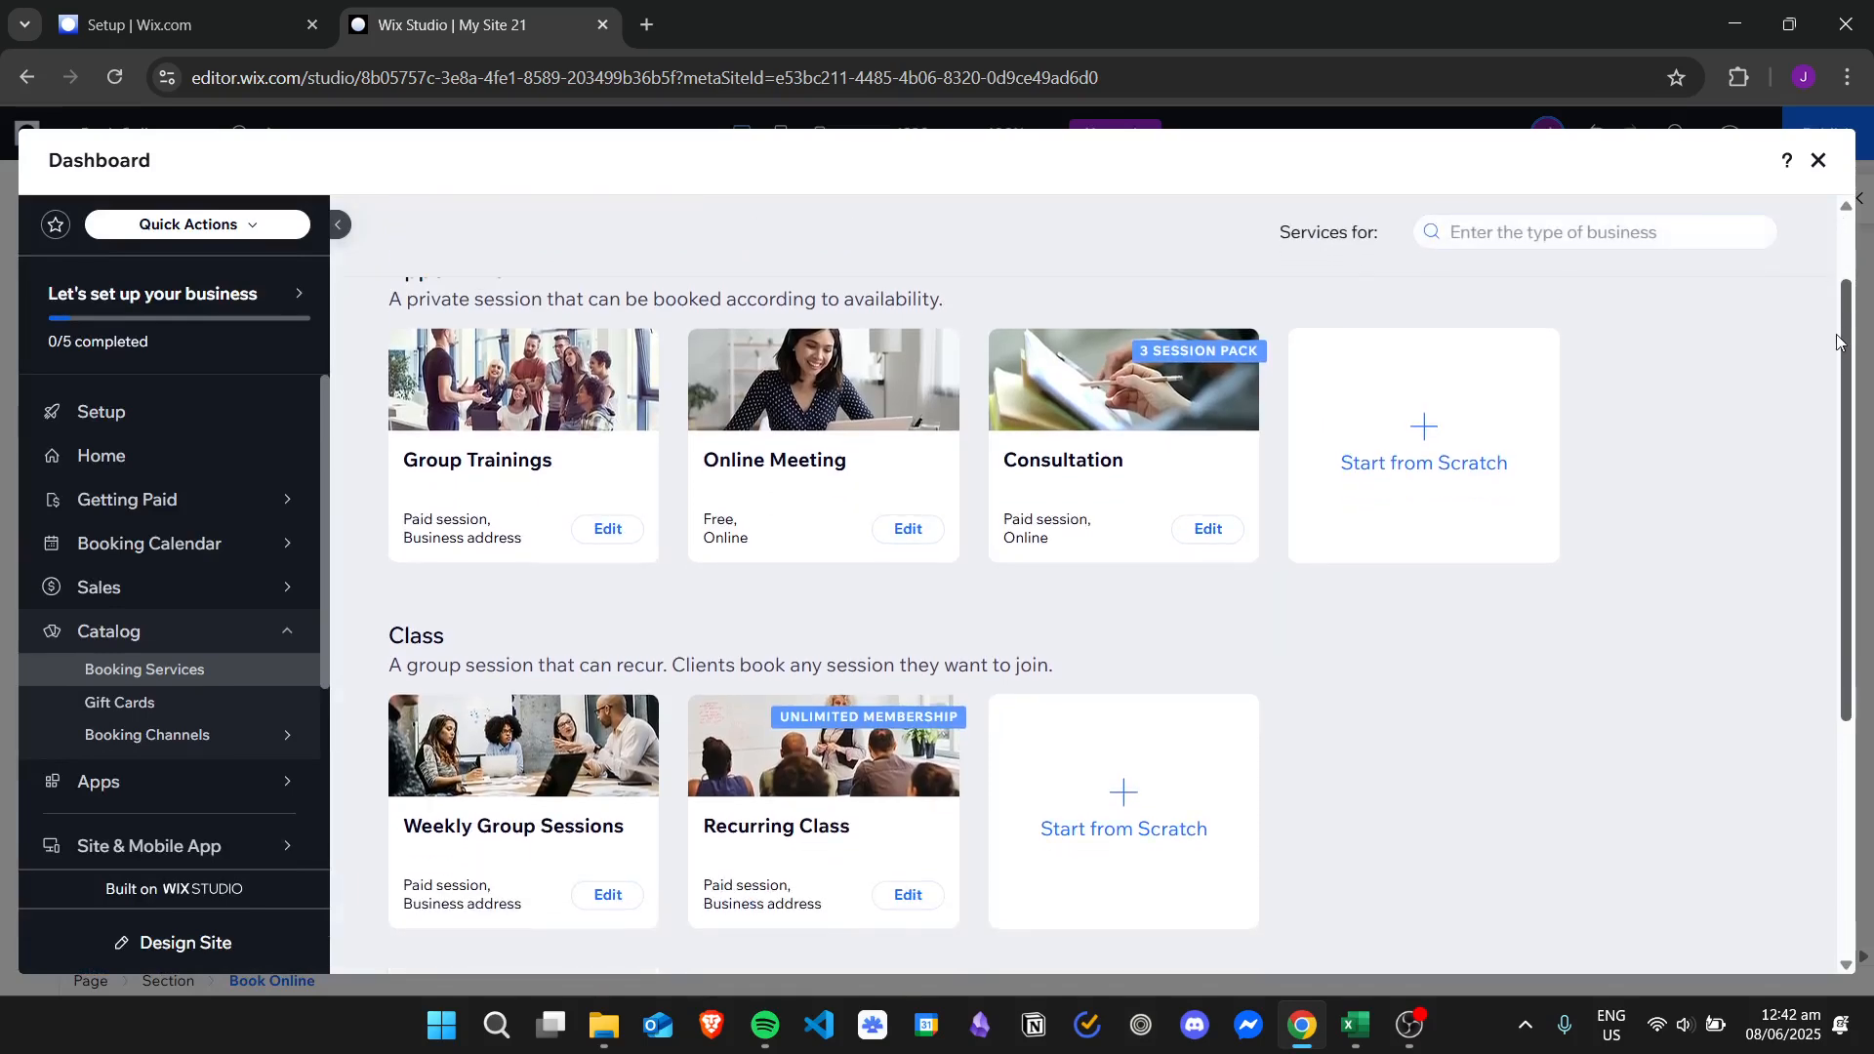
{"action": "scroll", "coordinate": [1828, 293], "scroll_direction": "up", "scroll_amount": 1}
{"action": "scroll", "coordinate": [1828, 322], "scroll_direction": "down", "scroll_amount": 3}
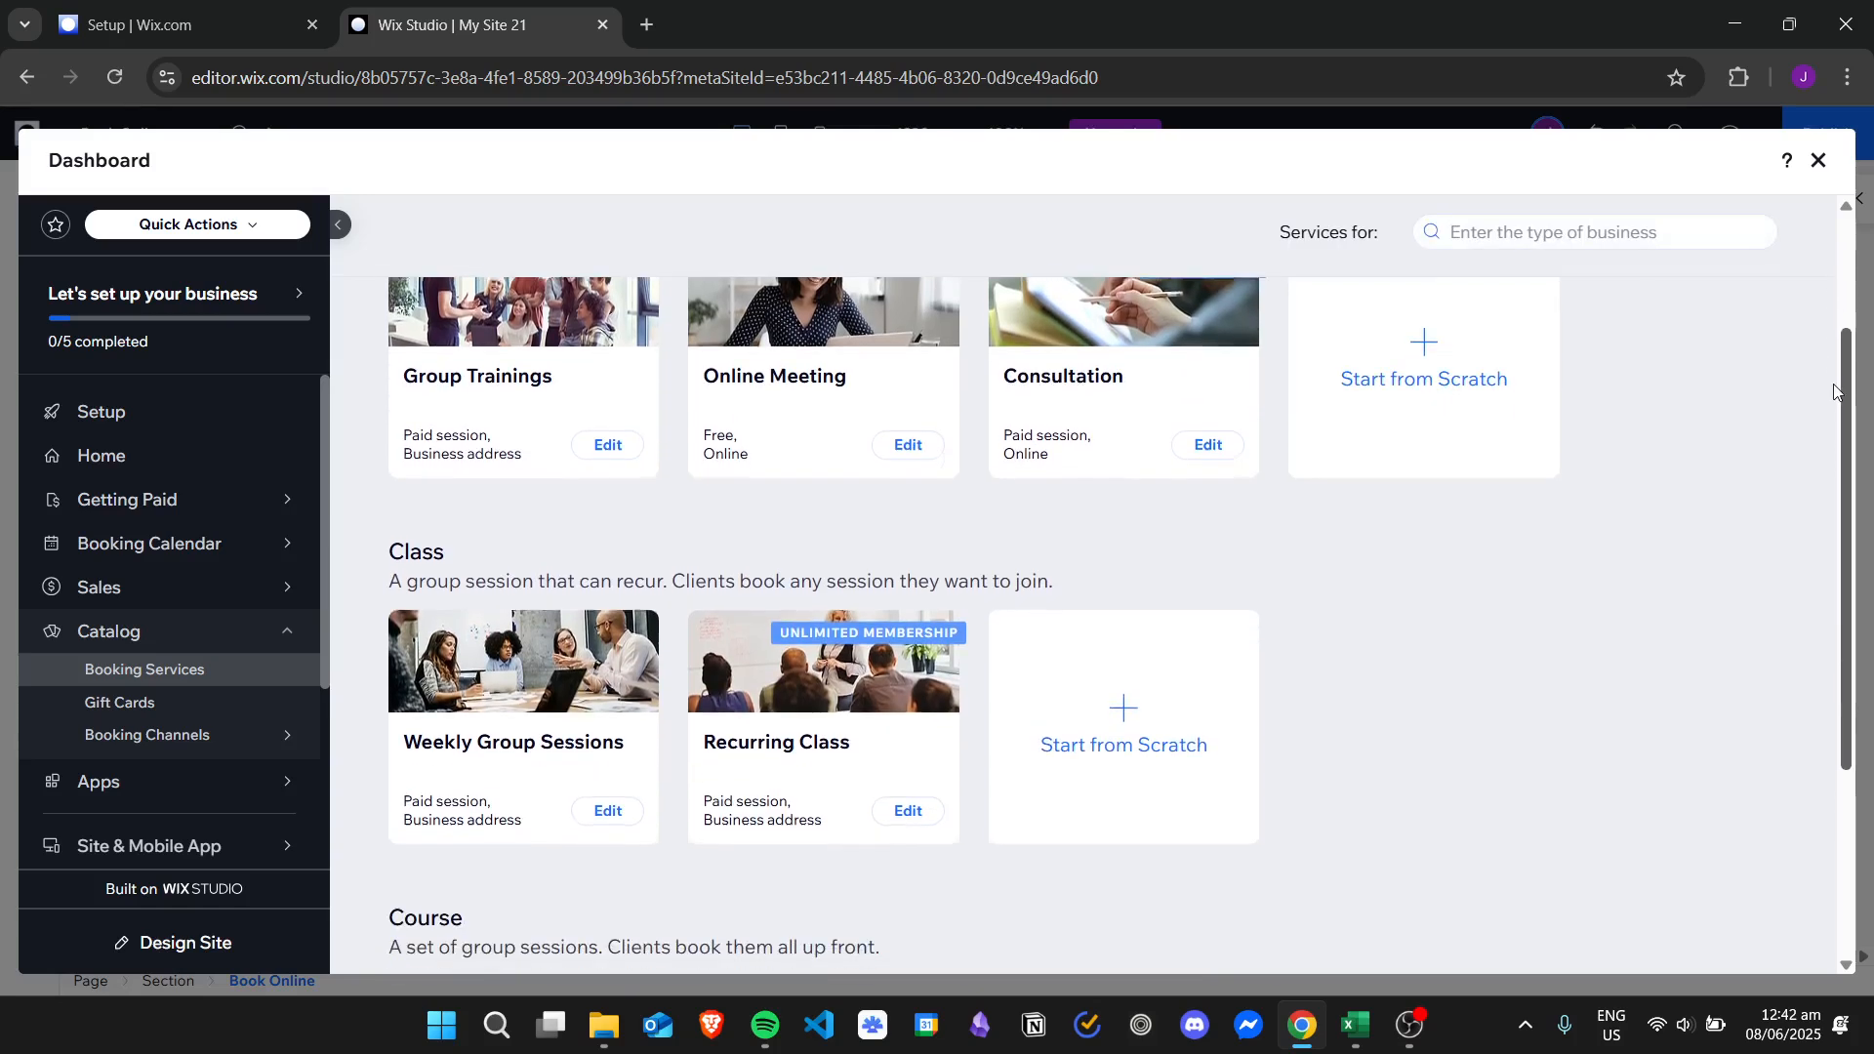
{"action": "scroll", "coordinate": [1840, 395], "scroll_direction": "down", "scroll_amount": 3}
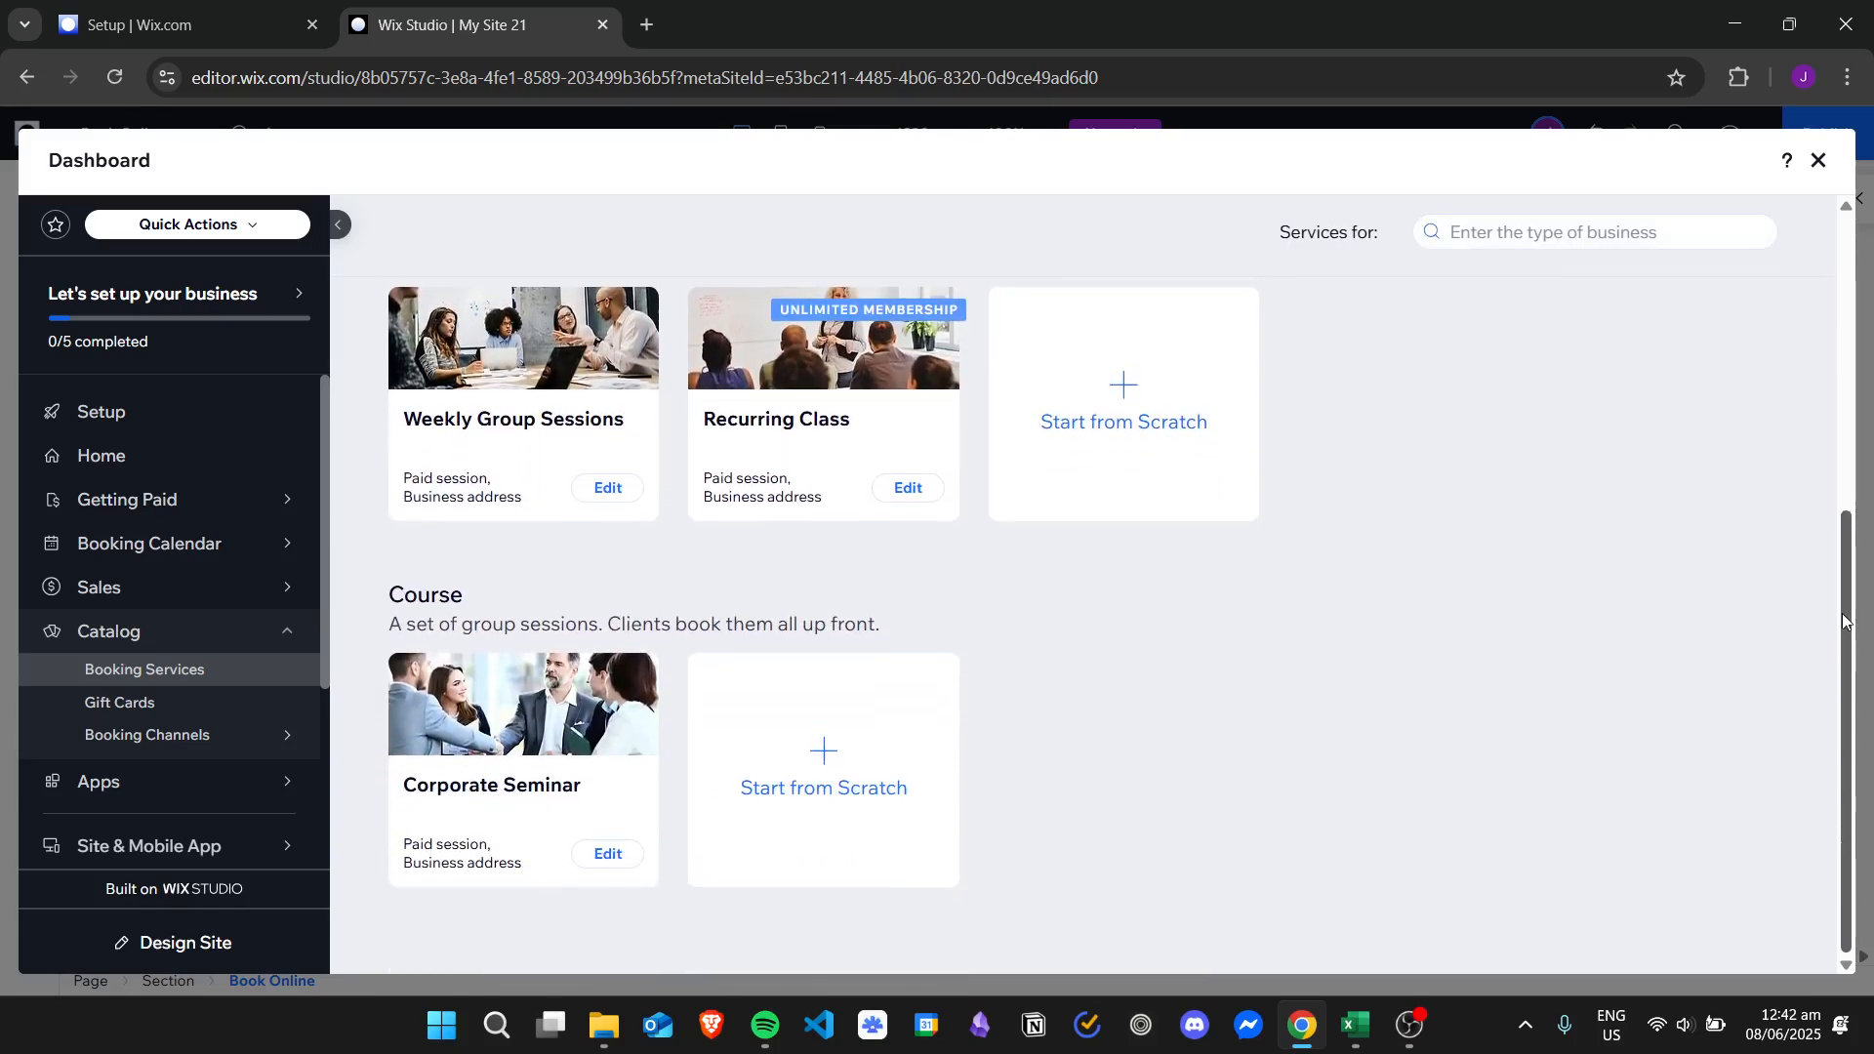
{"action": "scroll", "coordinate": [1844, 621], "scroll_direction": "up", "scroll_amount": 5}
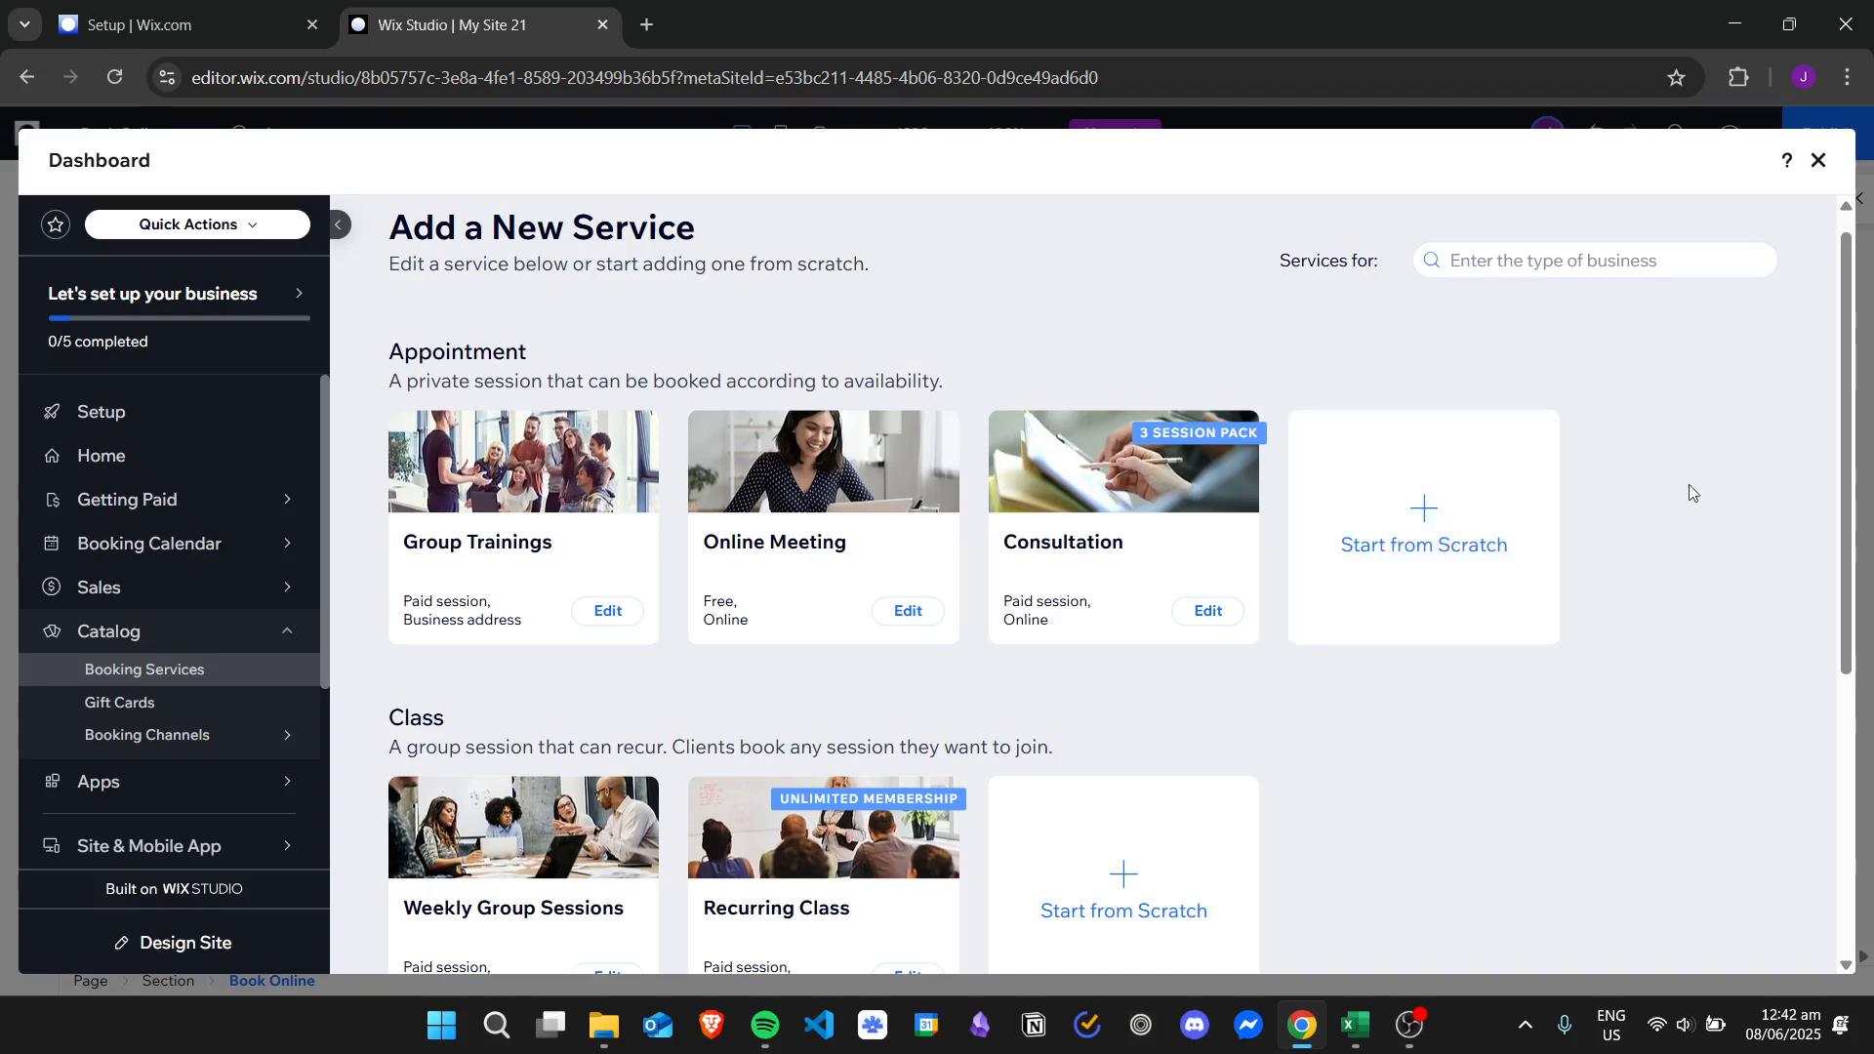
{"action": "left_click", "coordinate": [1461, 522]}
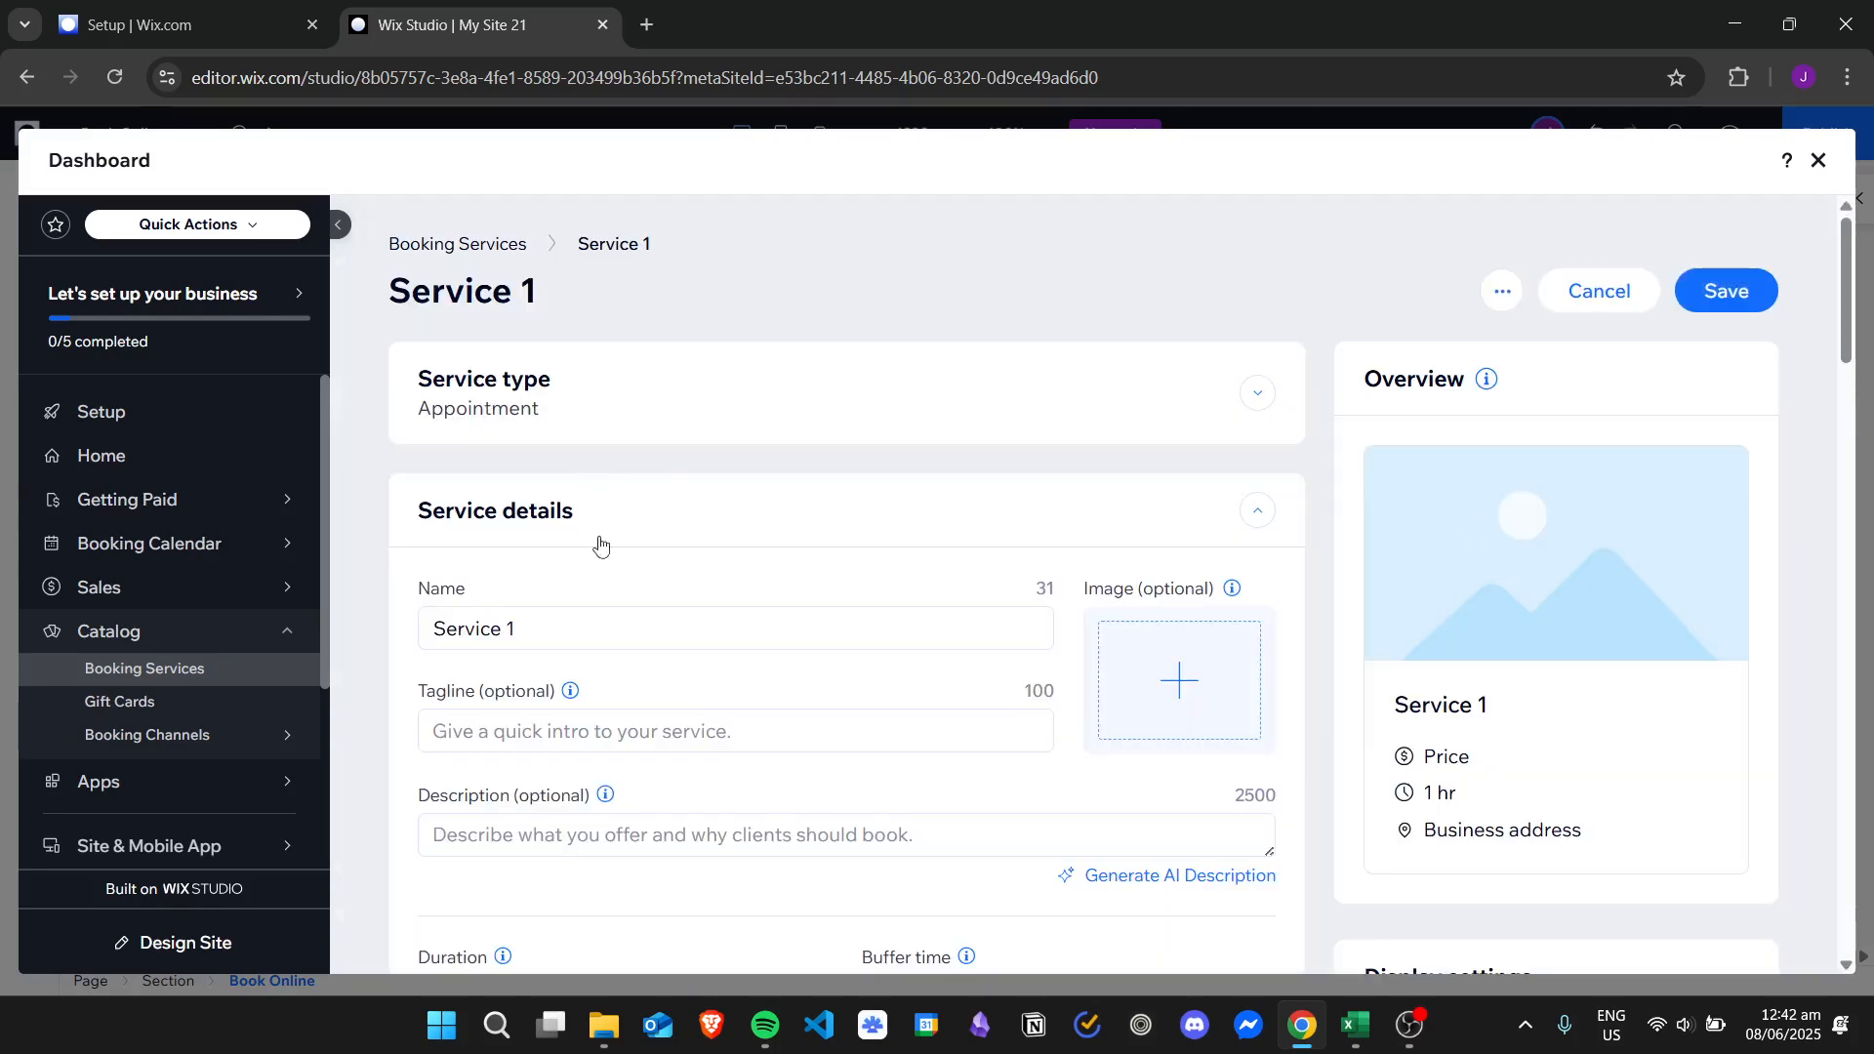
Step: Name the new appointment service "Allergy Test"
{"action": "mouse_move", "coordinate": [1871, 276]}
{"action": "left_mouse_down"}
{"action": "mouse_move", "coordinate": [1839, 840]}
{"action": "mouse_move", "coordinate": [1870, 577]}
{"action": "mouse_move", "coordinate": [1864, 264]}
{"action": "left_mouse_up"}
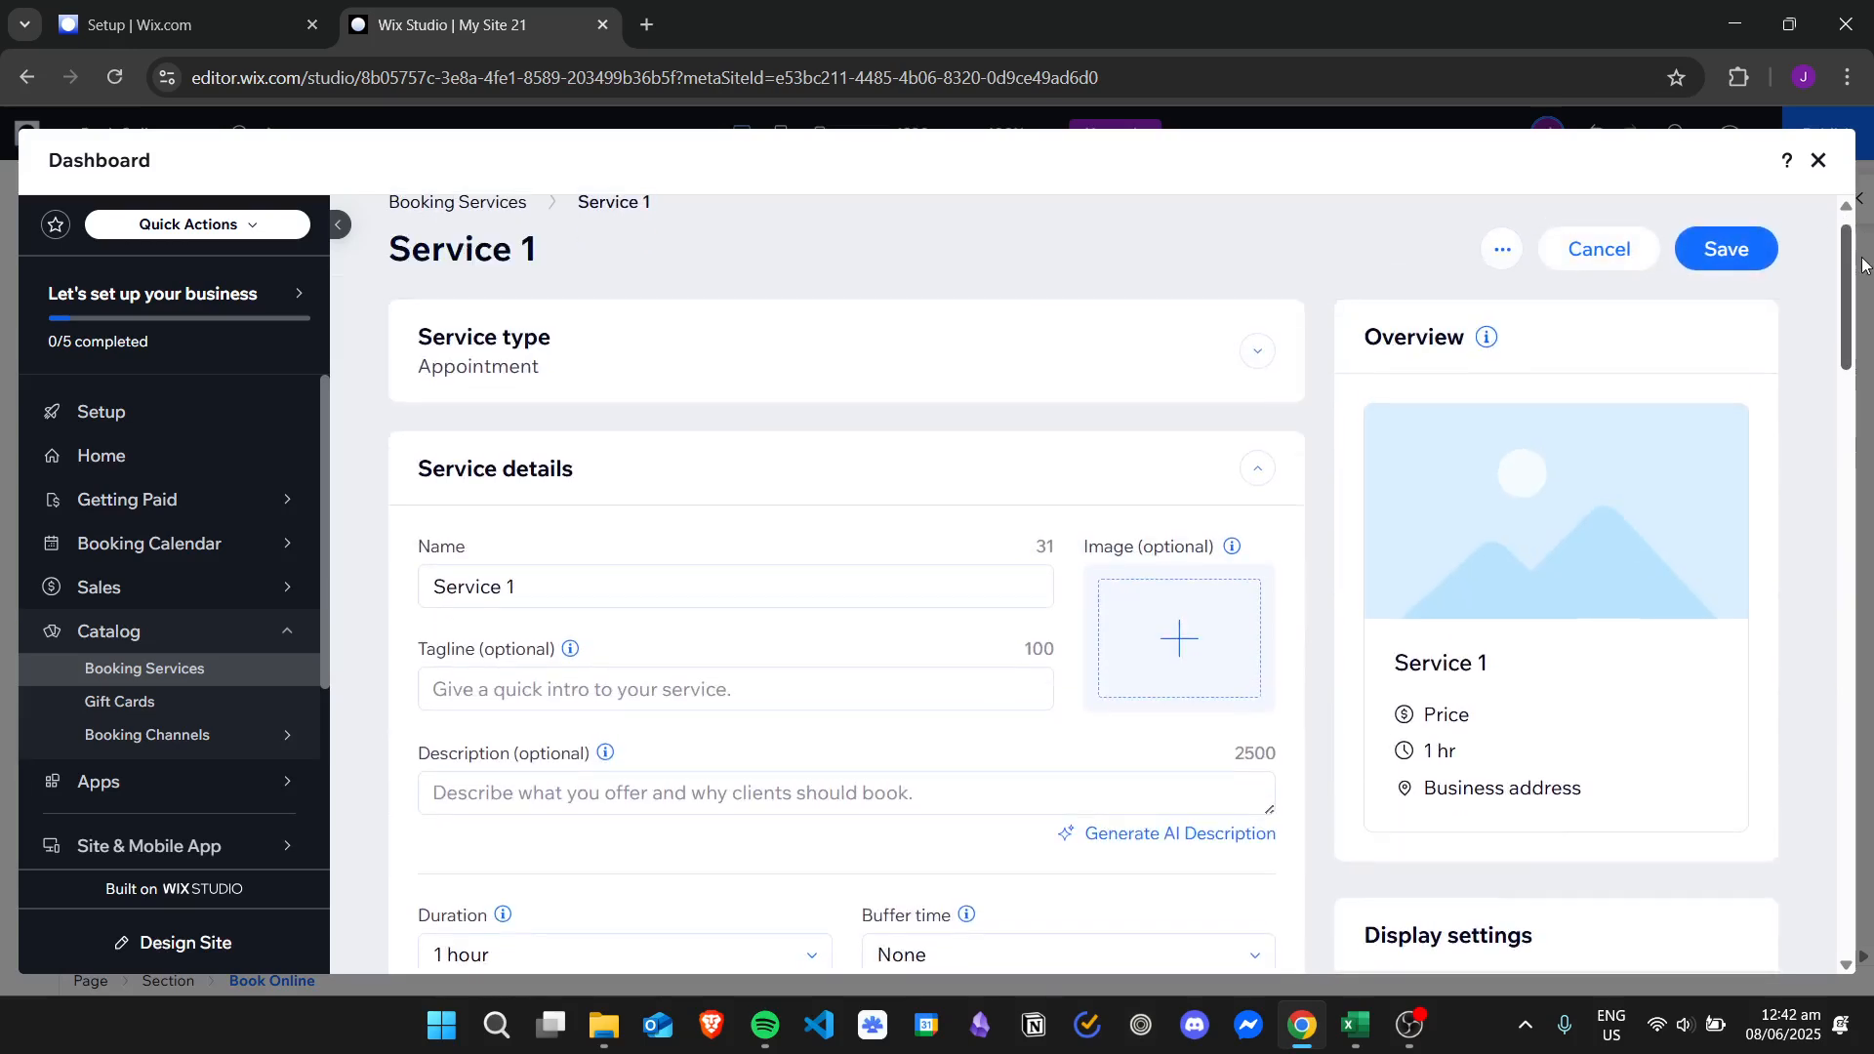
{"action": "left_click", "coordinate": [634, 598]}
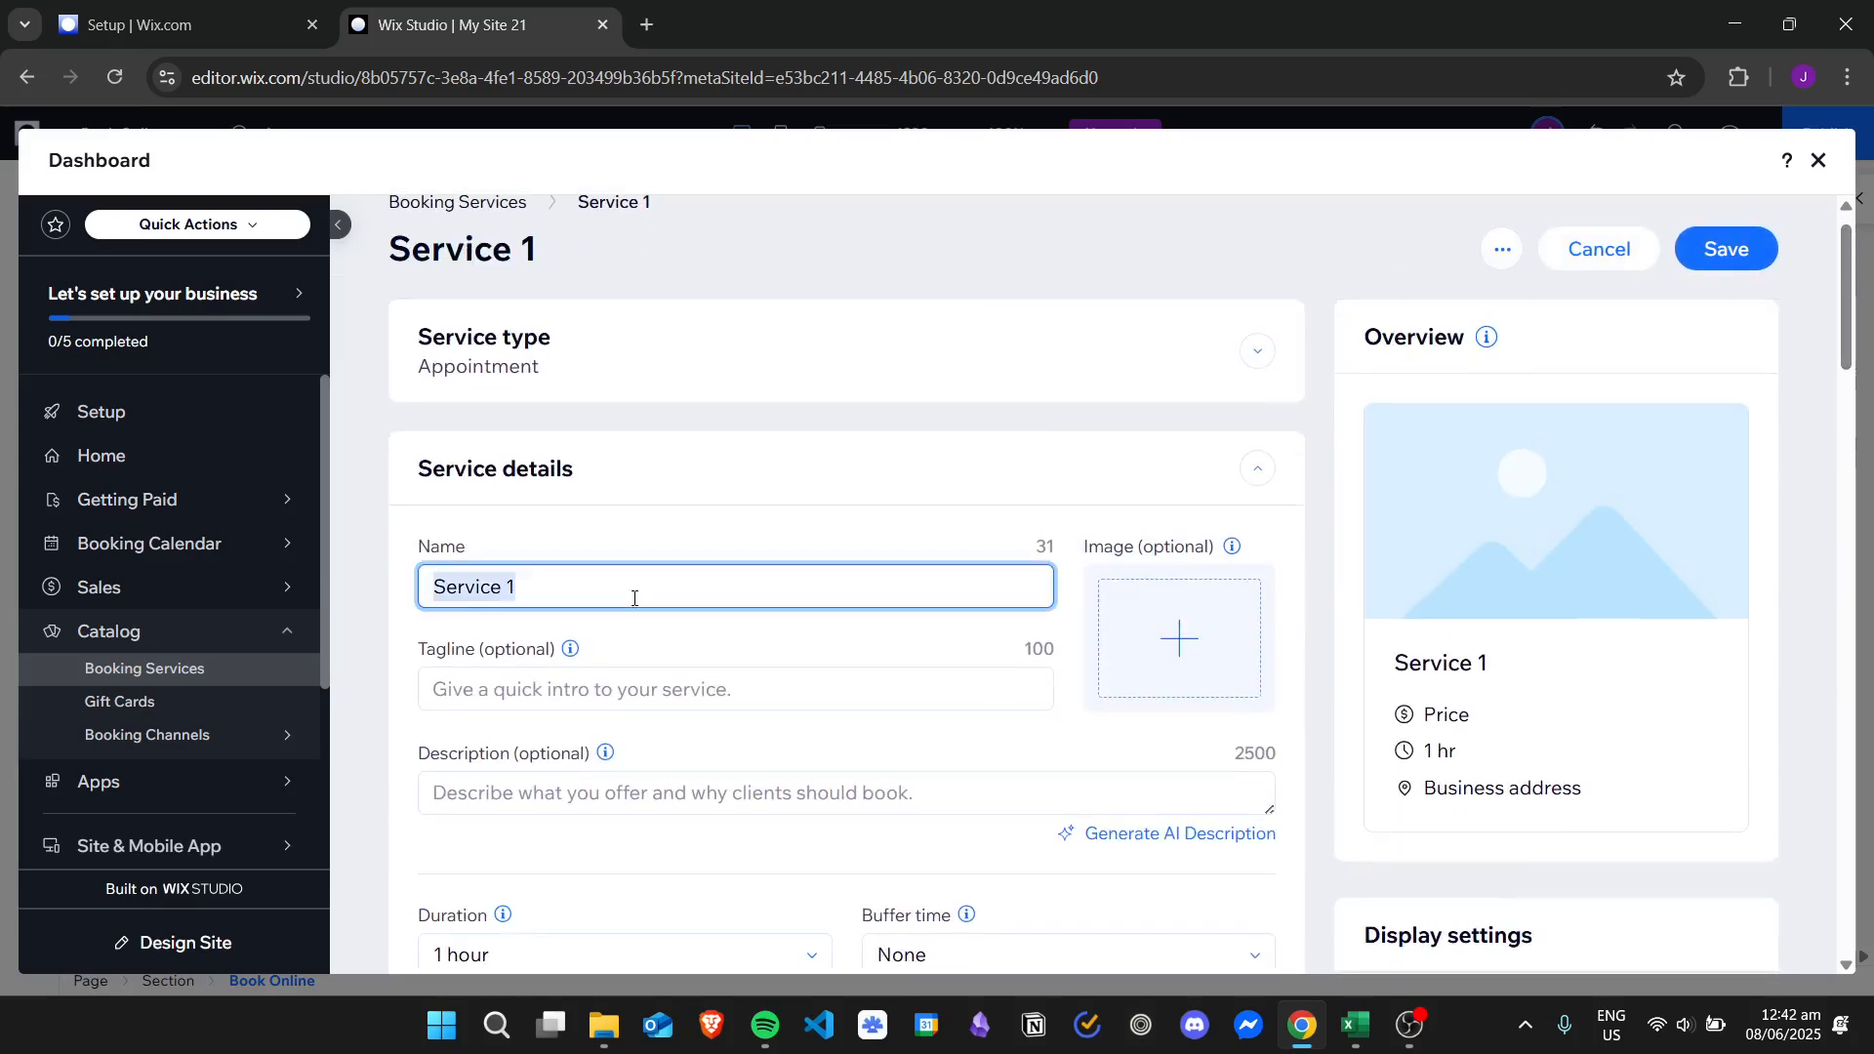
{"action": "type", "text": "Aller"}
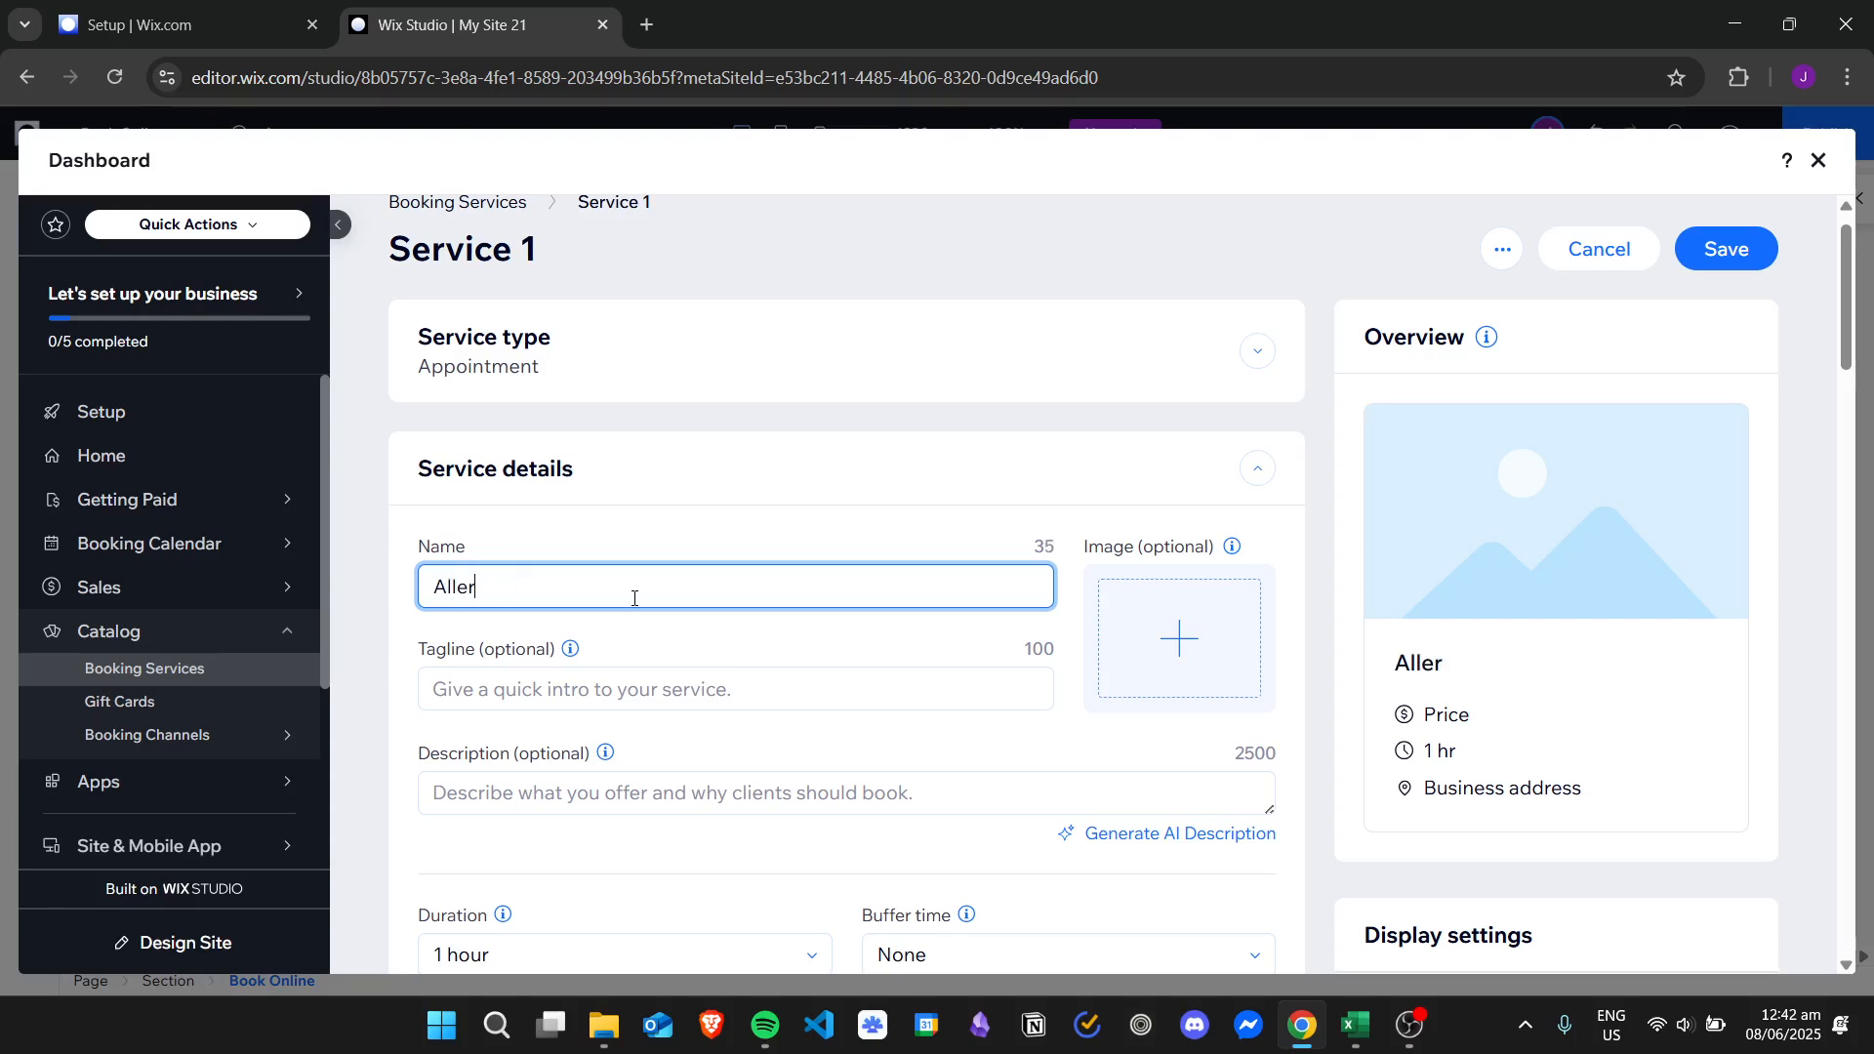
{"action": "type", "text": "gy Test"}
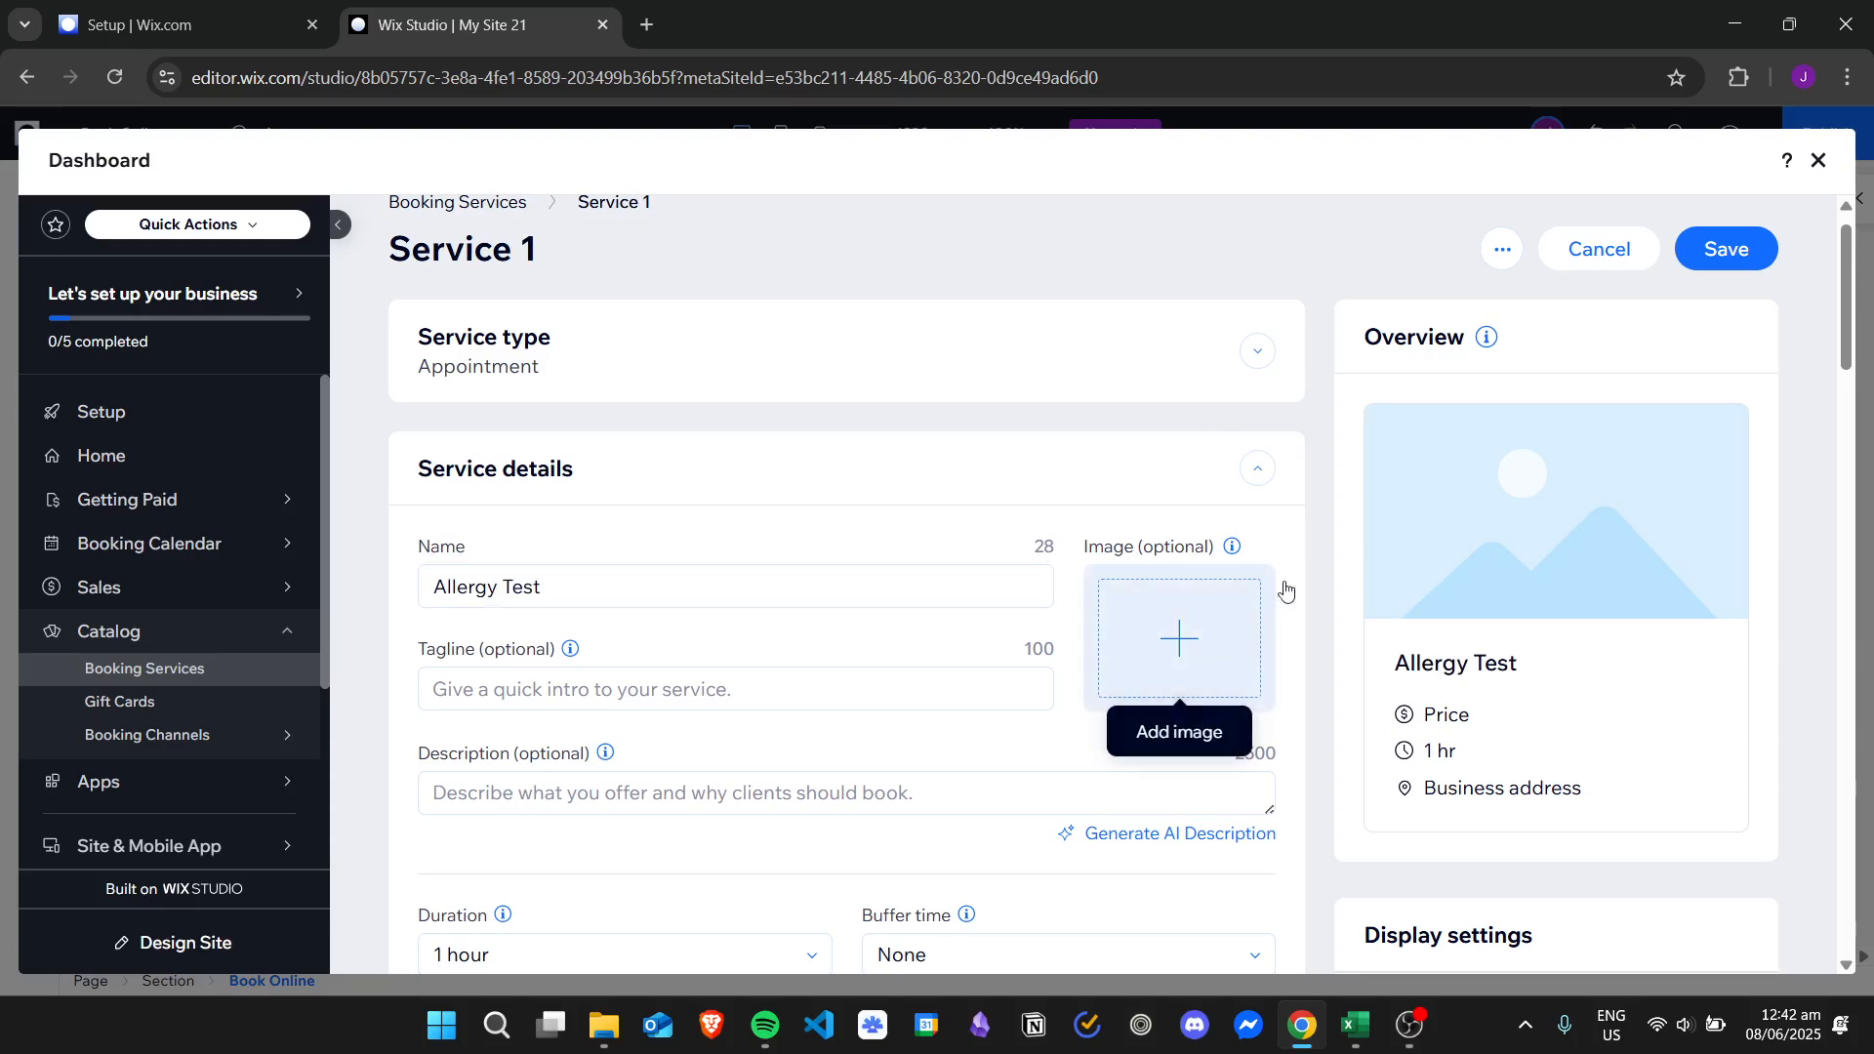
Step: Search the Wix media for "allergy test" and add the photo of the sneezing woman with a dog as the service image
{"action": "left_click", "coordinate": [1174, 637]}
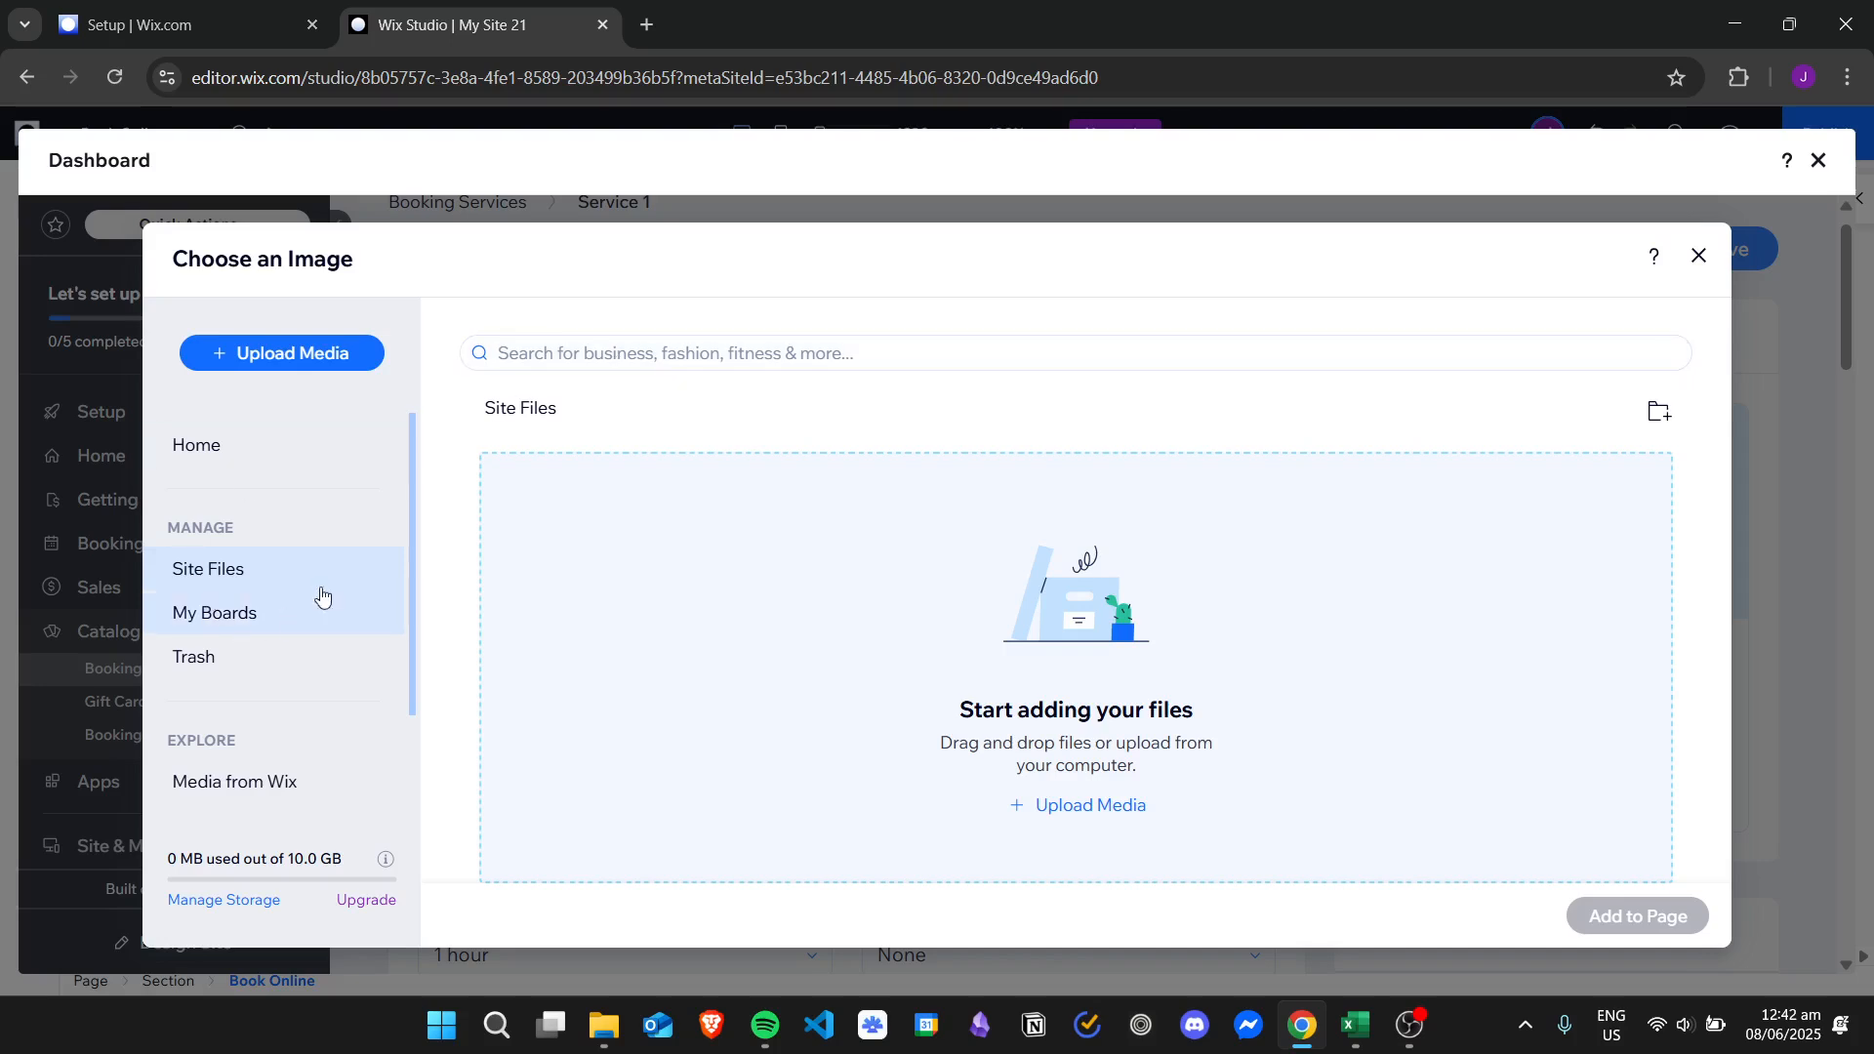
{"action": "scroll", "coordinate": [414, 535], "scroll_direction": "down", "scroll_amount": 1}
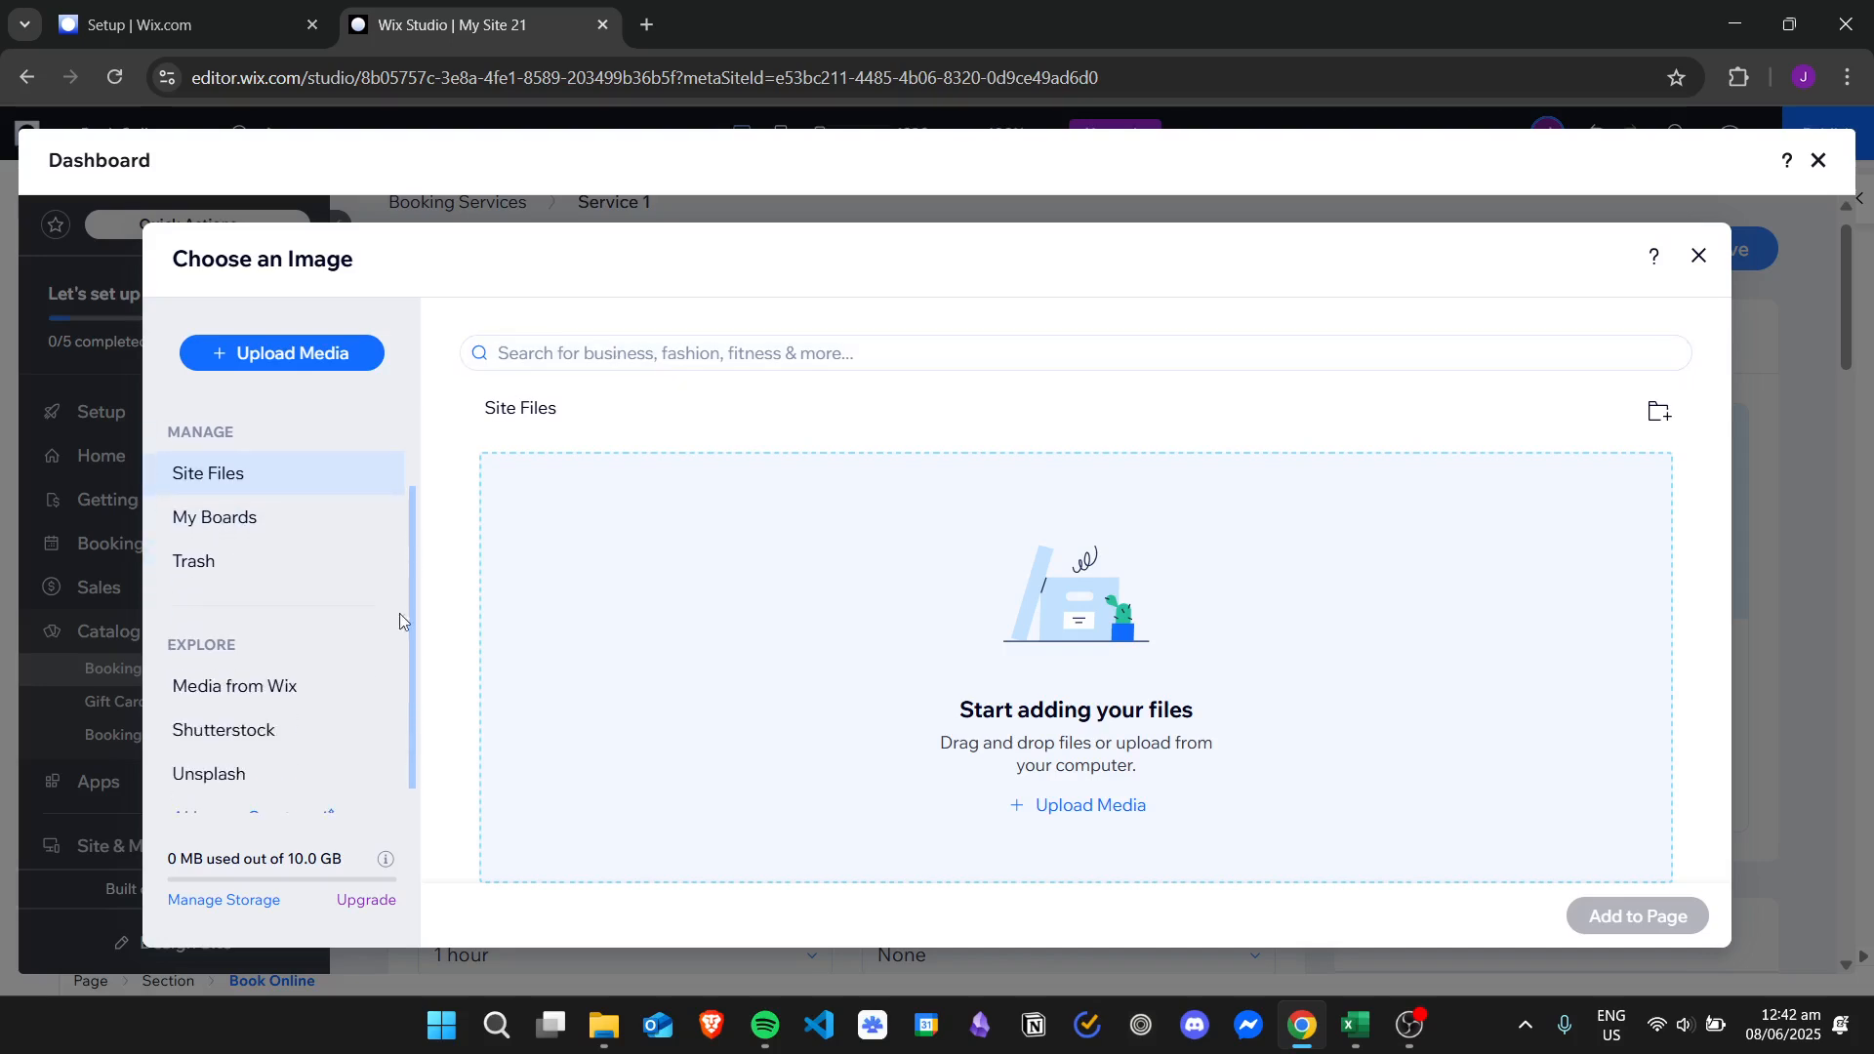
{"action": "left_click", "coordinate": [825, 357]}
{"action": "type", "text": "allergy test"}
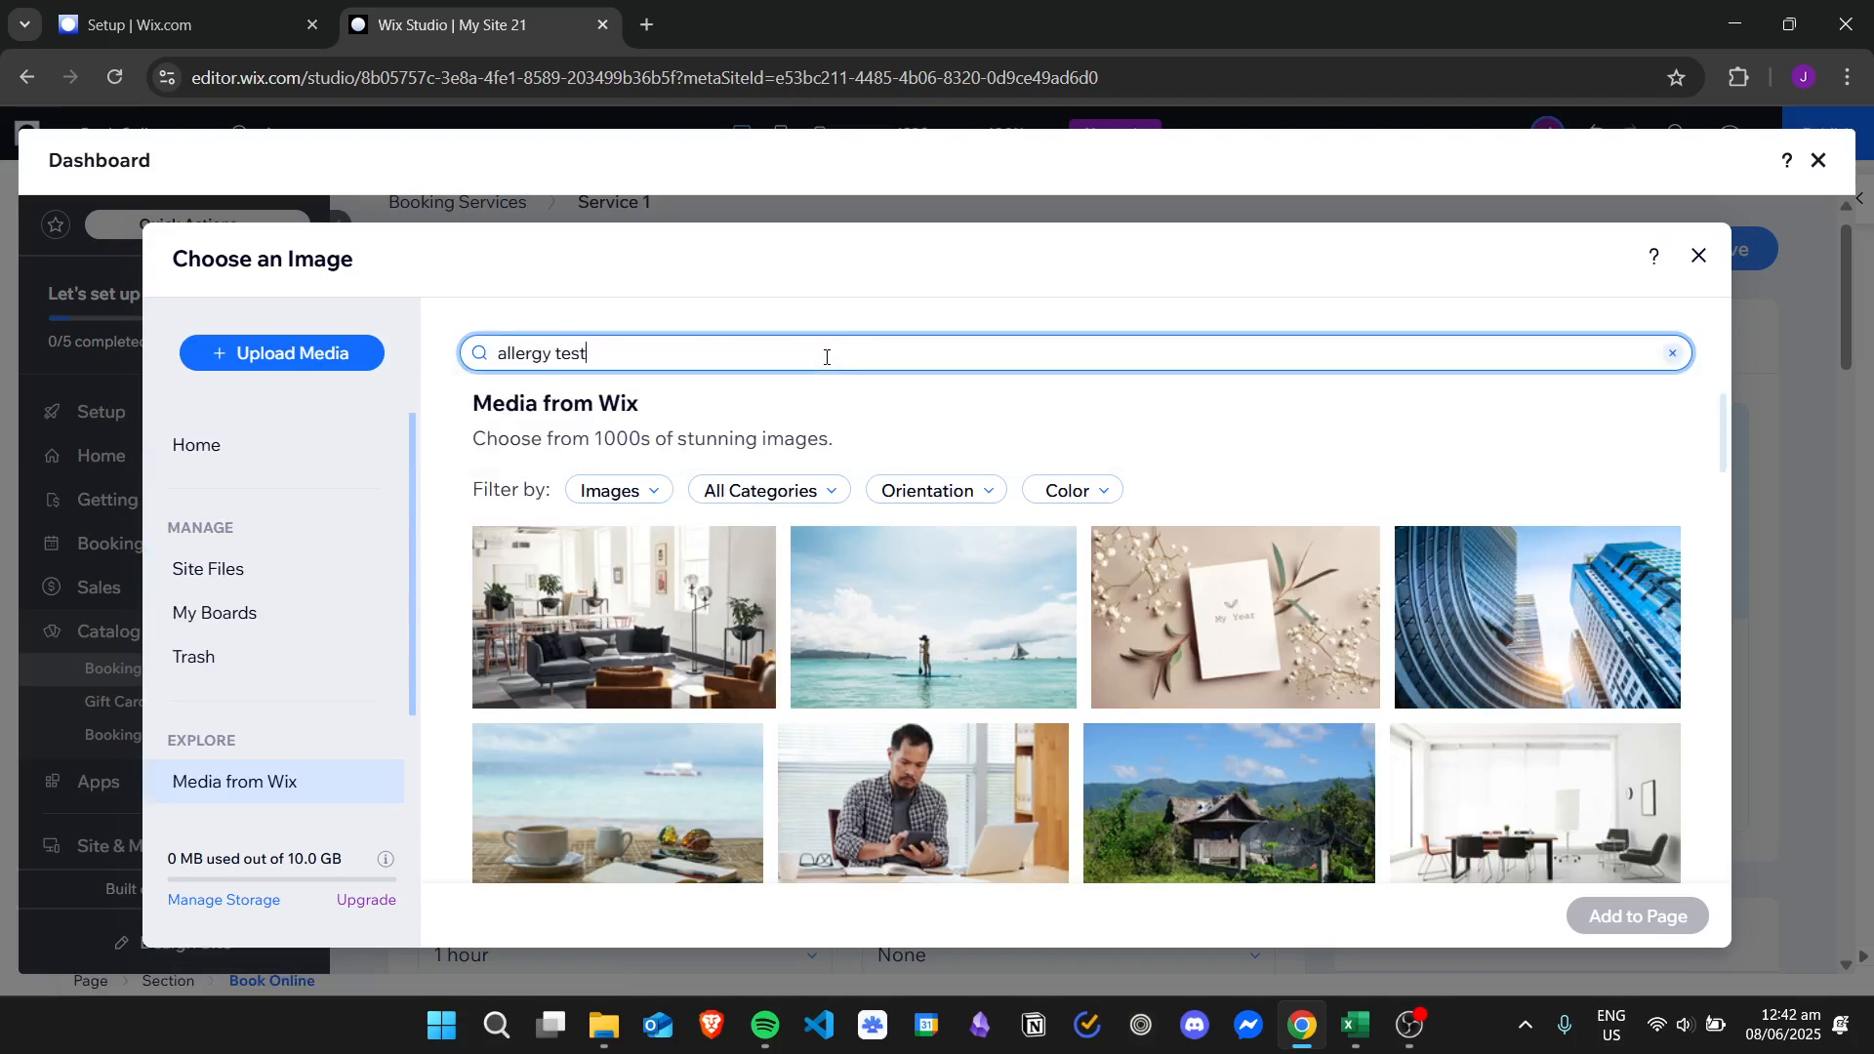
{"action": "key", "text": "Return"}
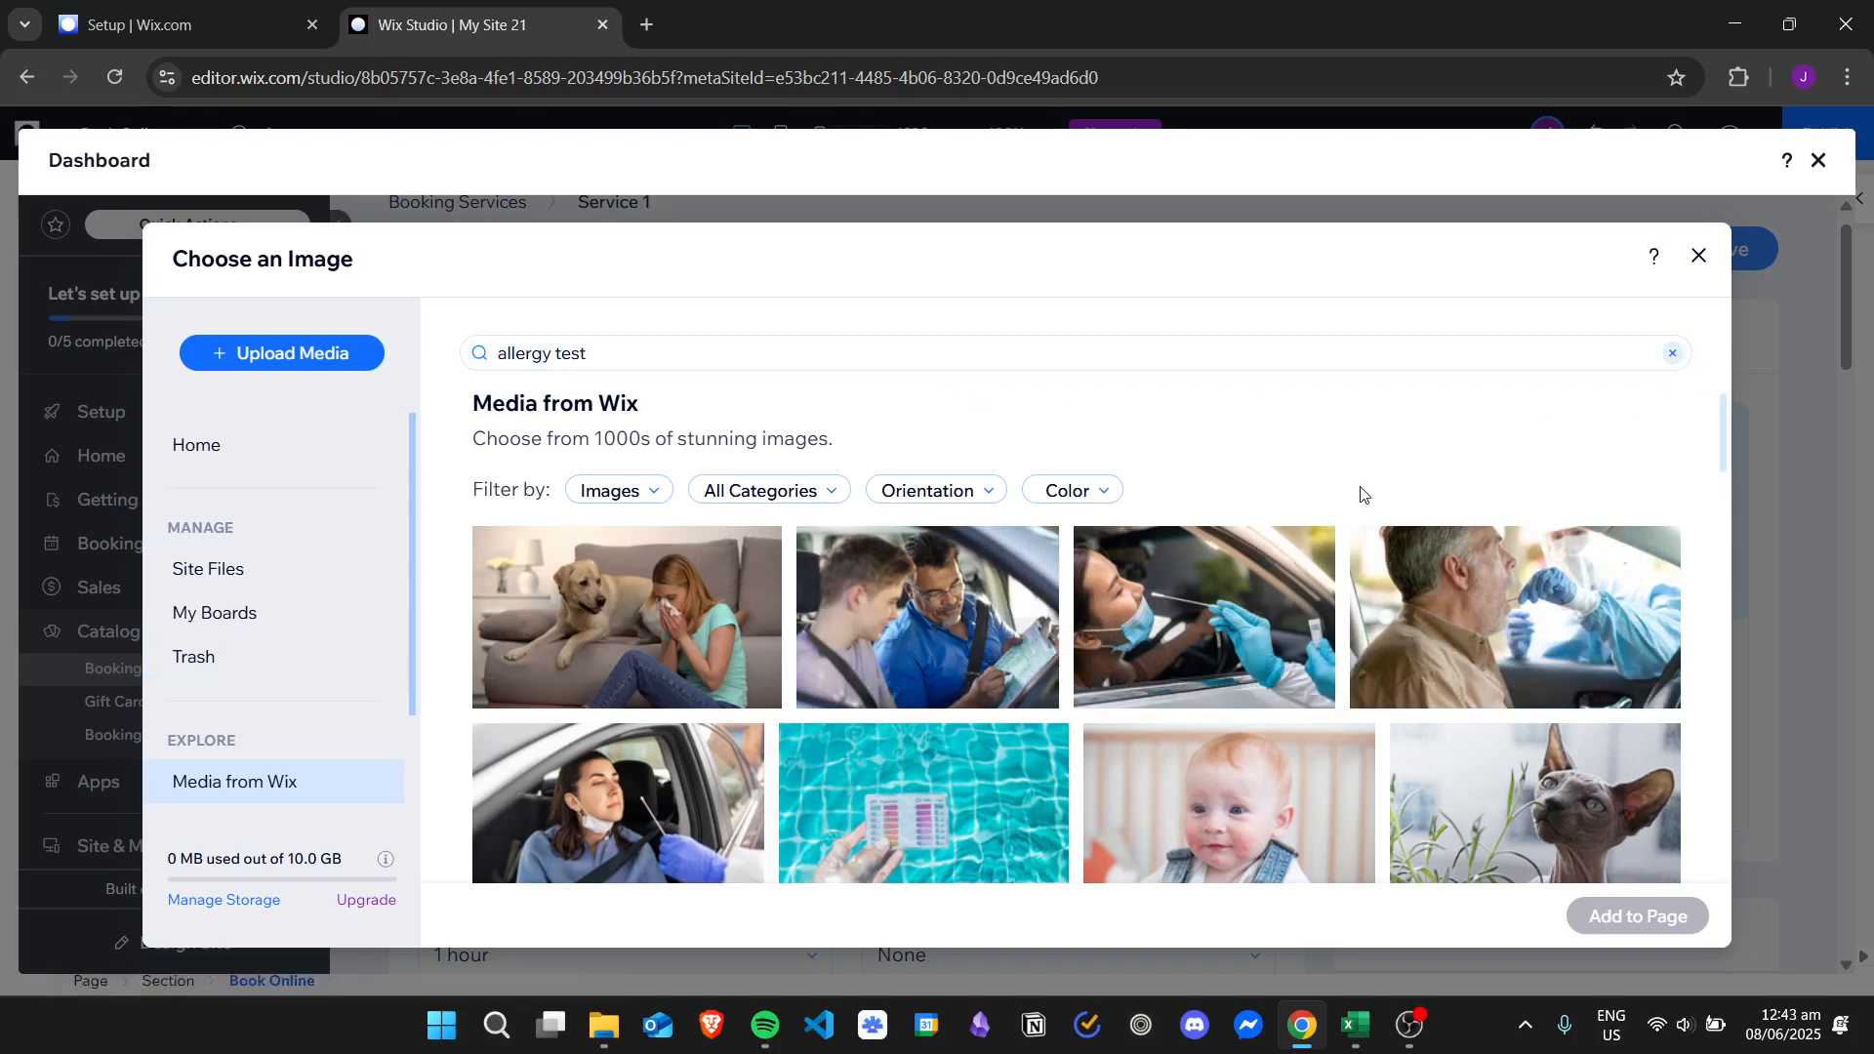
{"action": "left_click", "coordinate": [664, 613]}
{"action": "left_click", "coordinate": [1630, 917]}
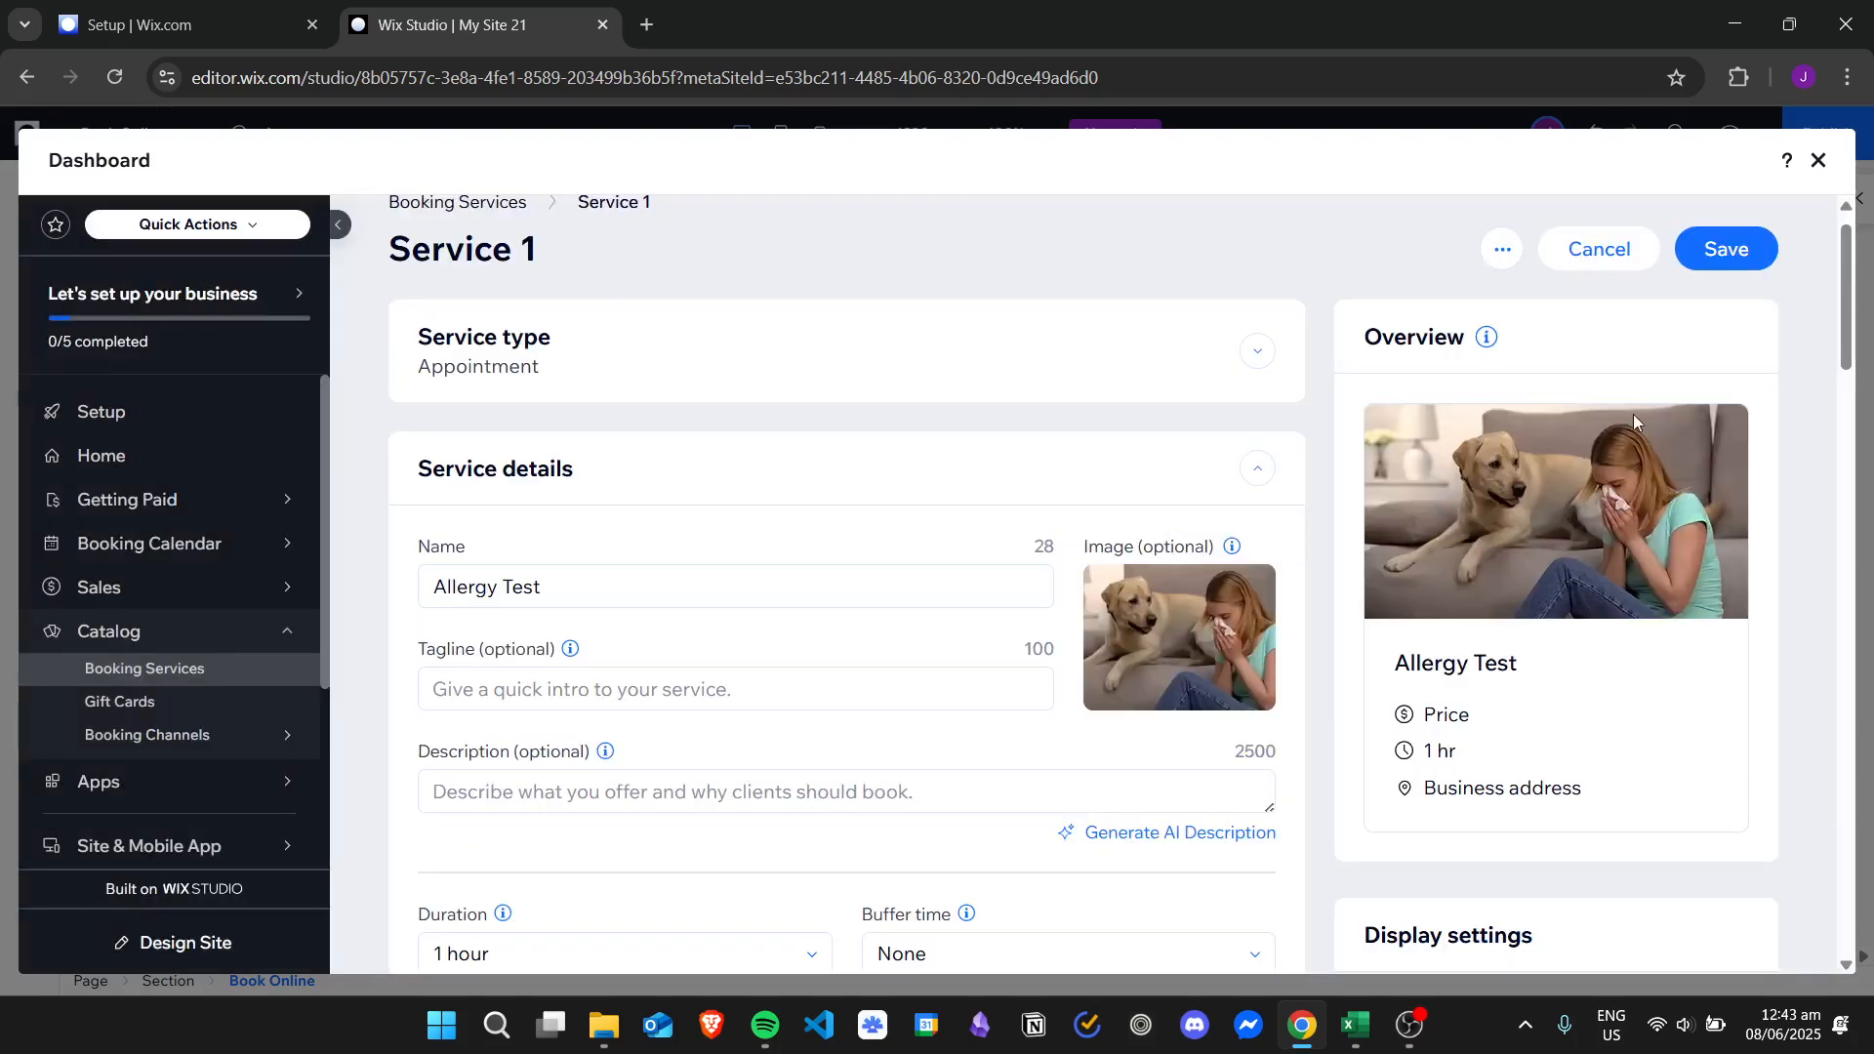
Step: Enter the service description "Have an allergy test to determine what specific allergies that you have"
{"action": "scroll", "coordinate": [1319, 440], "scroll_direction": "down", "scroll_amount": 2}
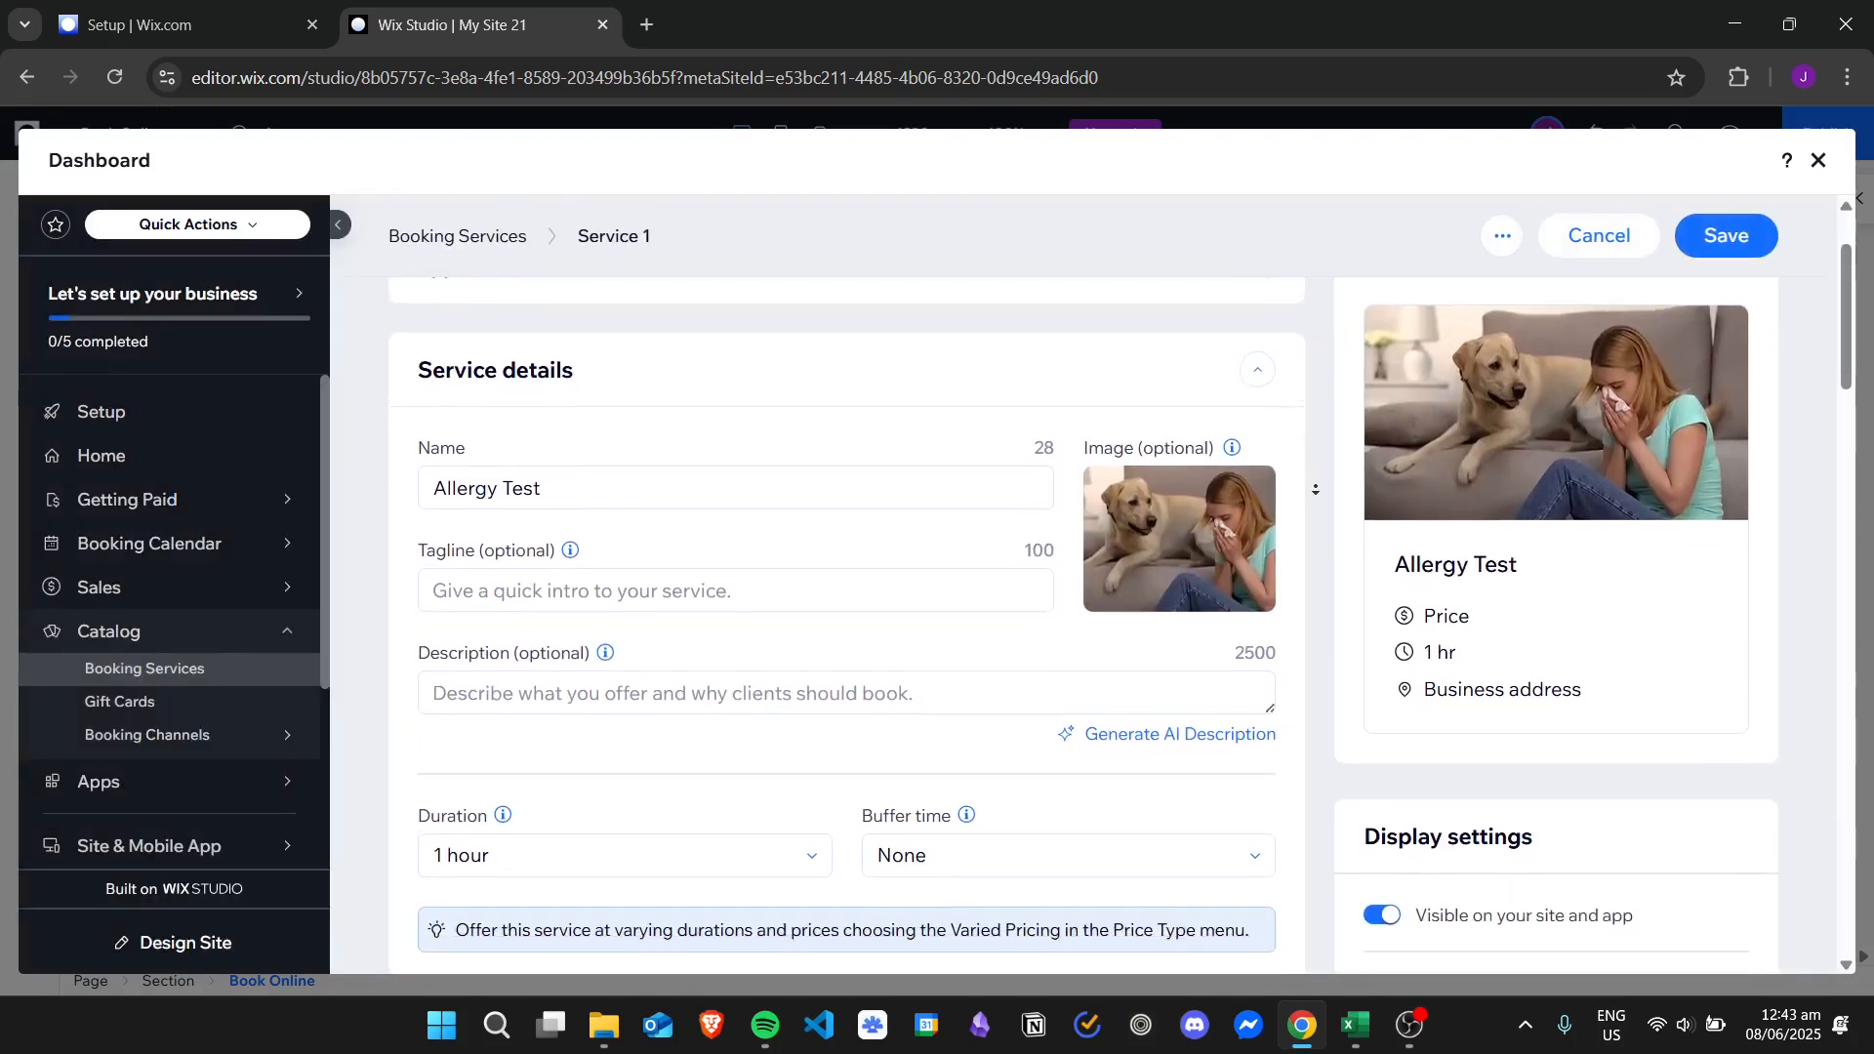
{"action": "left_click", "coordinate": [855, 661]}
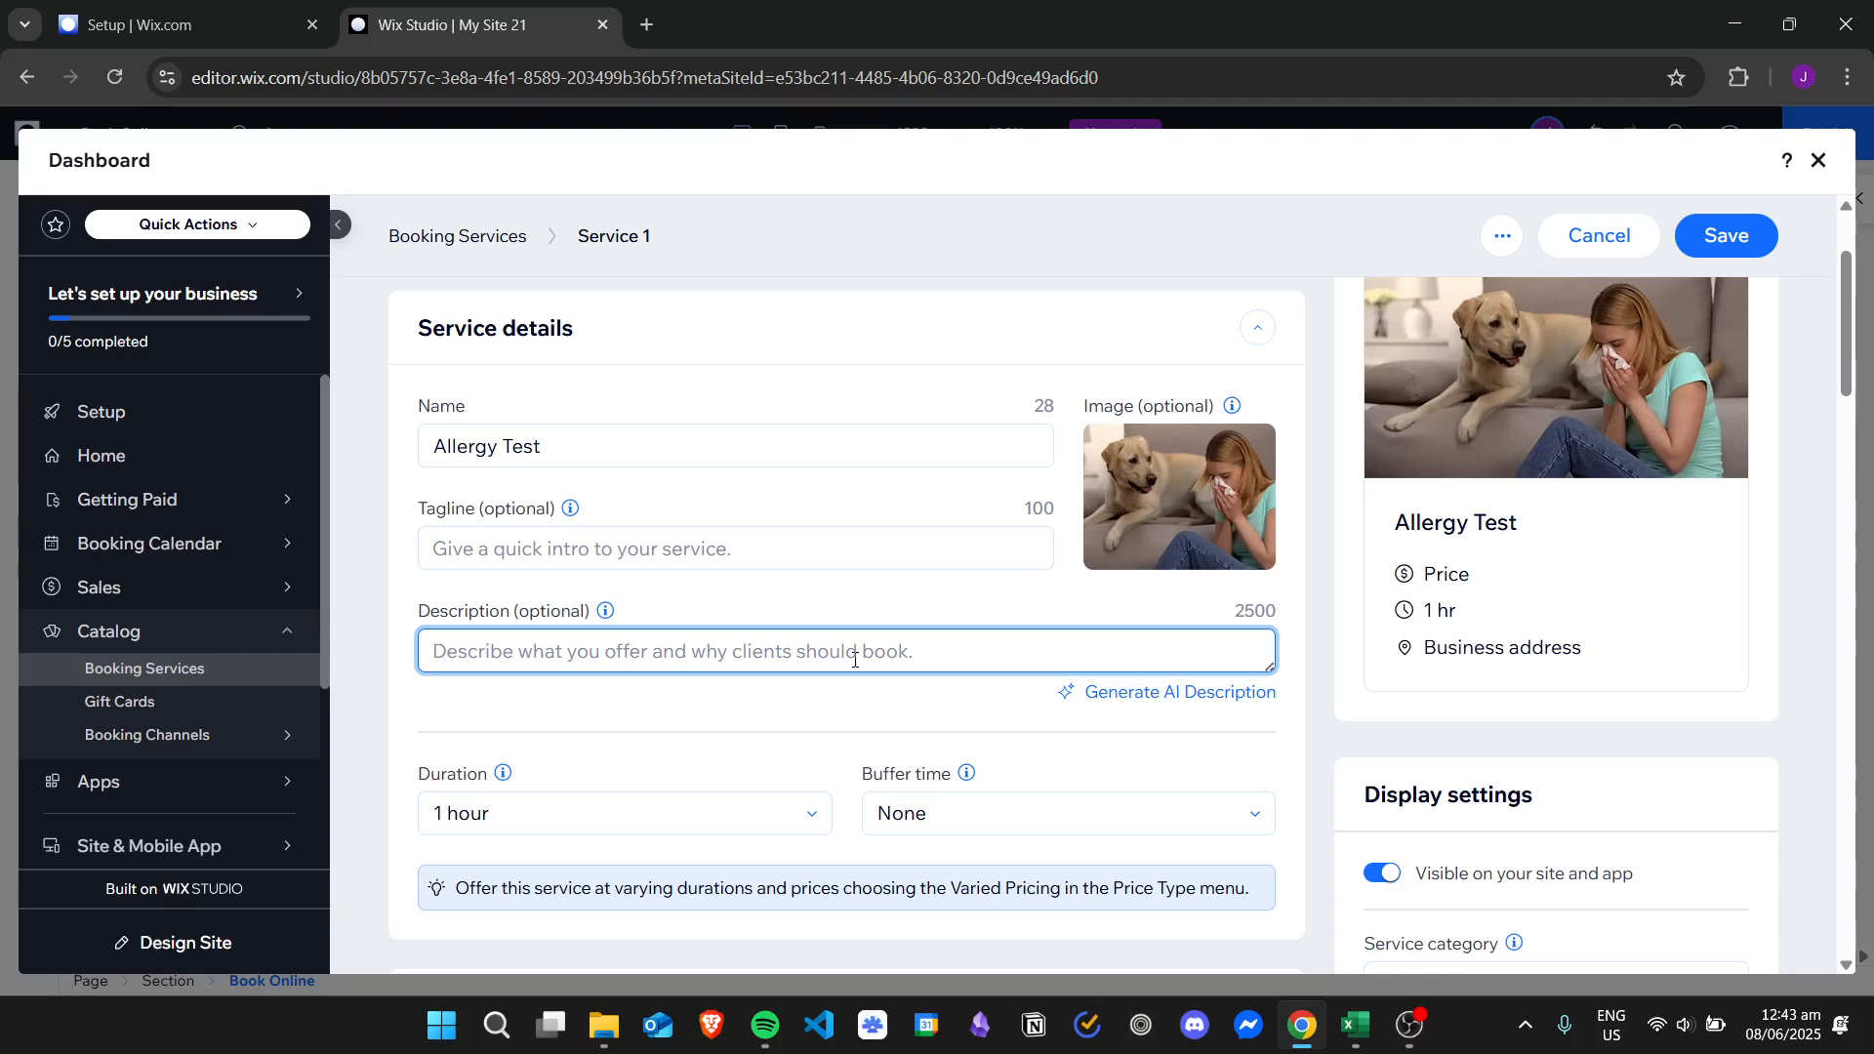
{"action": "type", "text": "Have an aller"}
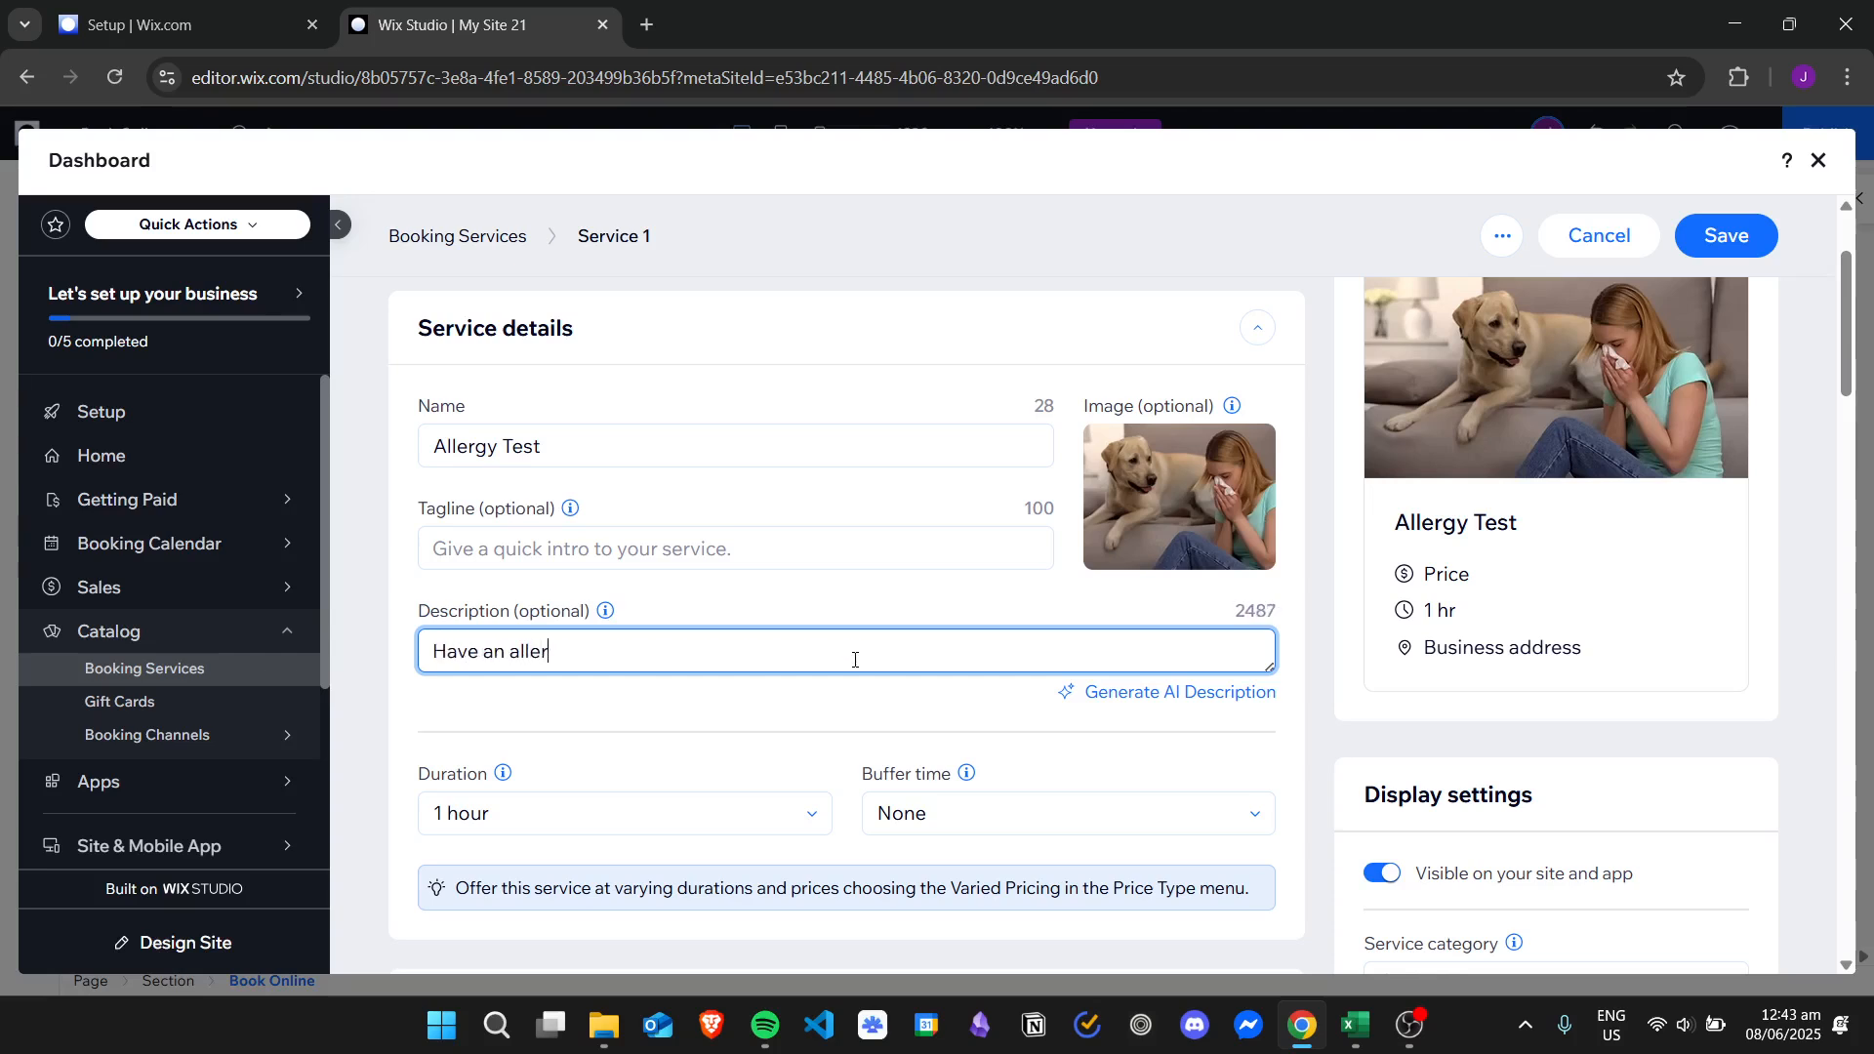
{"action": "type", "text": "gy test to deter"}
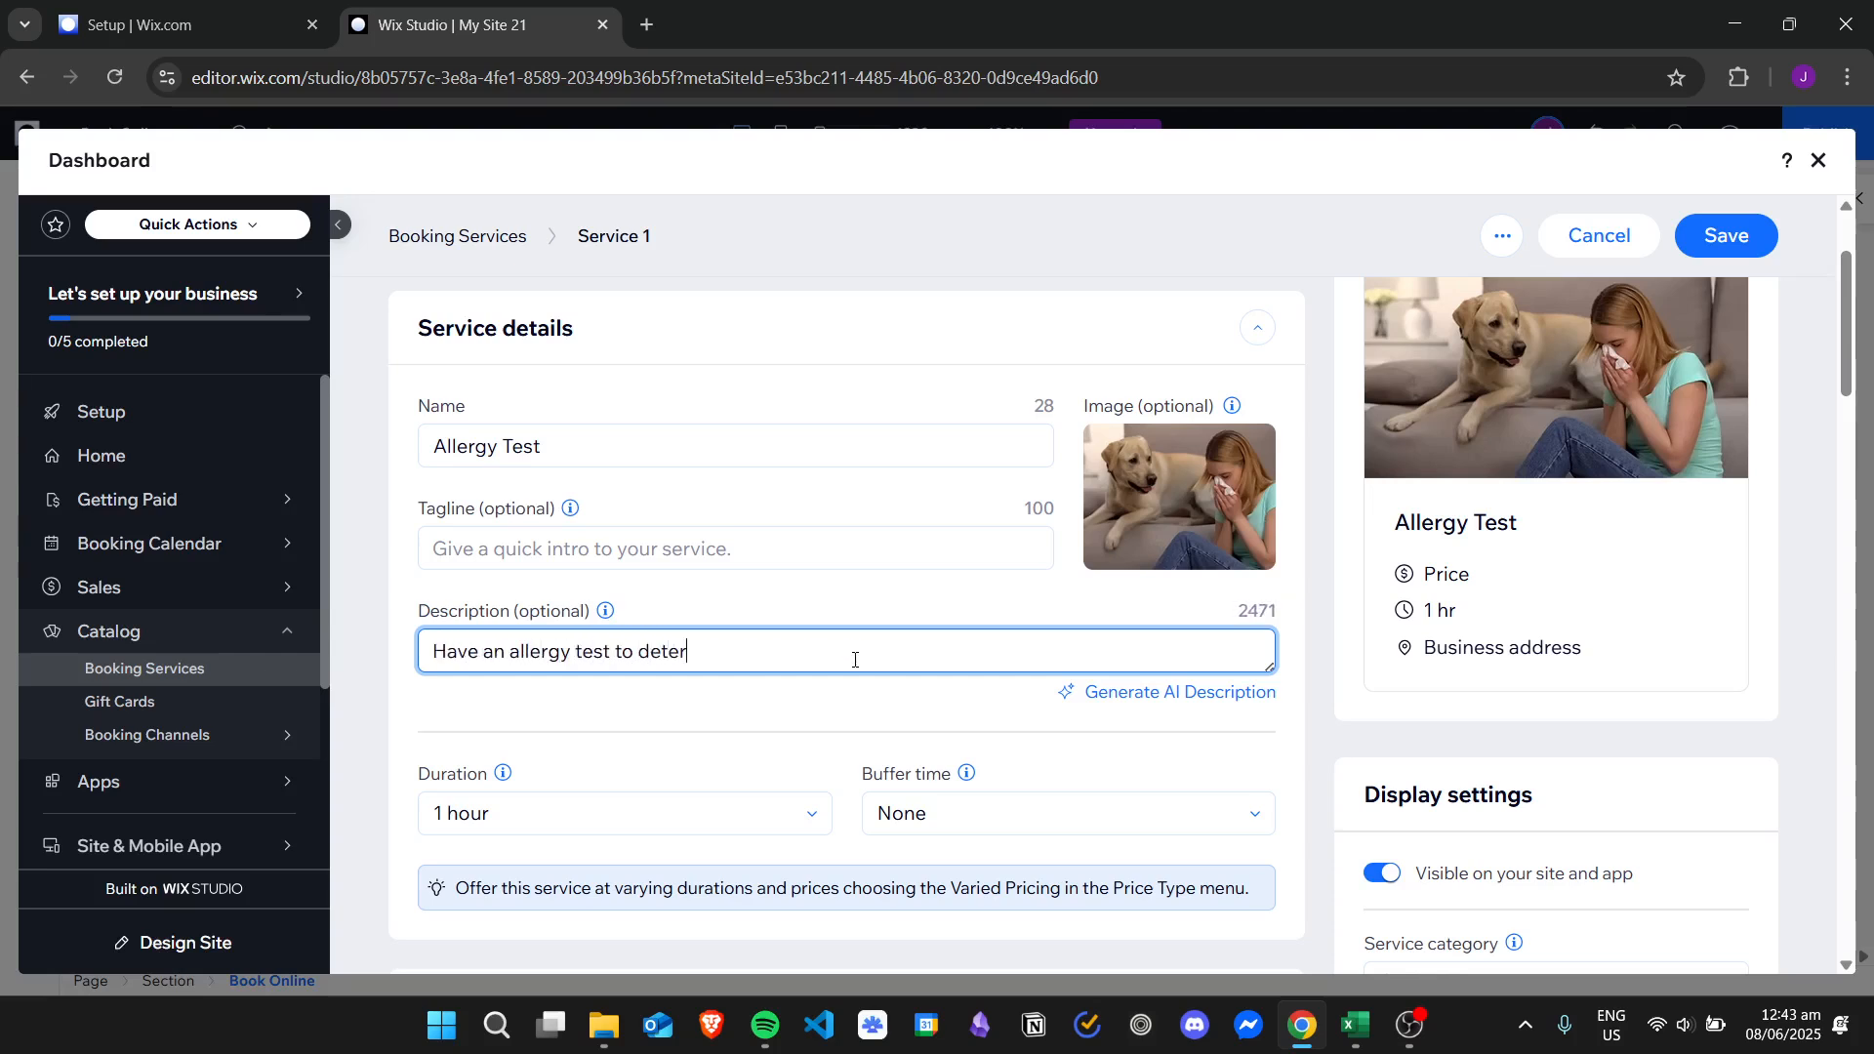
{"action": "type", "text": "mine what specific allerg"}
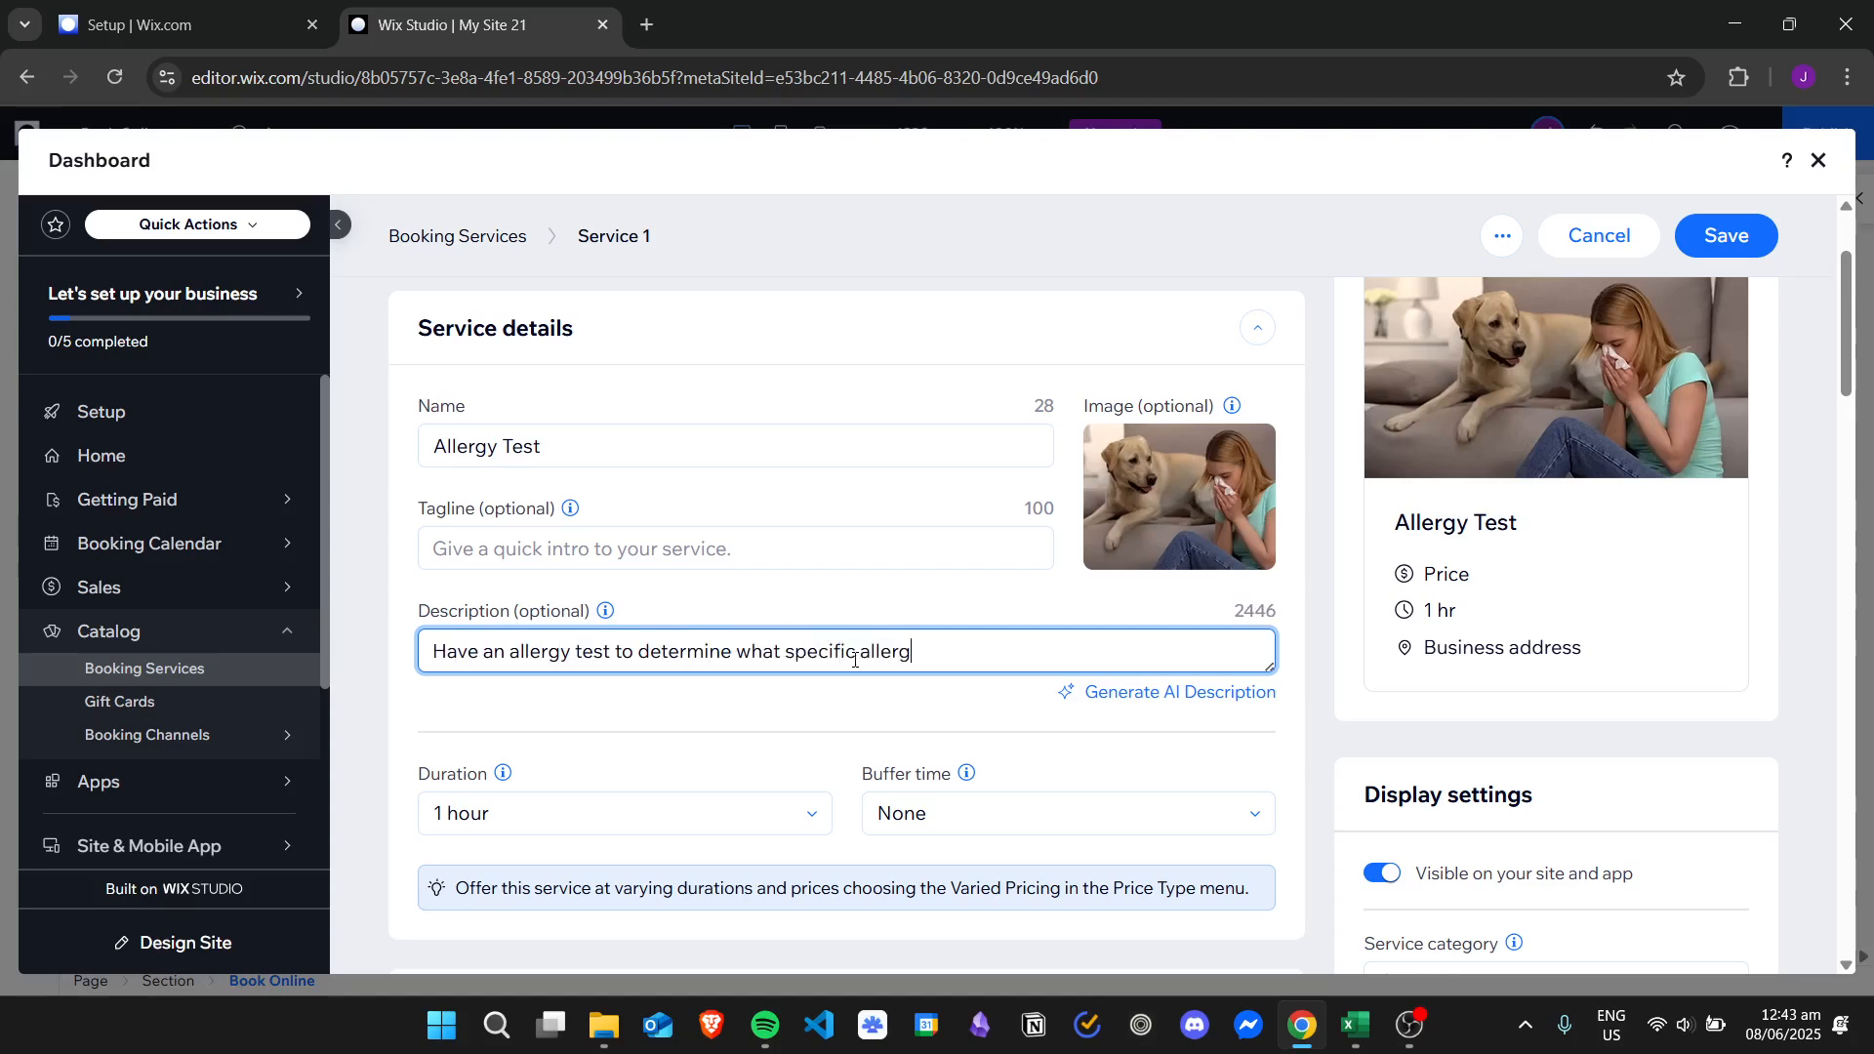
{"action": "type", "text": "ies that"}
{"action": "type", "text": " you hvae"}
{"action": "key", "text": "BackSpace"}
{"action": "key", "text": "BackSpace"}
{"action": "key", "text": "BackSpace"}
{"action": "type", "text": "ave"}
{"action": "left_click", "coordinate": [1325, 322]}
{"action": "scroll", "coordinate": [1324, 322], "scroll_direction": "down", "scroll_amount": 1}
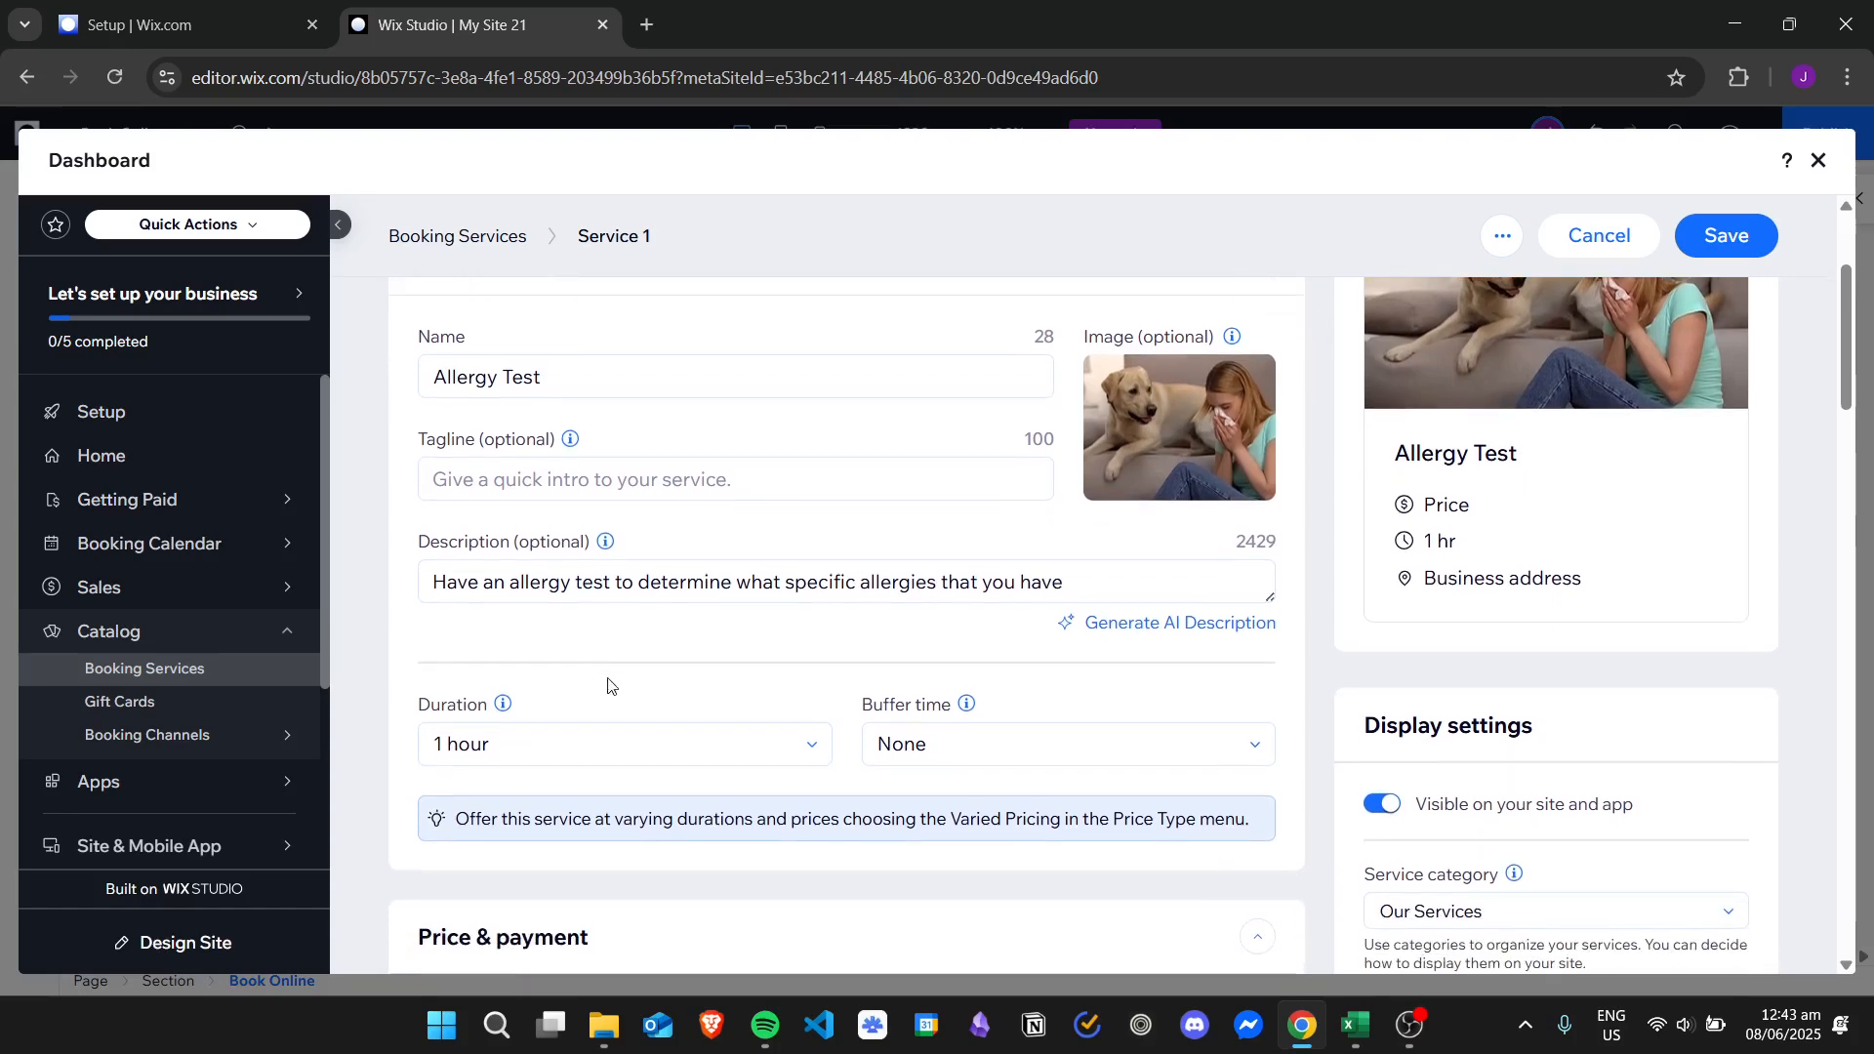
Step: Set the service duration to 30 minutes and check the buffer time options, keeping None
{"action": "left_click", "coordinate": [647, 762]}
{"action": "left_click", "coordinate": [685, 836]}
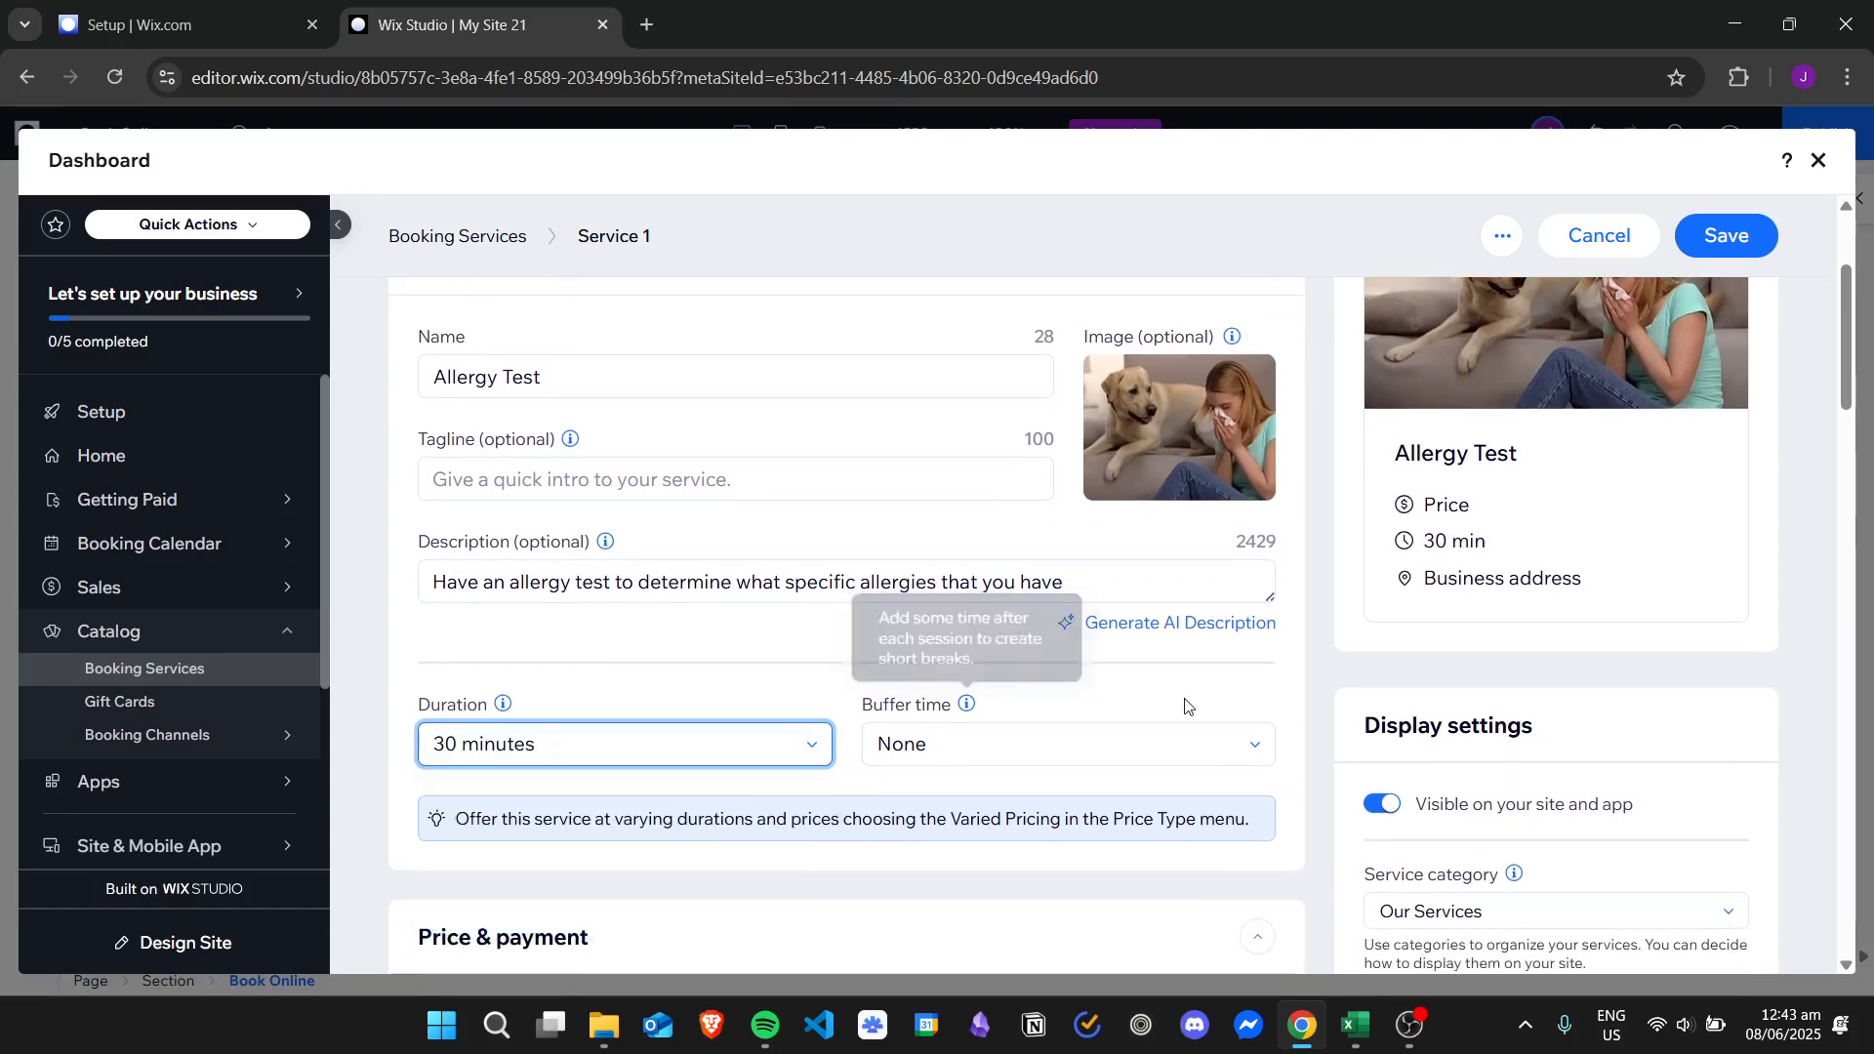
{"action": "left_click", "coordinate": [1176, 756]}
{"action": "left_click", "coordinate": [1328, 613]}
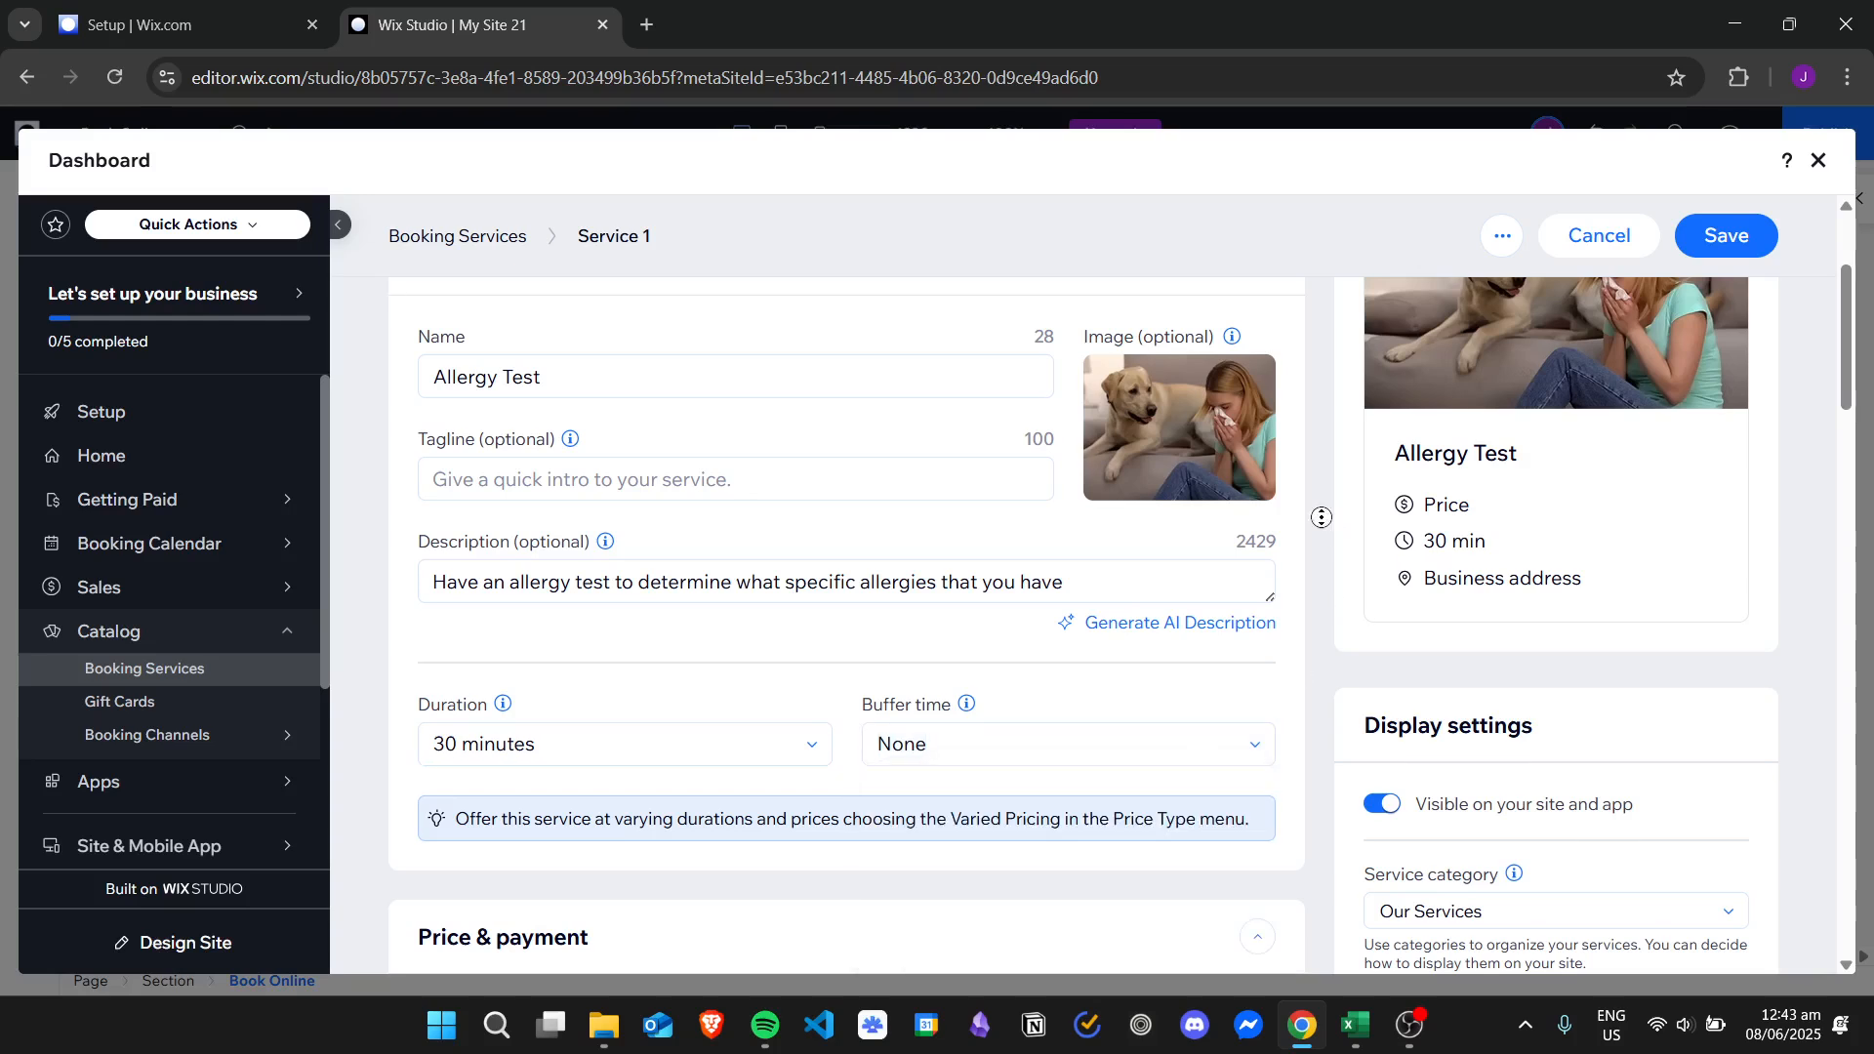
Step: Try the plan-based payment options for the service and return the selection to Per session
{"action": "scroll", "coordinate": [1322, 517], "scroll_direction": "down", "scroll_amount": 5}
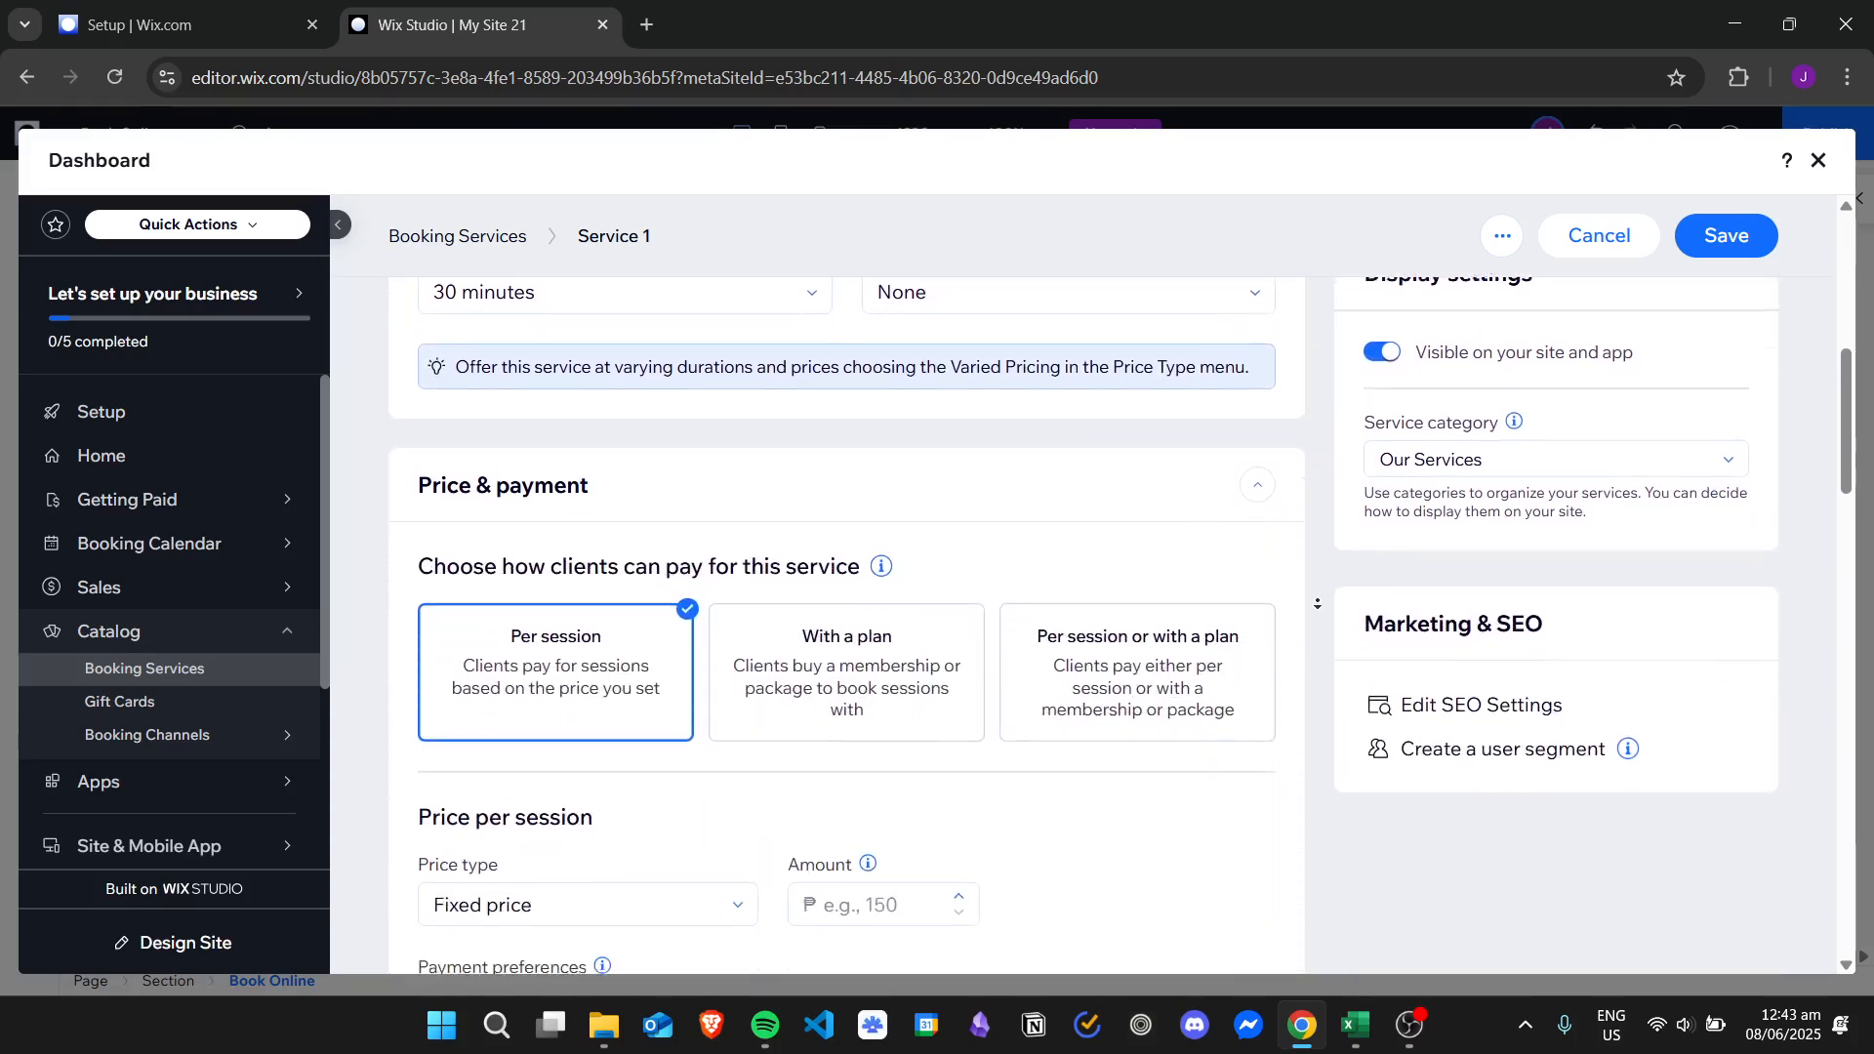
{"action": "scroll", "coordinate": [1317, 603], "scroll_direction": "down", "scroll_amount": 2}
{"action": "scroll", "coordinate": [1432, 701], "scroll_direction": "up", "scroll_amount": 1}
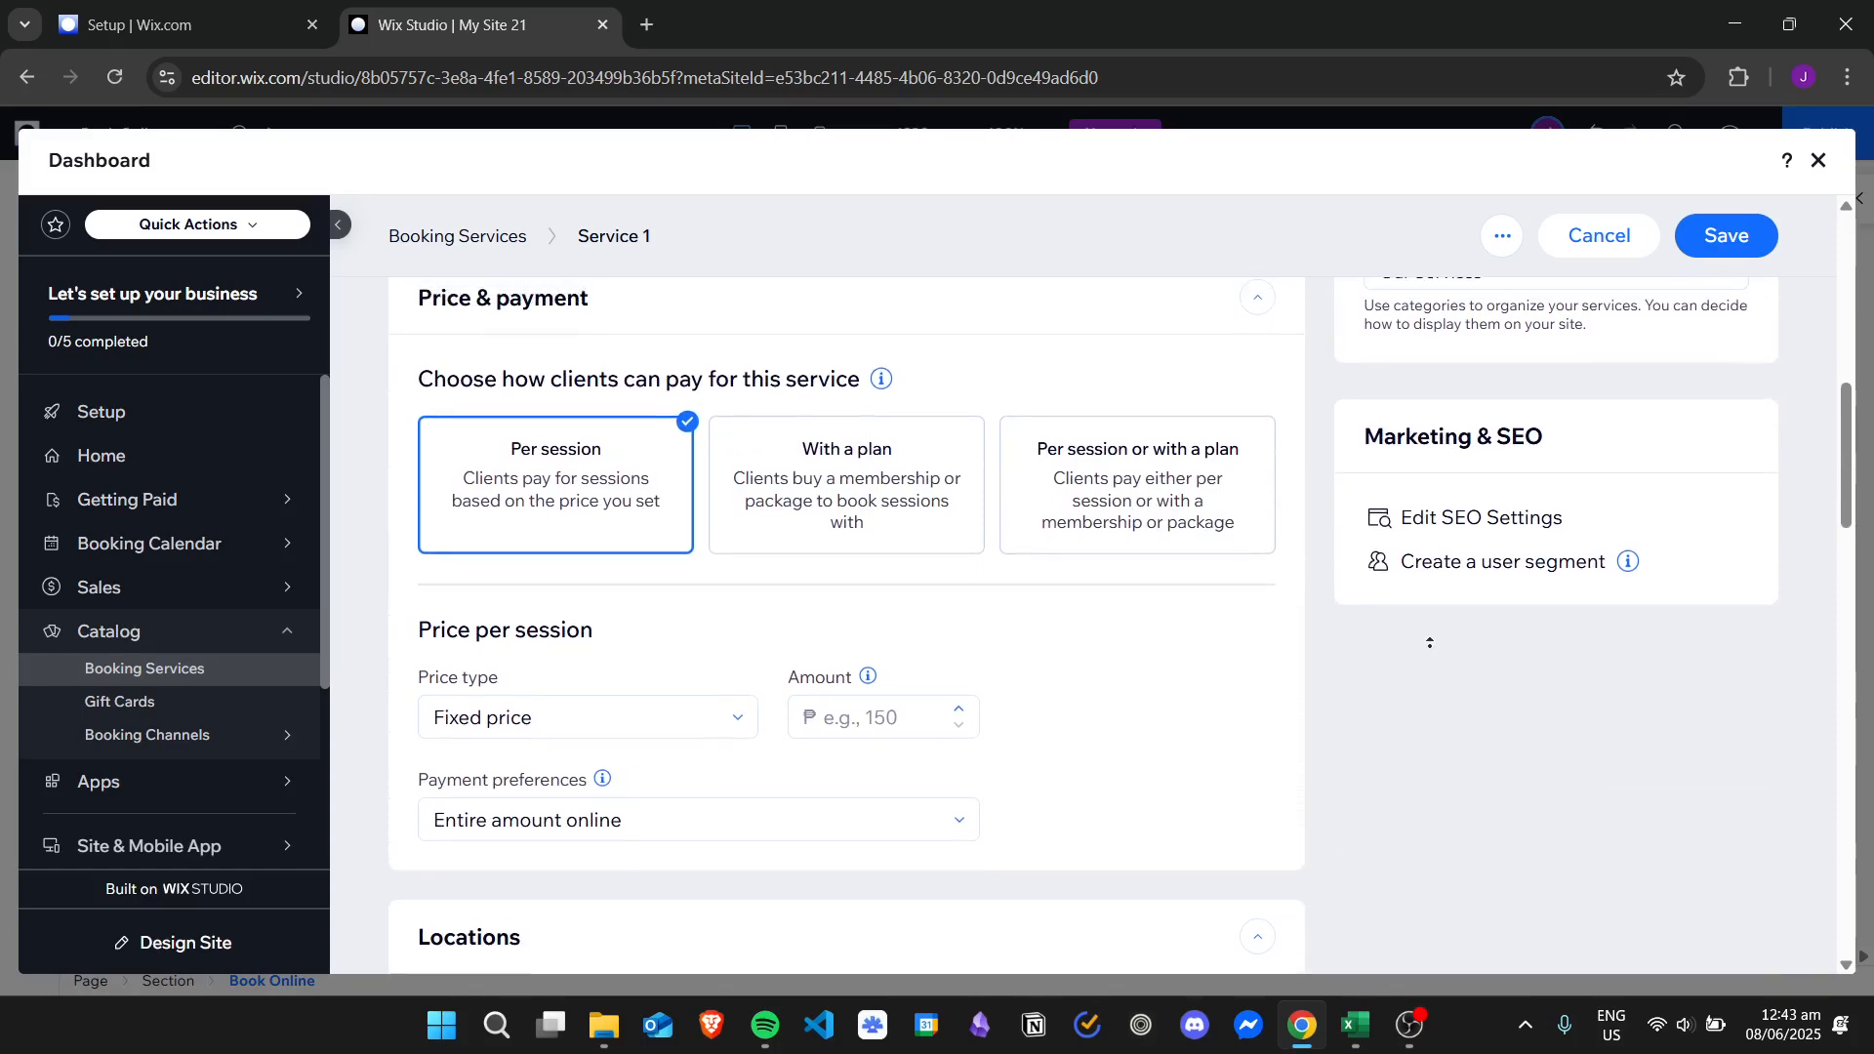
{"action": "left_click", "coordinate": [877, 527]}
{"action": "left_click", "coordinate": [1228, 509]}
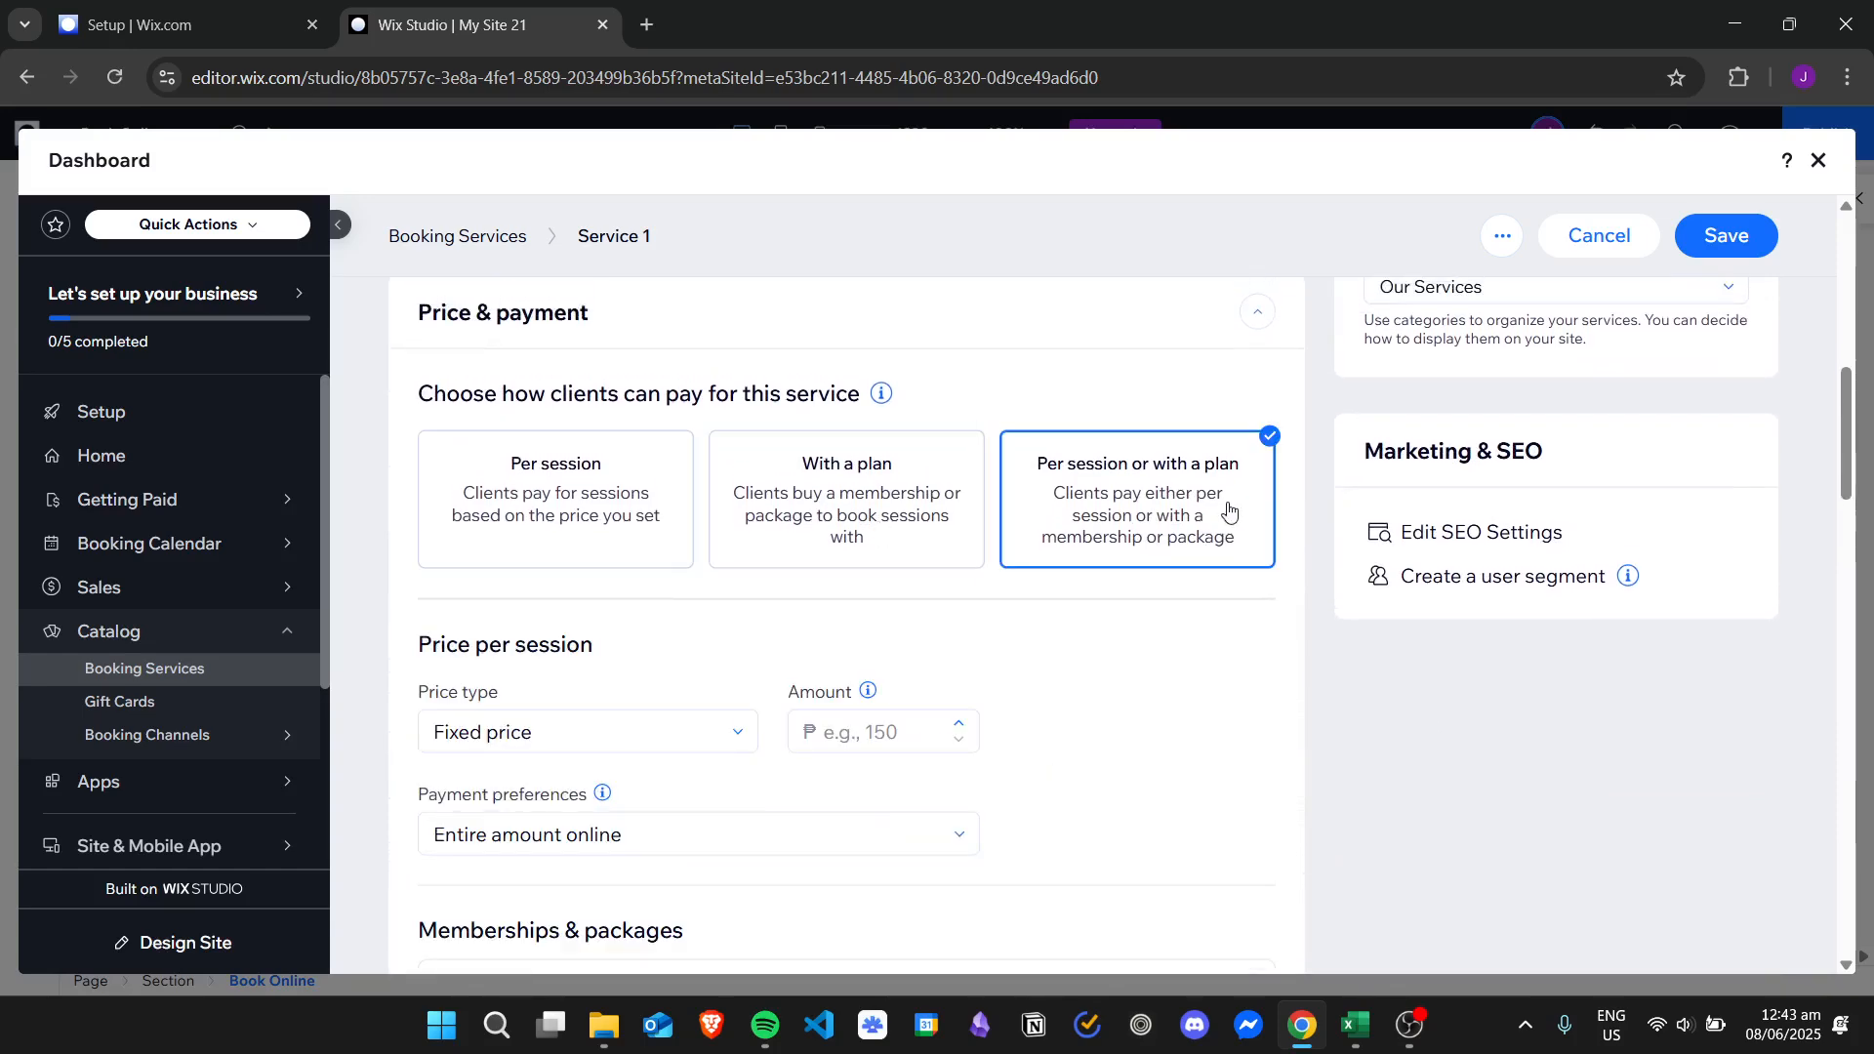
{"action": "left_click", "coordinate": [566, 523]}
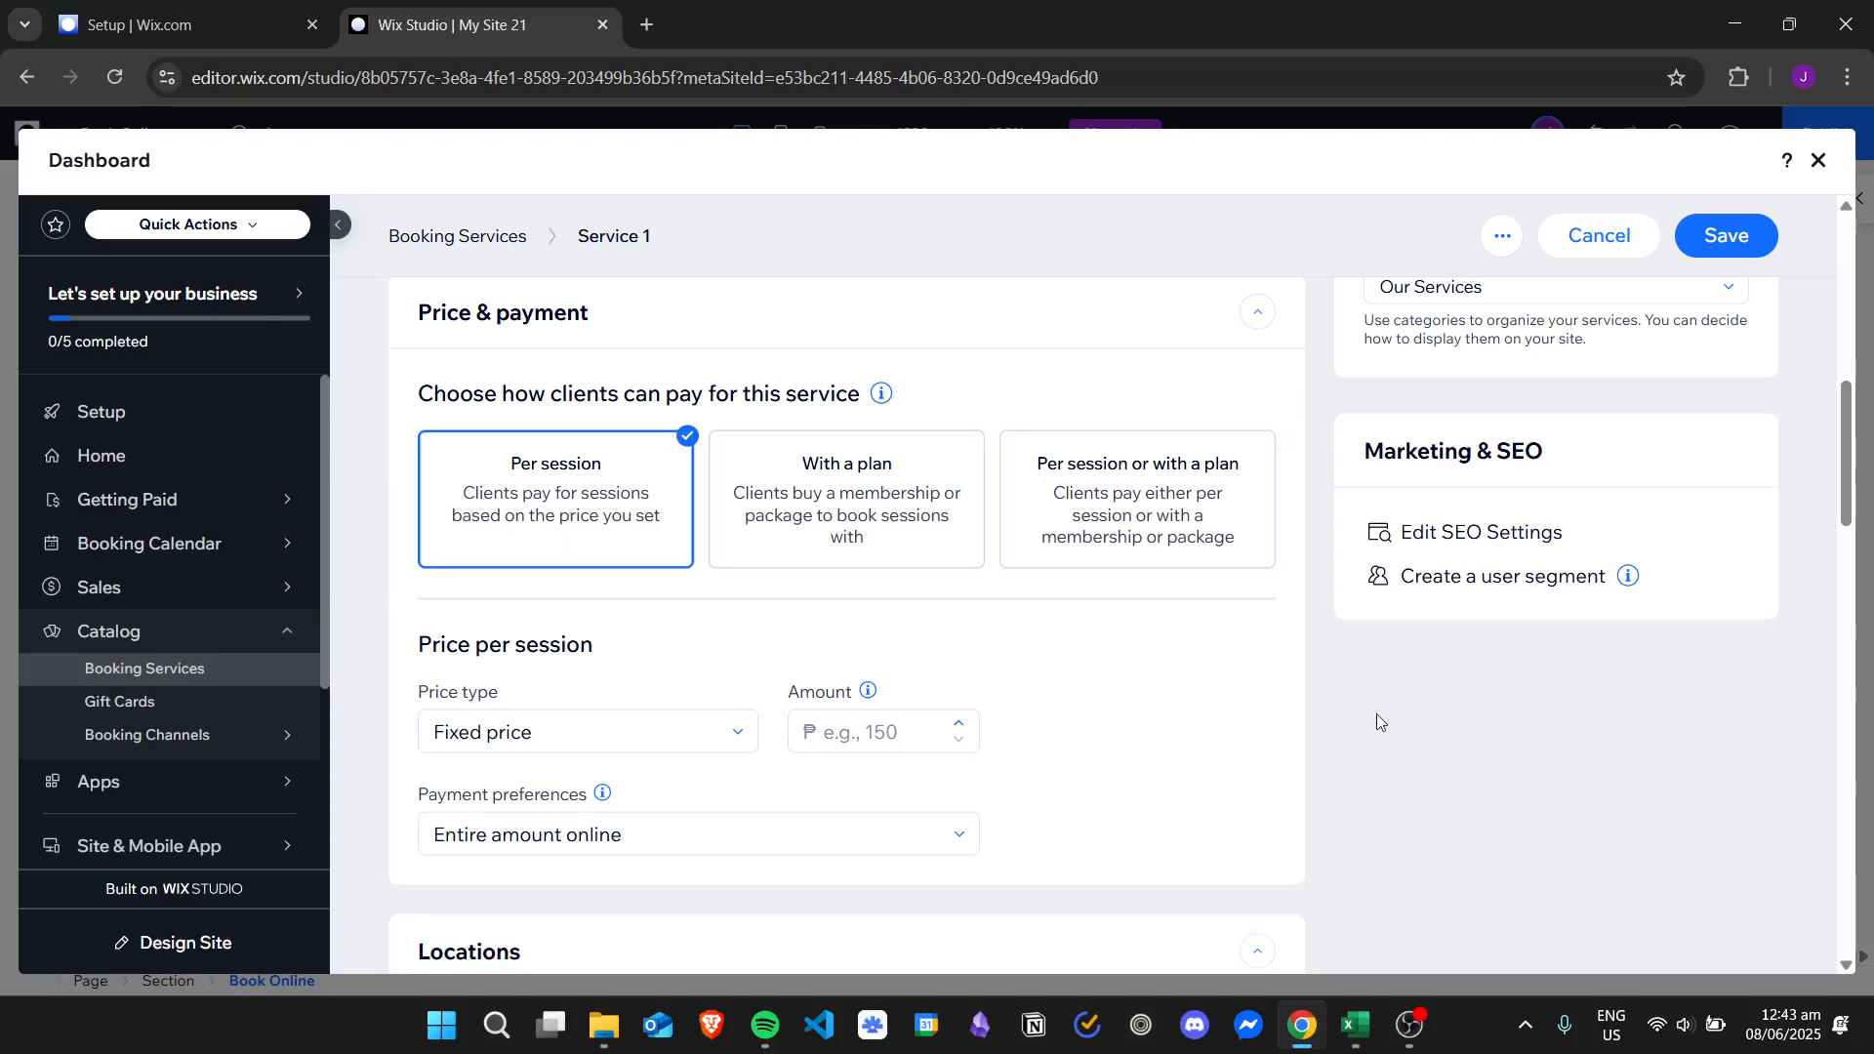
{"action": "scroll", "coordinate": [1074, 420], "scroll_direction": "down", "scroll_amount": 1}
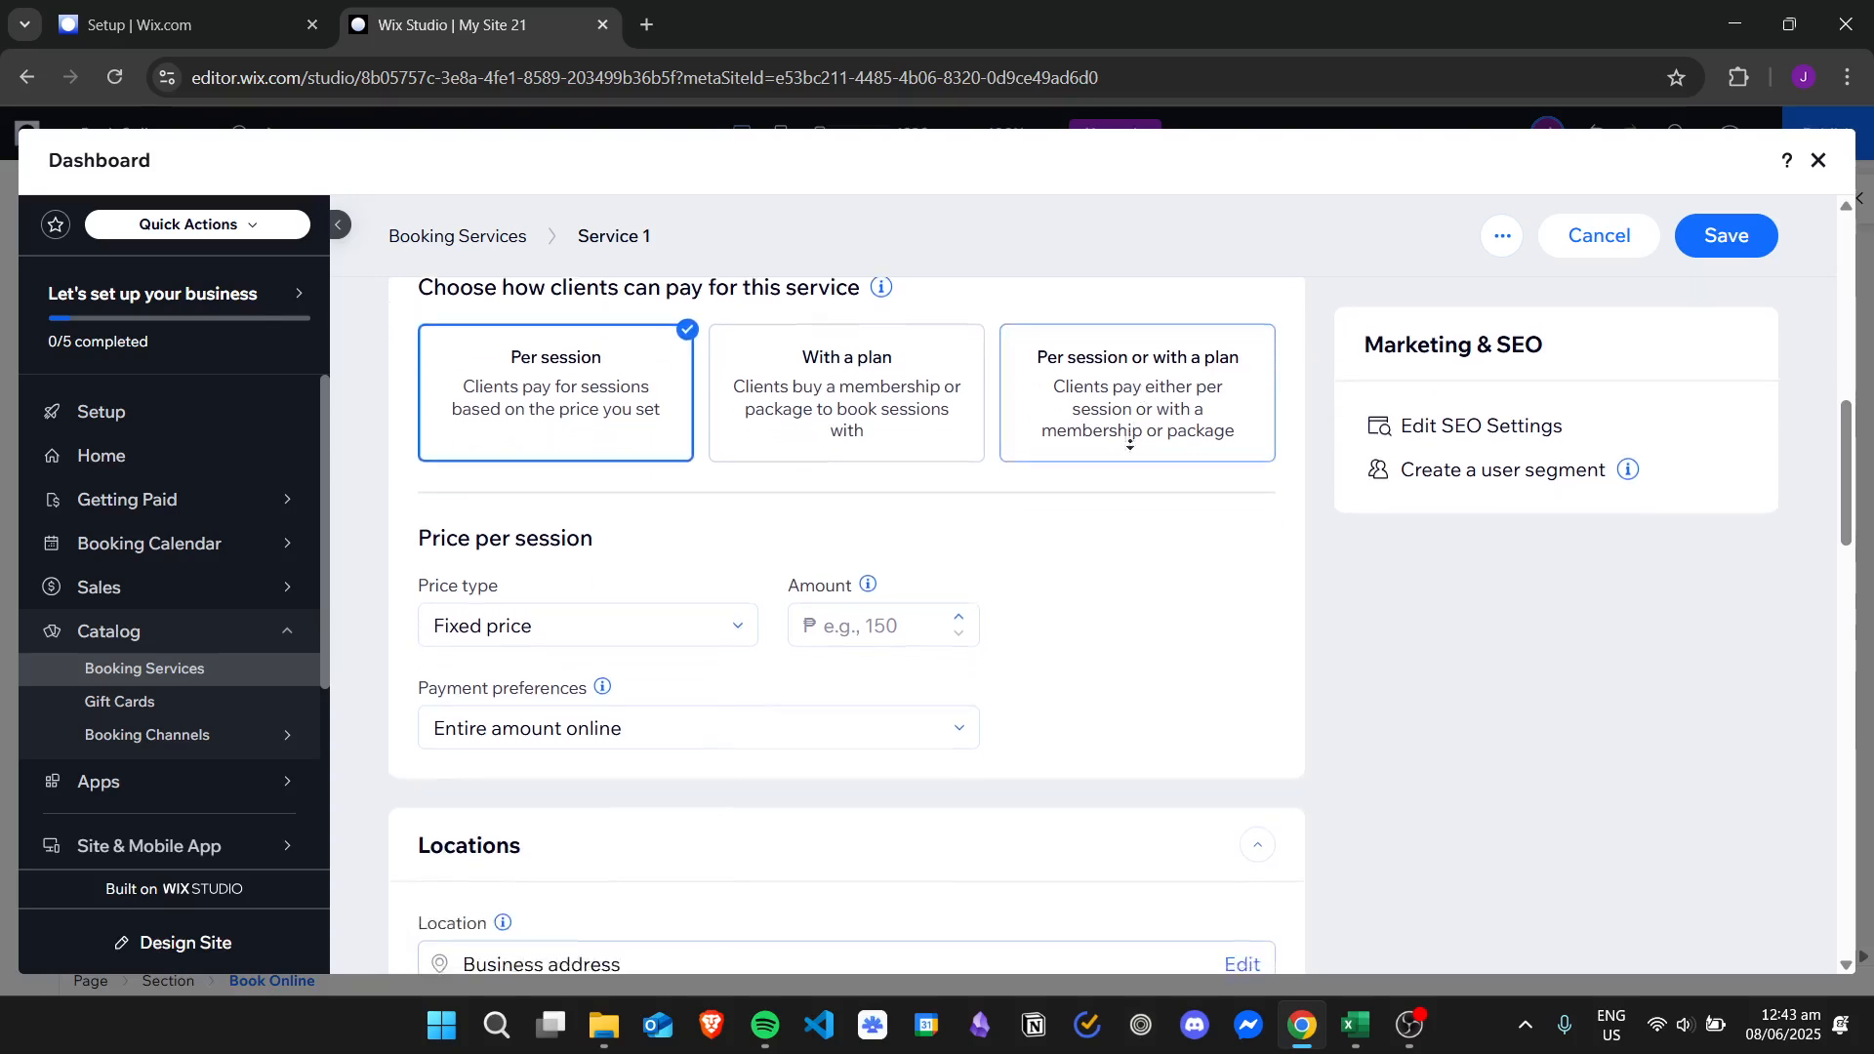
Step: Keep the fixed price type and set the service's price per session to ₱3000
{"action": "left_click", "coordinate": [598, 585]}
{"action": "left_click", "coordinate": [878, 596]}
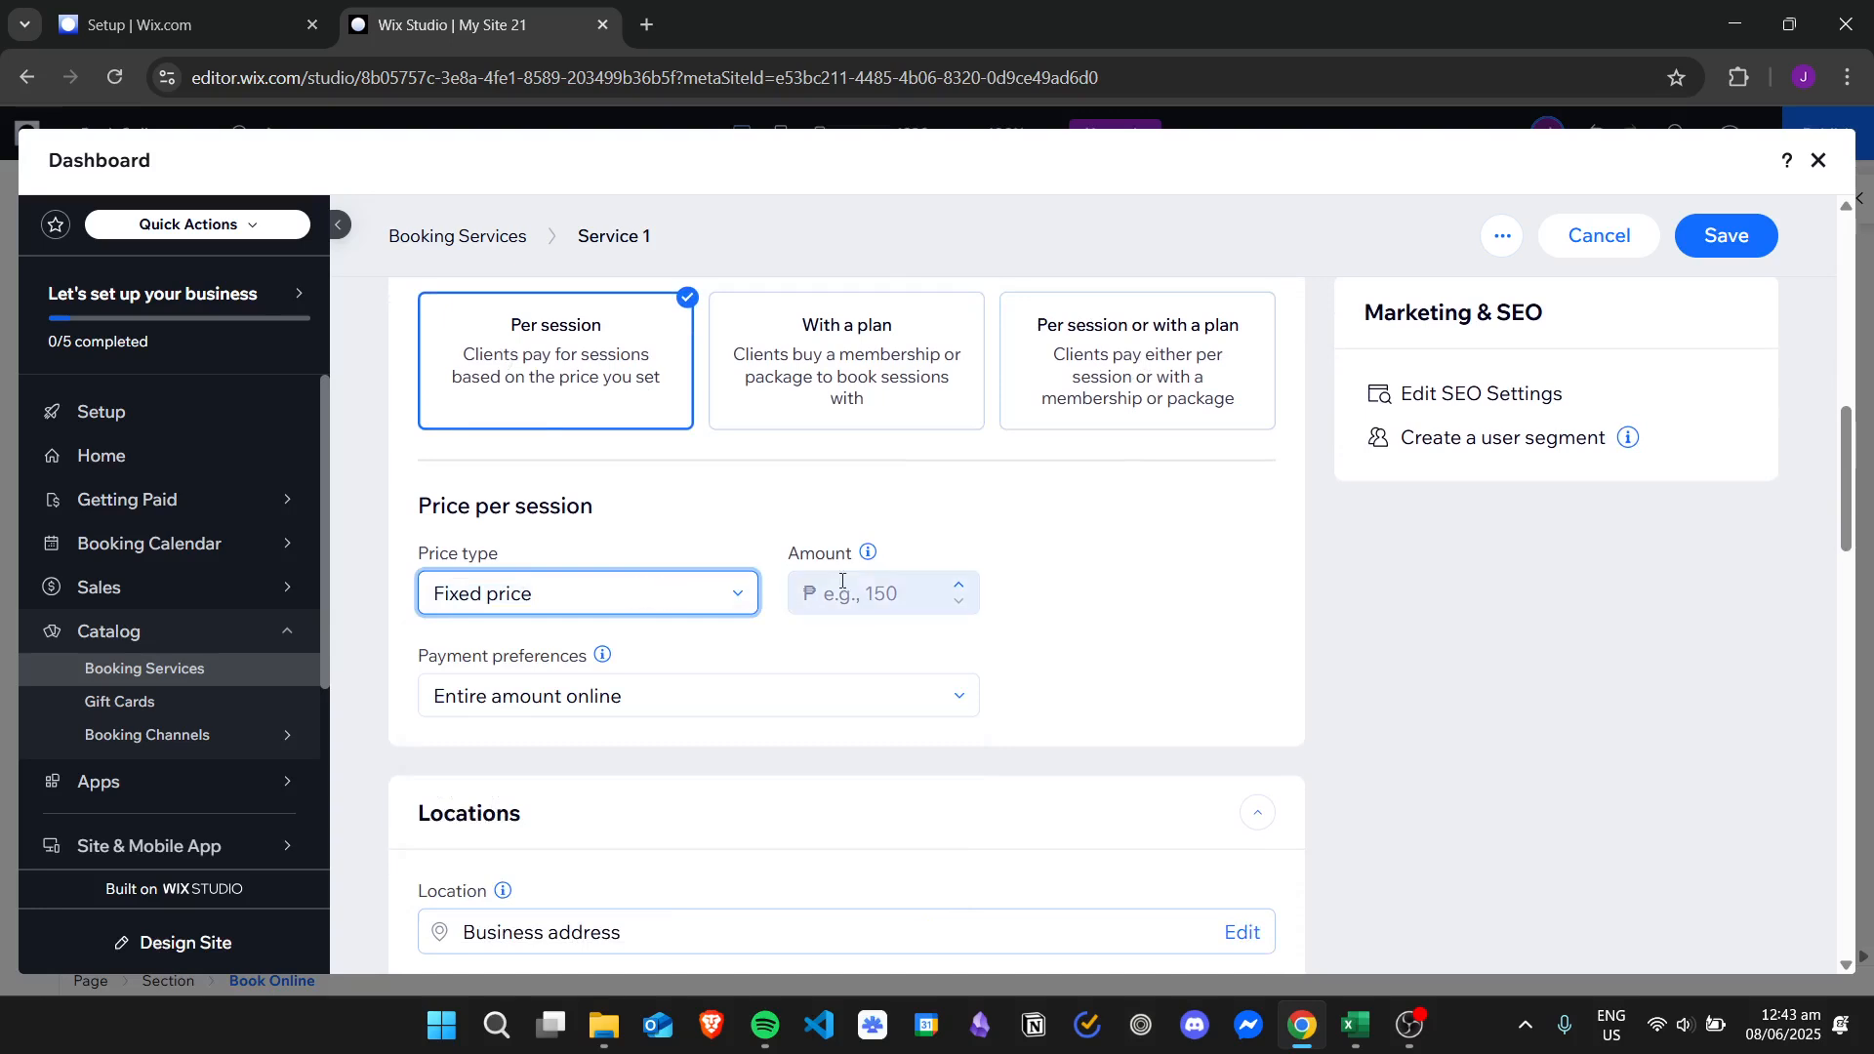
{"action": "type", "text": "3000"}
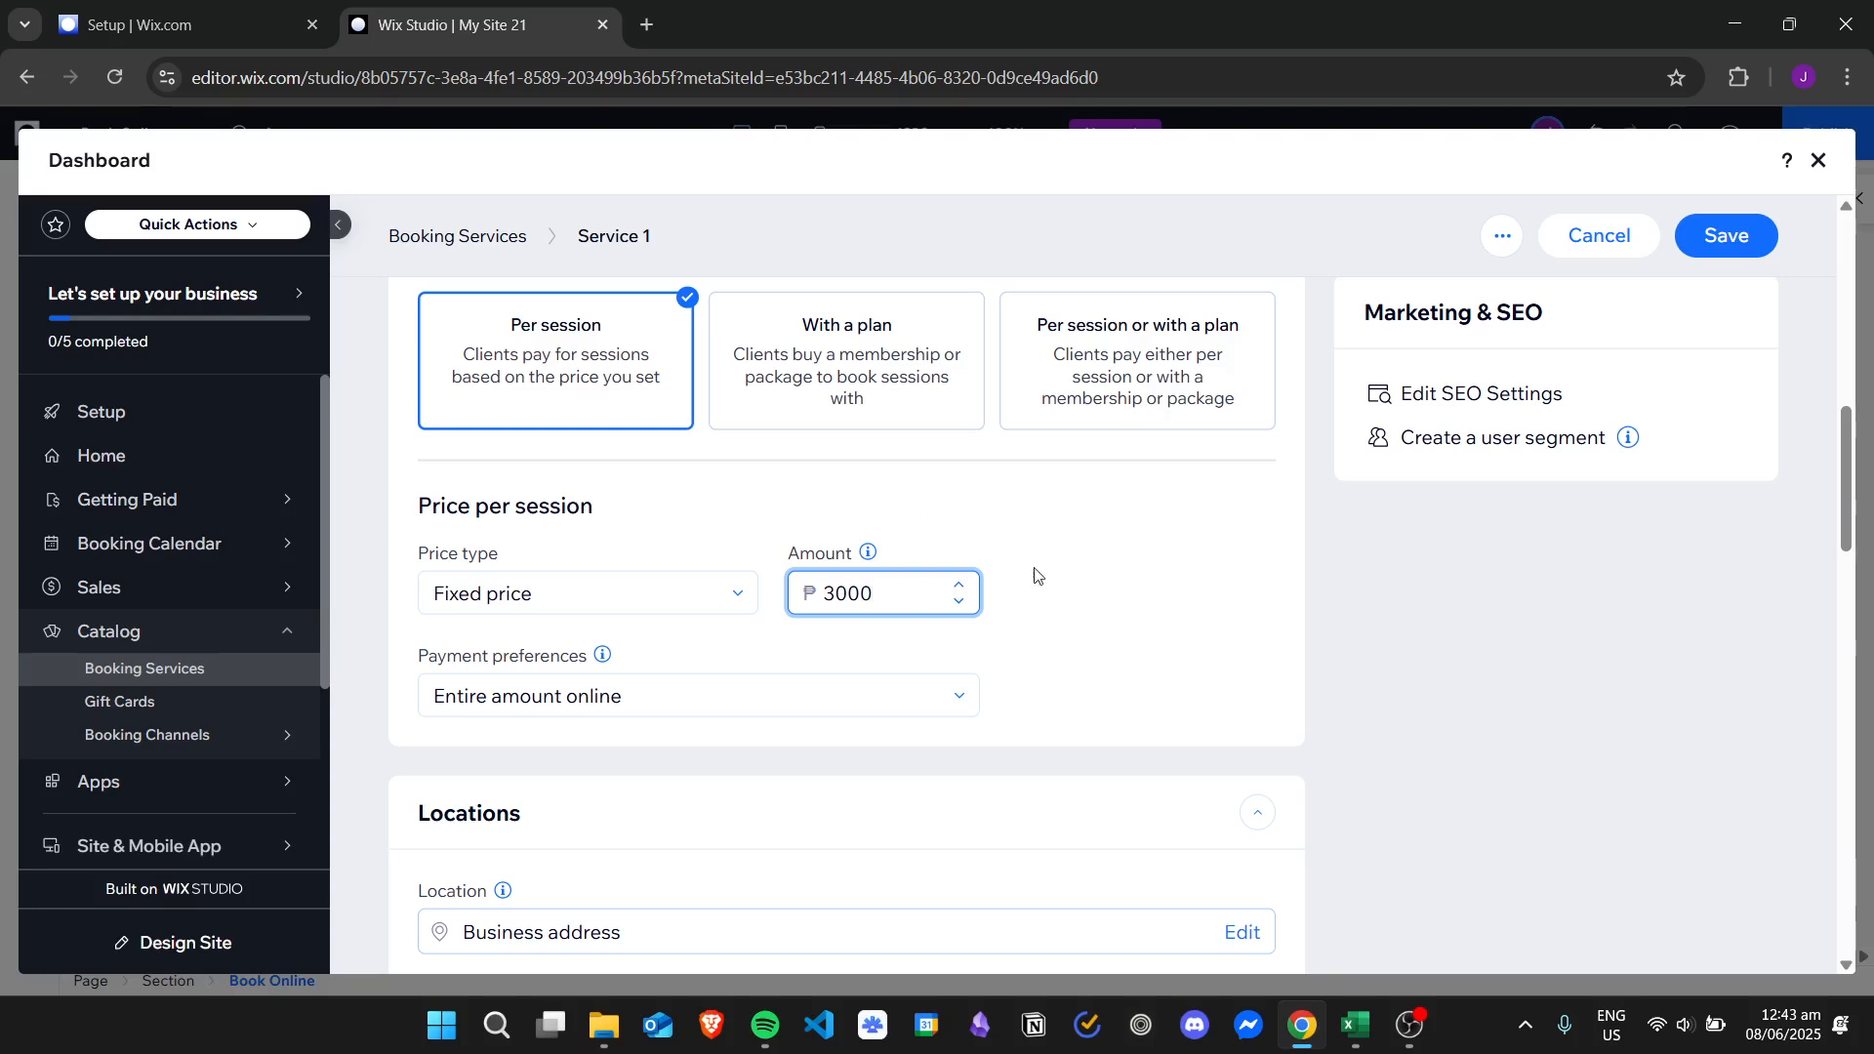
Step: Set the service's payment preference to "Entire amount either online or in person"
{"action": "left_click", "coordinate": [732, 695]}
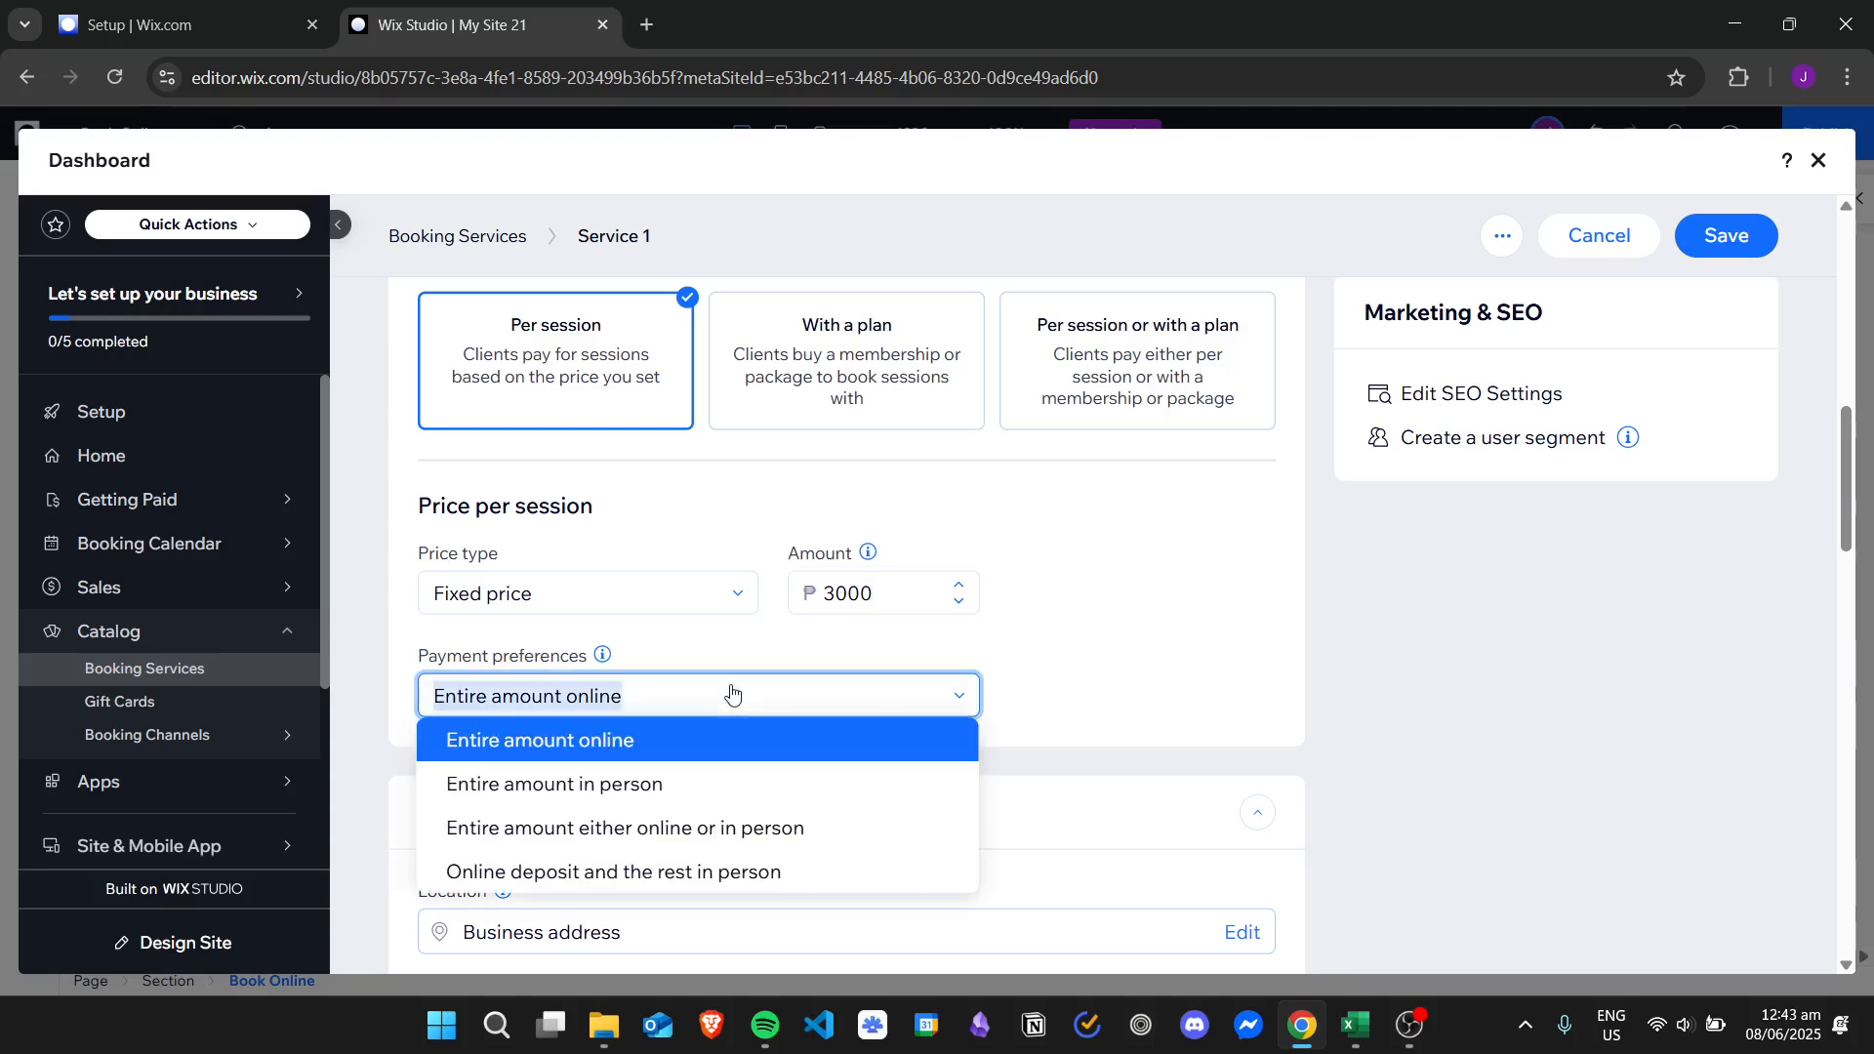
{"action": "left_click", "coordinate": [1135, 694]}
{"action": "scroll", "coordinate": [1200, 612], "scroll_direction": "down", "scroll_amount": 1}
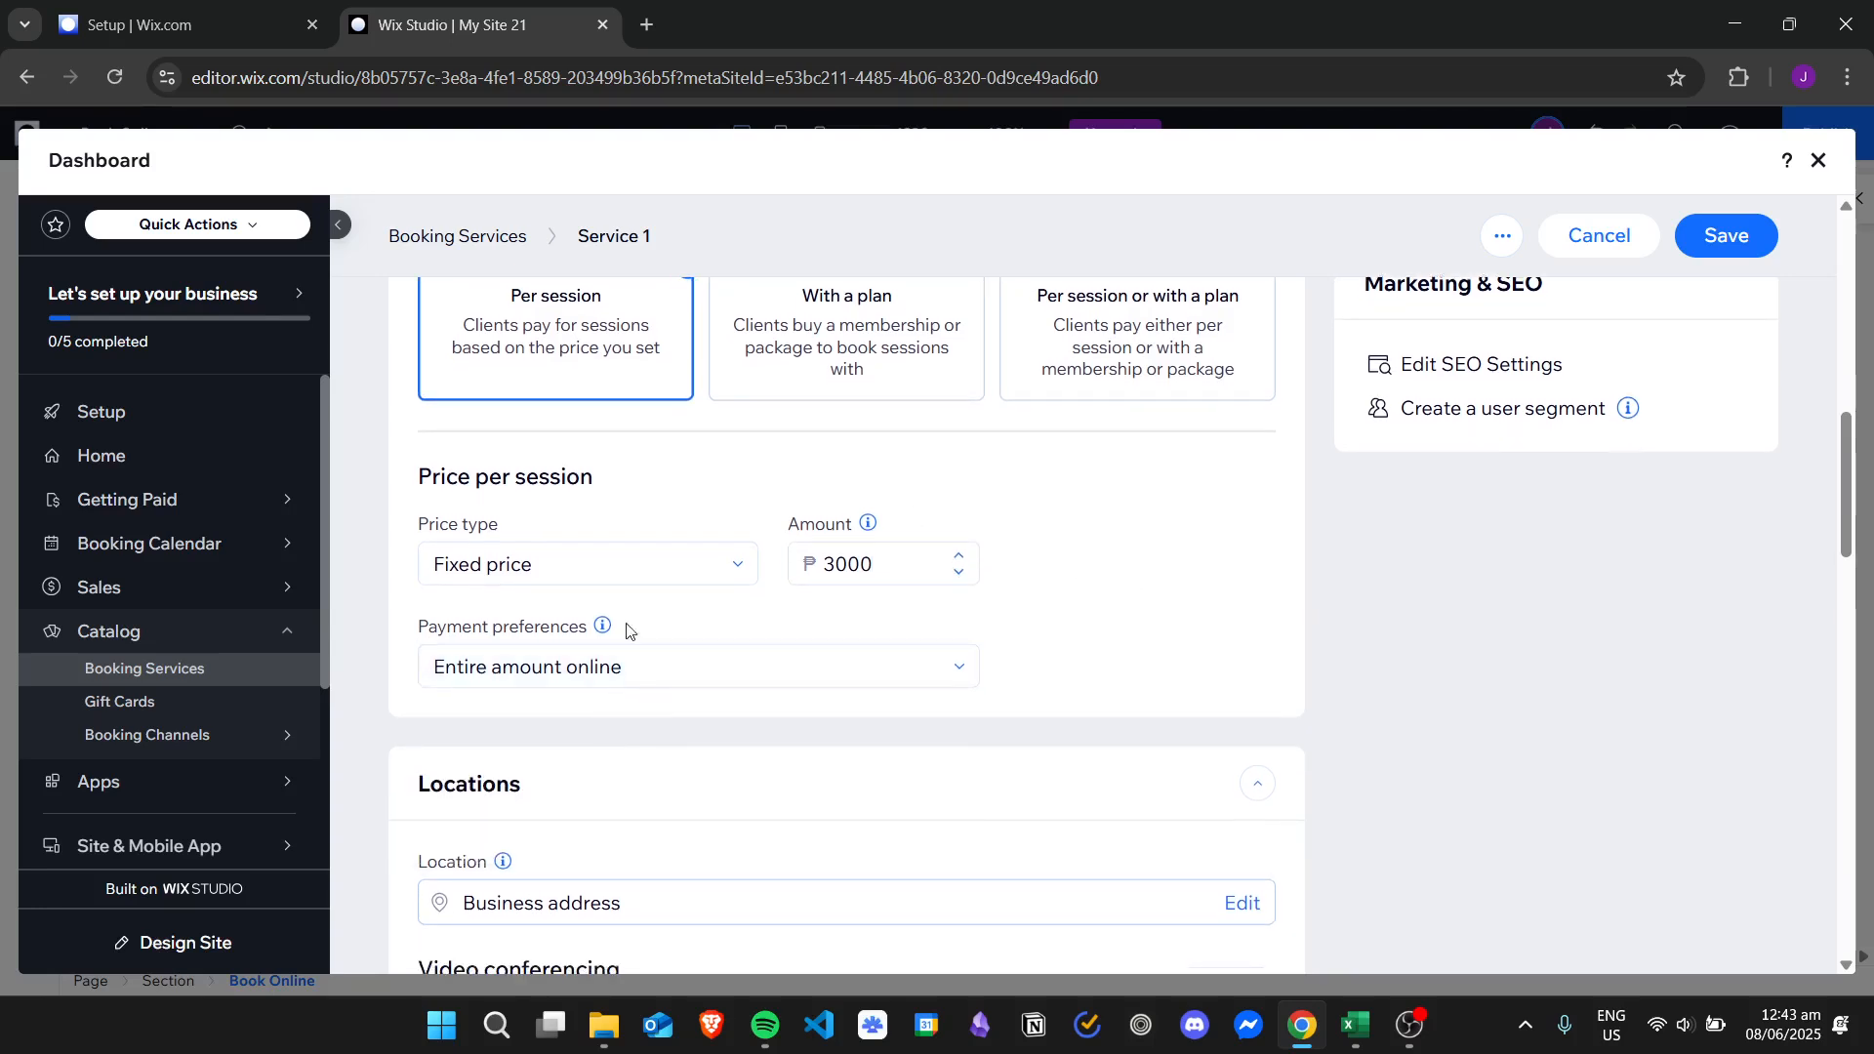
{"action": "left_click", "coordinate": [763, 665]}
{"action": "left_click", "coordinate": [707, 804]}
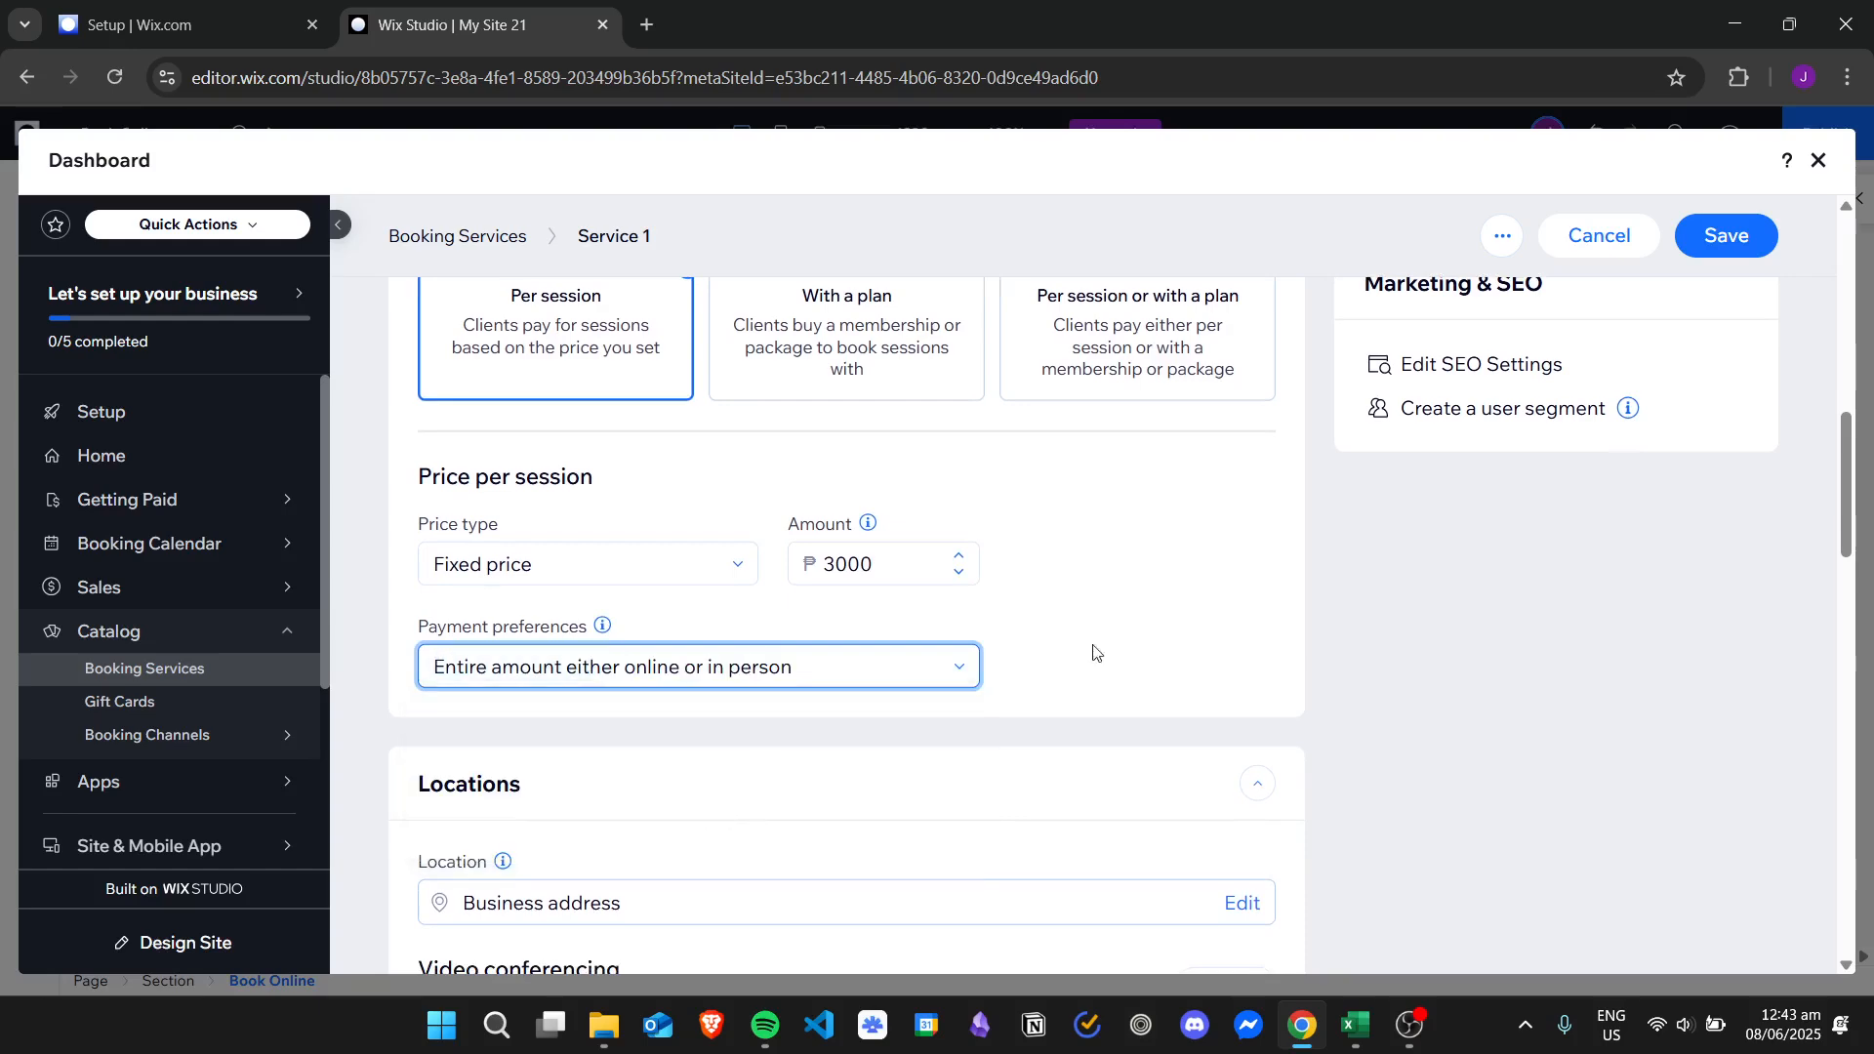
Step: Save the Allergy Test service, dismiss the upgrade offer, and close the dashboard to return to the page editor
{"action": "scroll", "coordinate": [1140, 534], "scroll_direction": "down", "scroll_amount": 3}
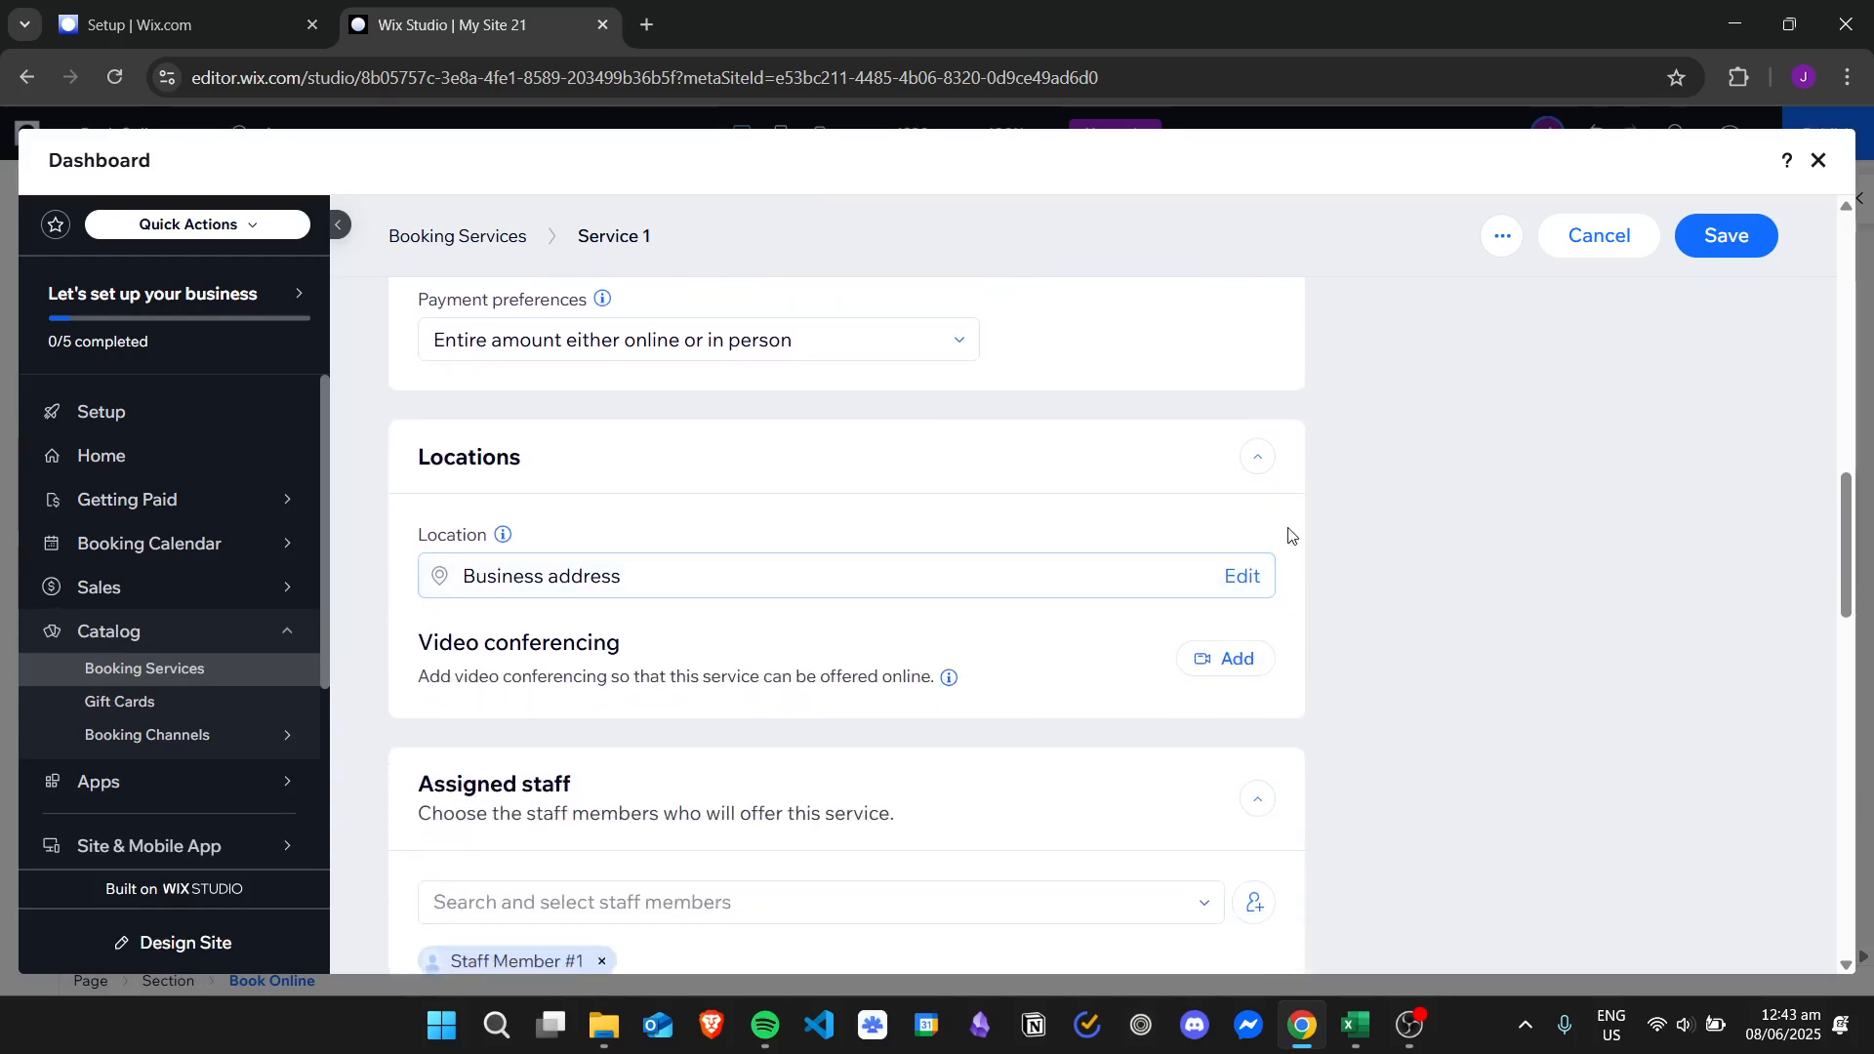
{"action": "scroll", "coordinate": [1454, 449], "scroll_direction": "down", "scroll_amount": 1}
{"action": "scroll", "coordinate": [1459, 508], "scroll_direction": "down", "scroll_amount": 1}
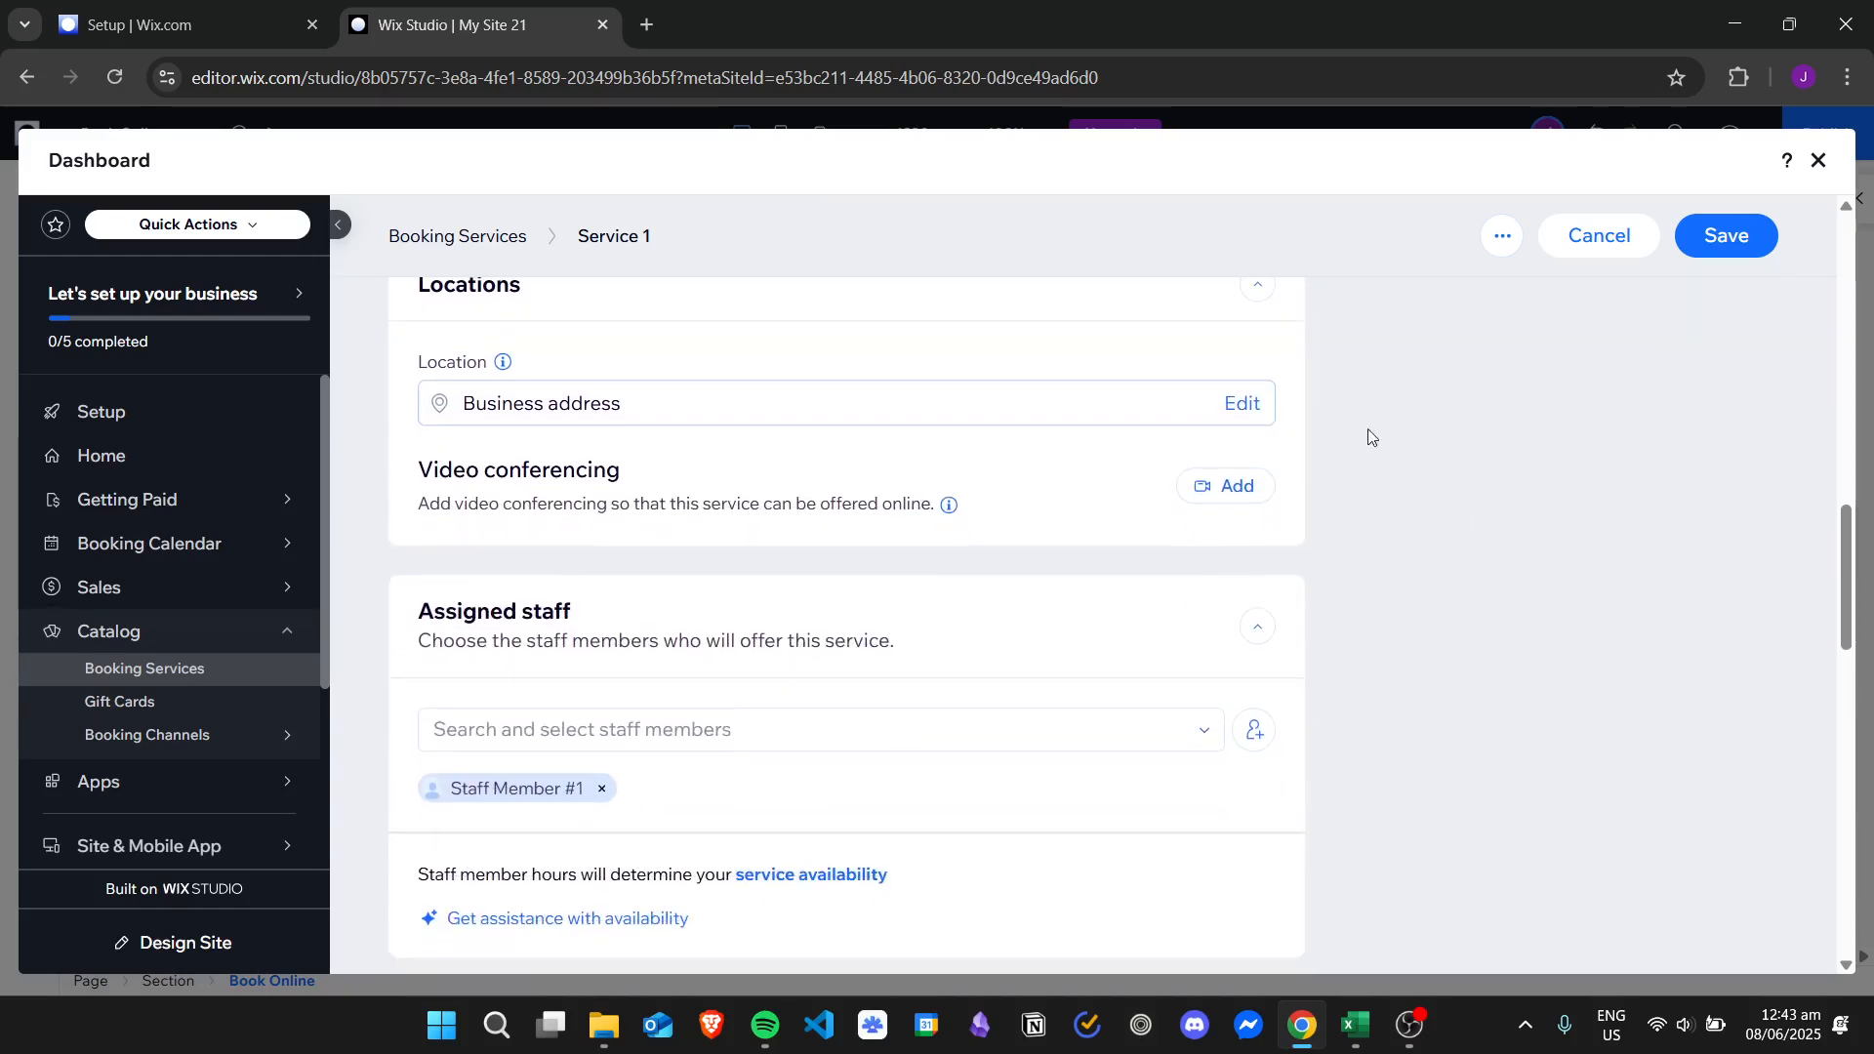
{"action": "scroll", "coordinate": [1369, 436], "scroll_direction": "down", "scroll_amount": 5}
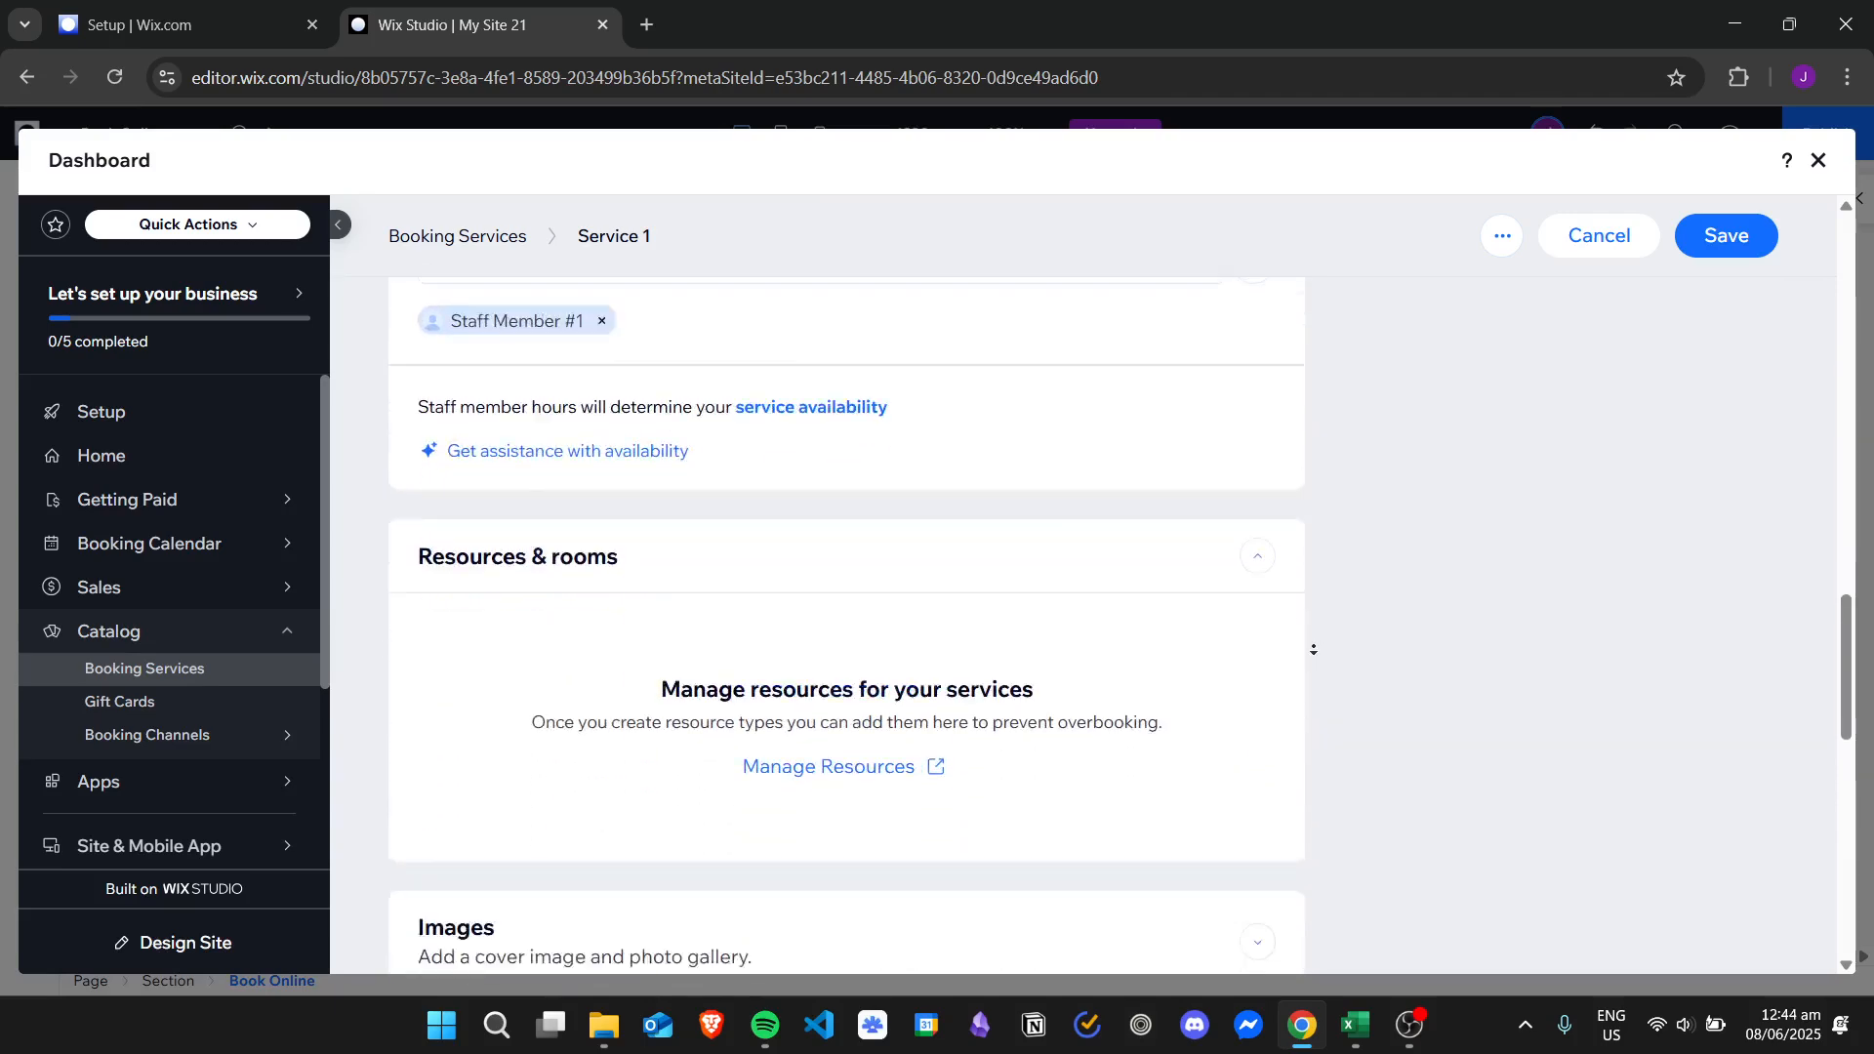
{"action": "scroll", "coordinate": [1314, 649], "scroll_direction": "down", "scroll_amount": 12}
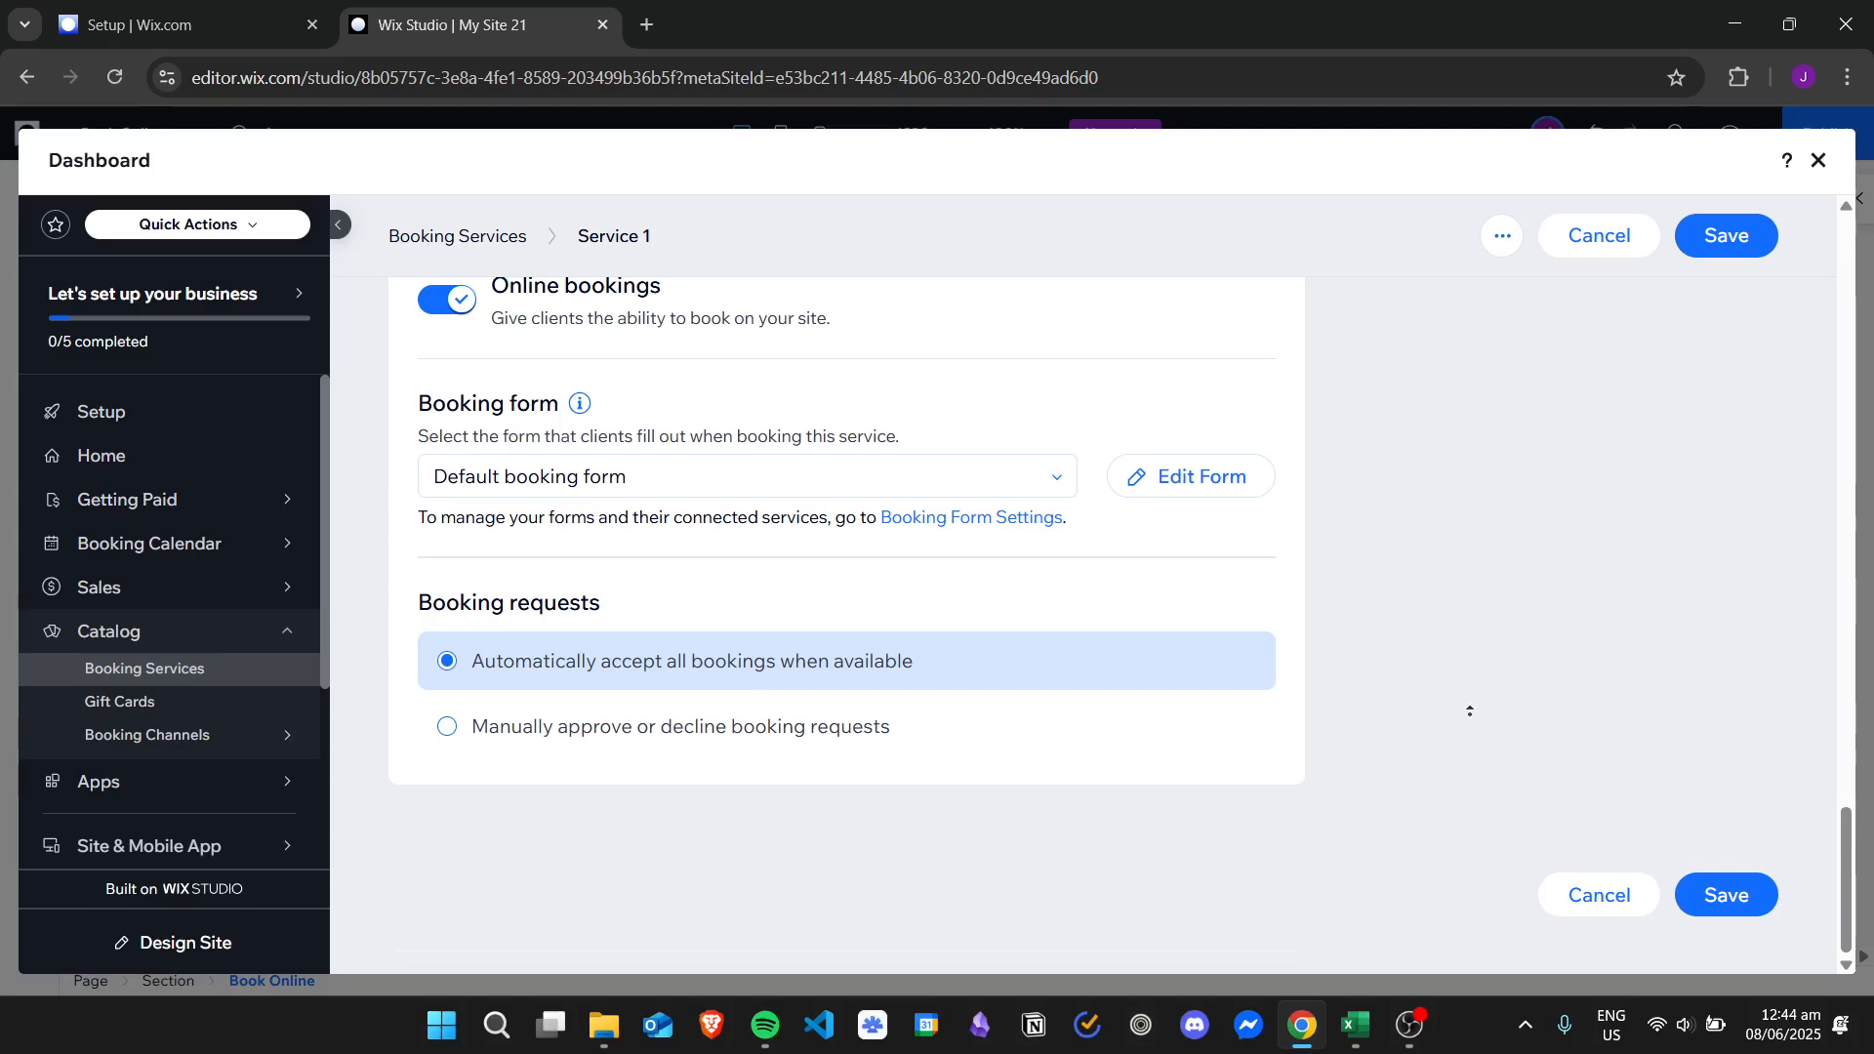
{"action": "scroll", "coordinate": [1469, 711], "scroll_direction": "up", "scroll_amount": 20}
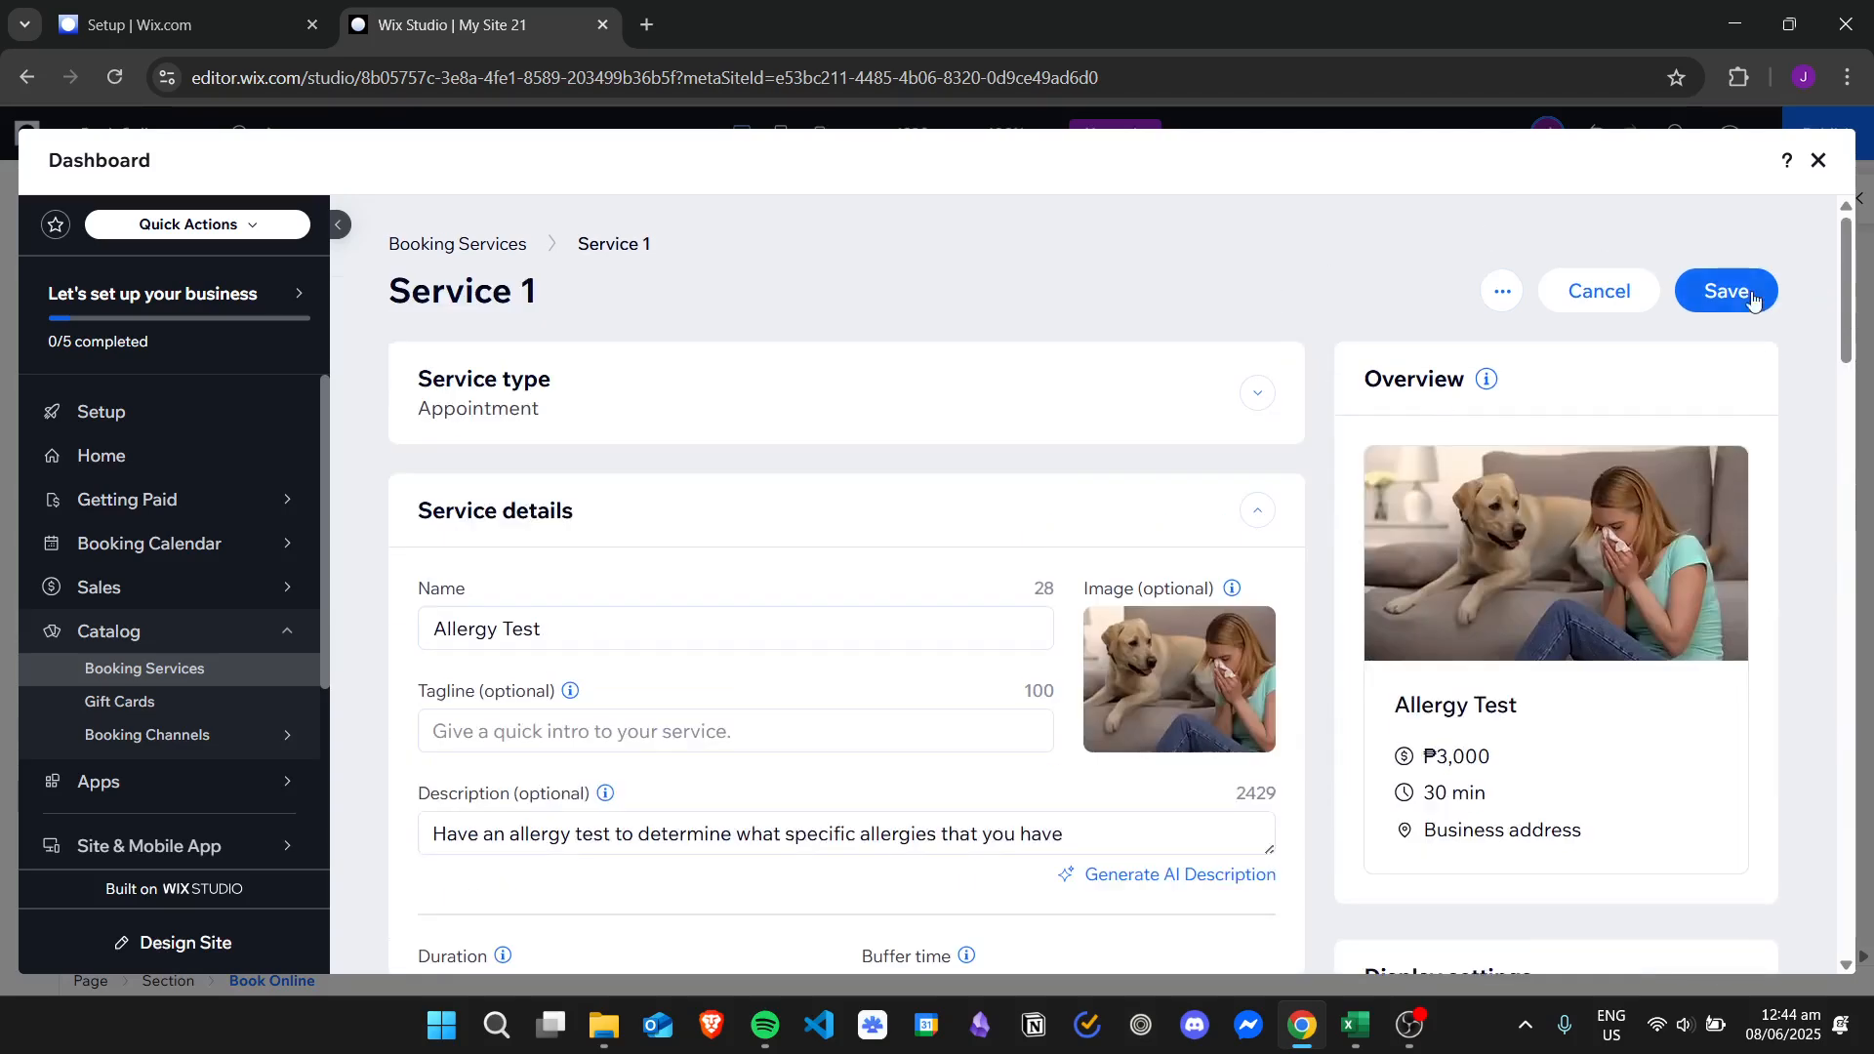
{"action": "left_click", "coordinate": [1752, 297]}
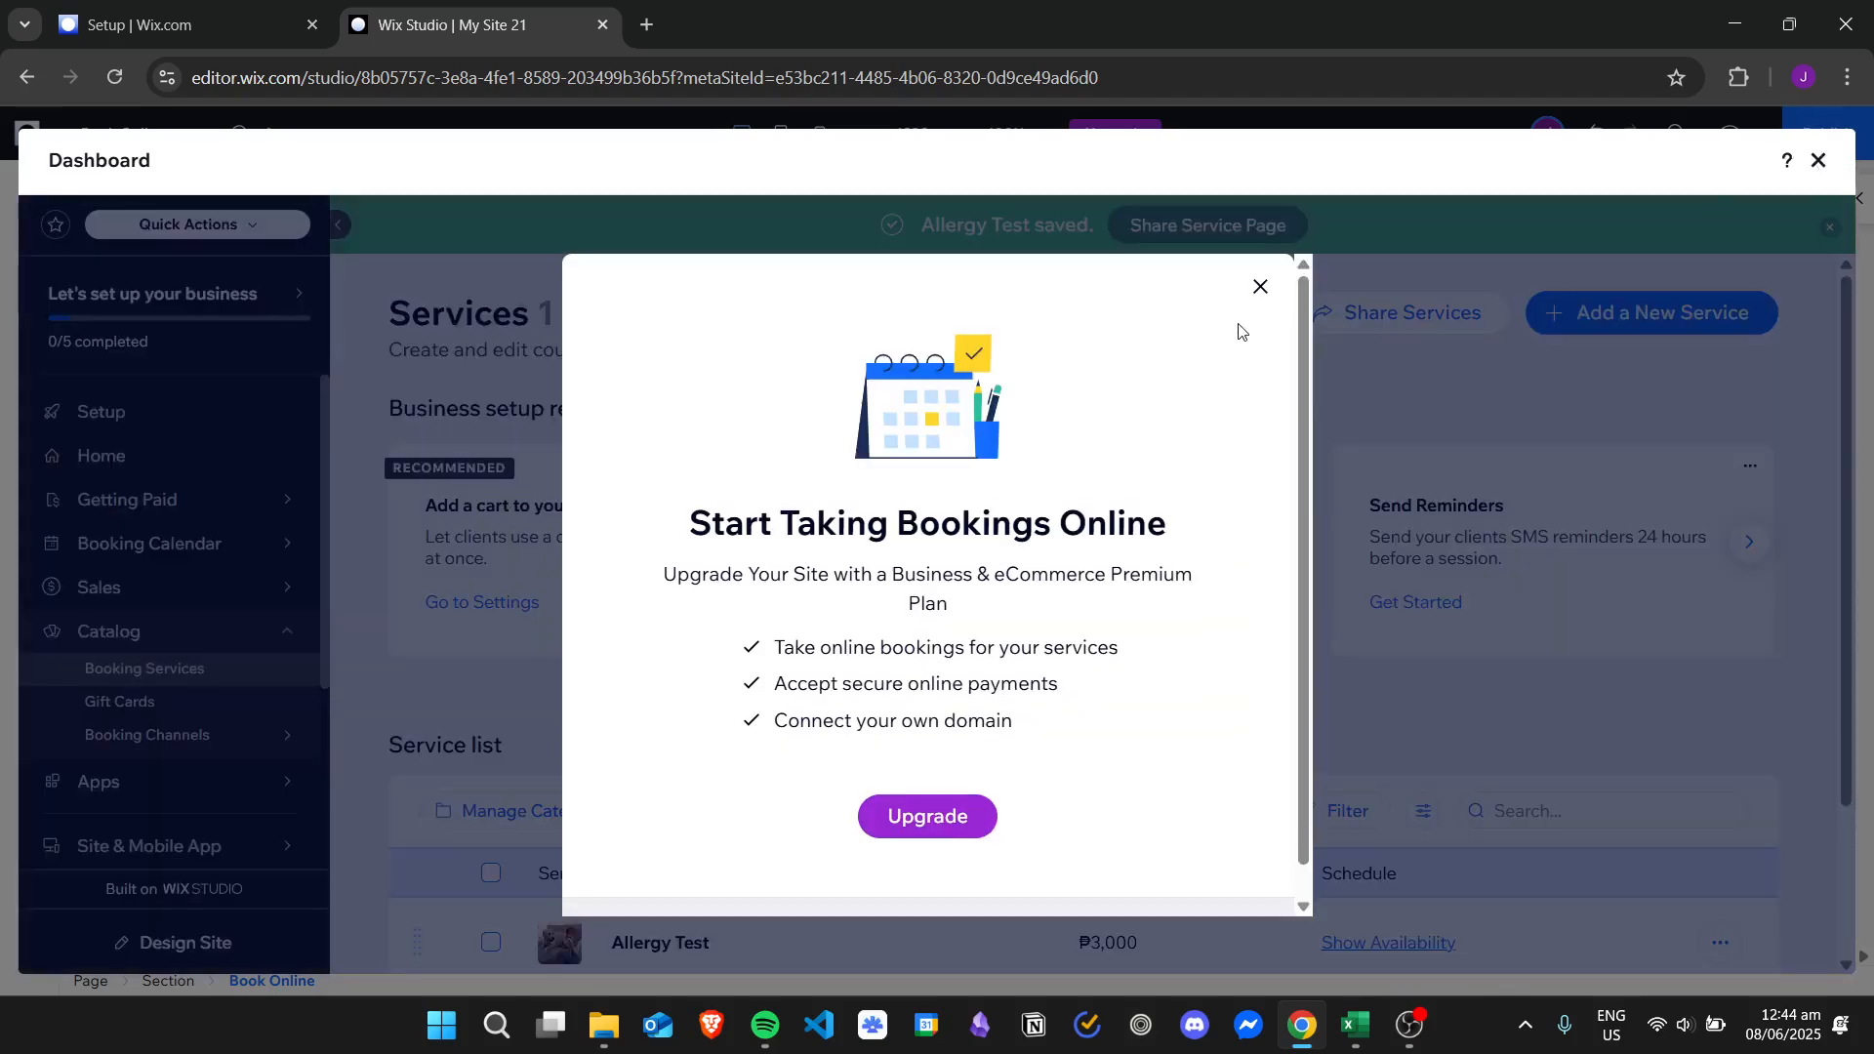
{"action": "left_click", "coordinate": [1259, 287]}
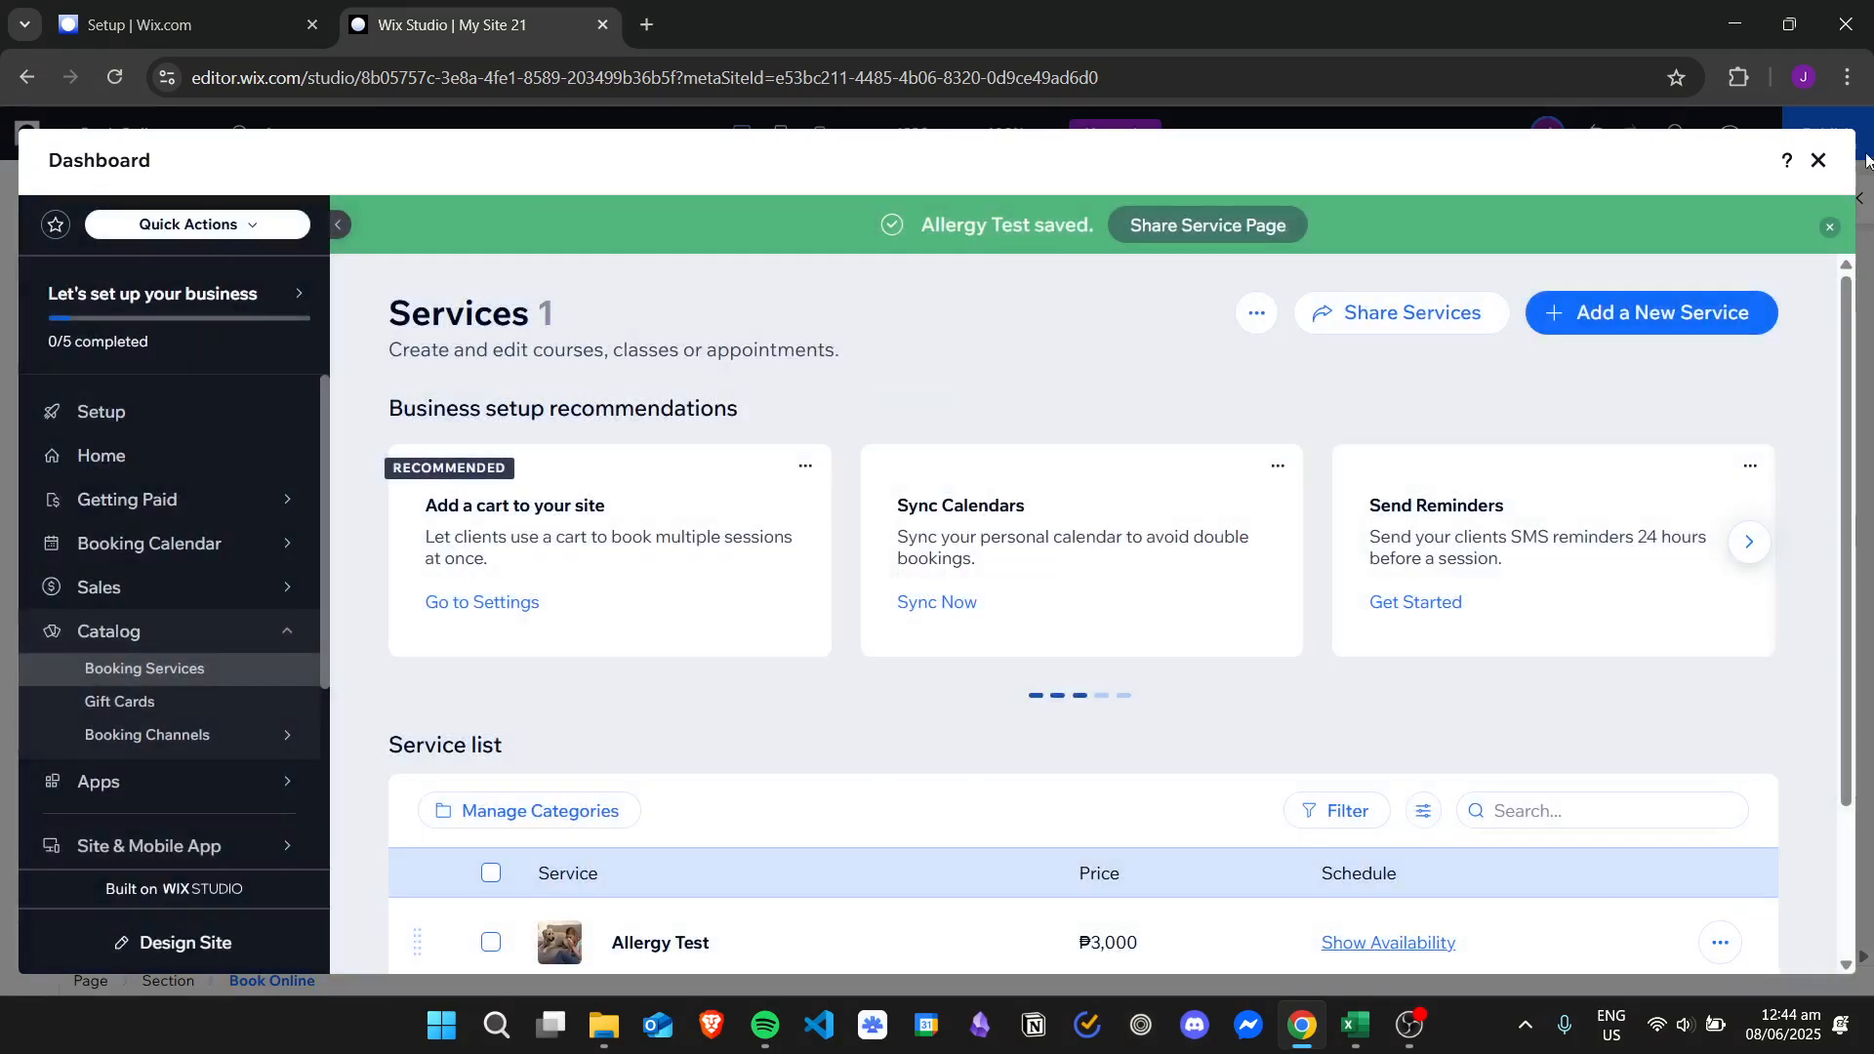
{"action": "left_click", "coordinate": [1817, 162]}
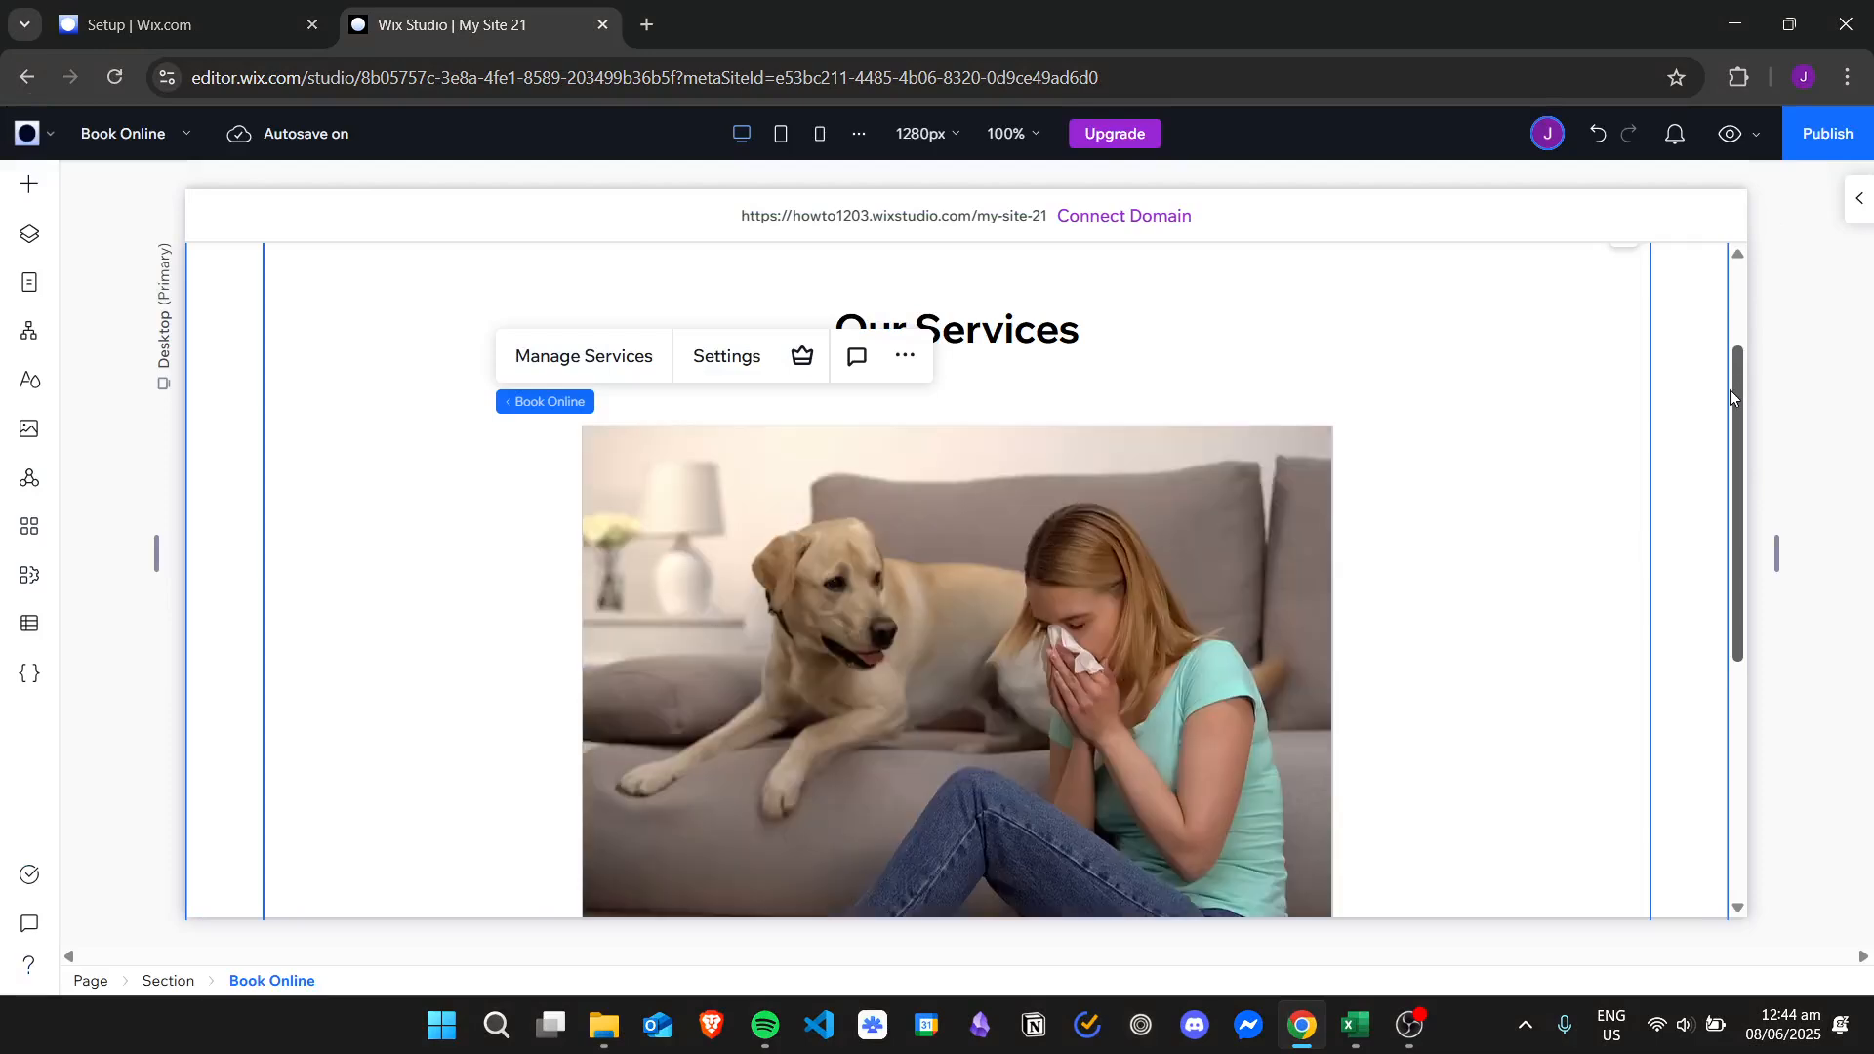
Step: Review the Allergy Test card on the page and examine the Book Online widget's management, services, display, layout and text settings
{"action": "left_click_drag", "start_coordinate": [1734, 390], "coordinate": [1744, 607]}
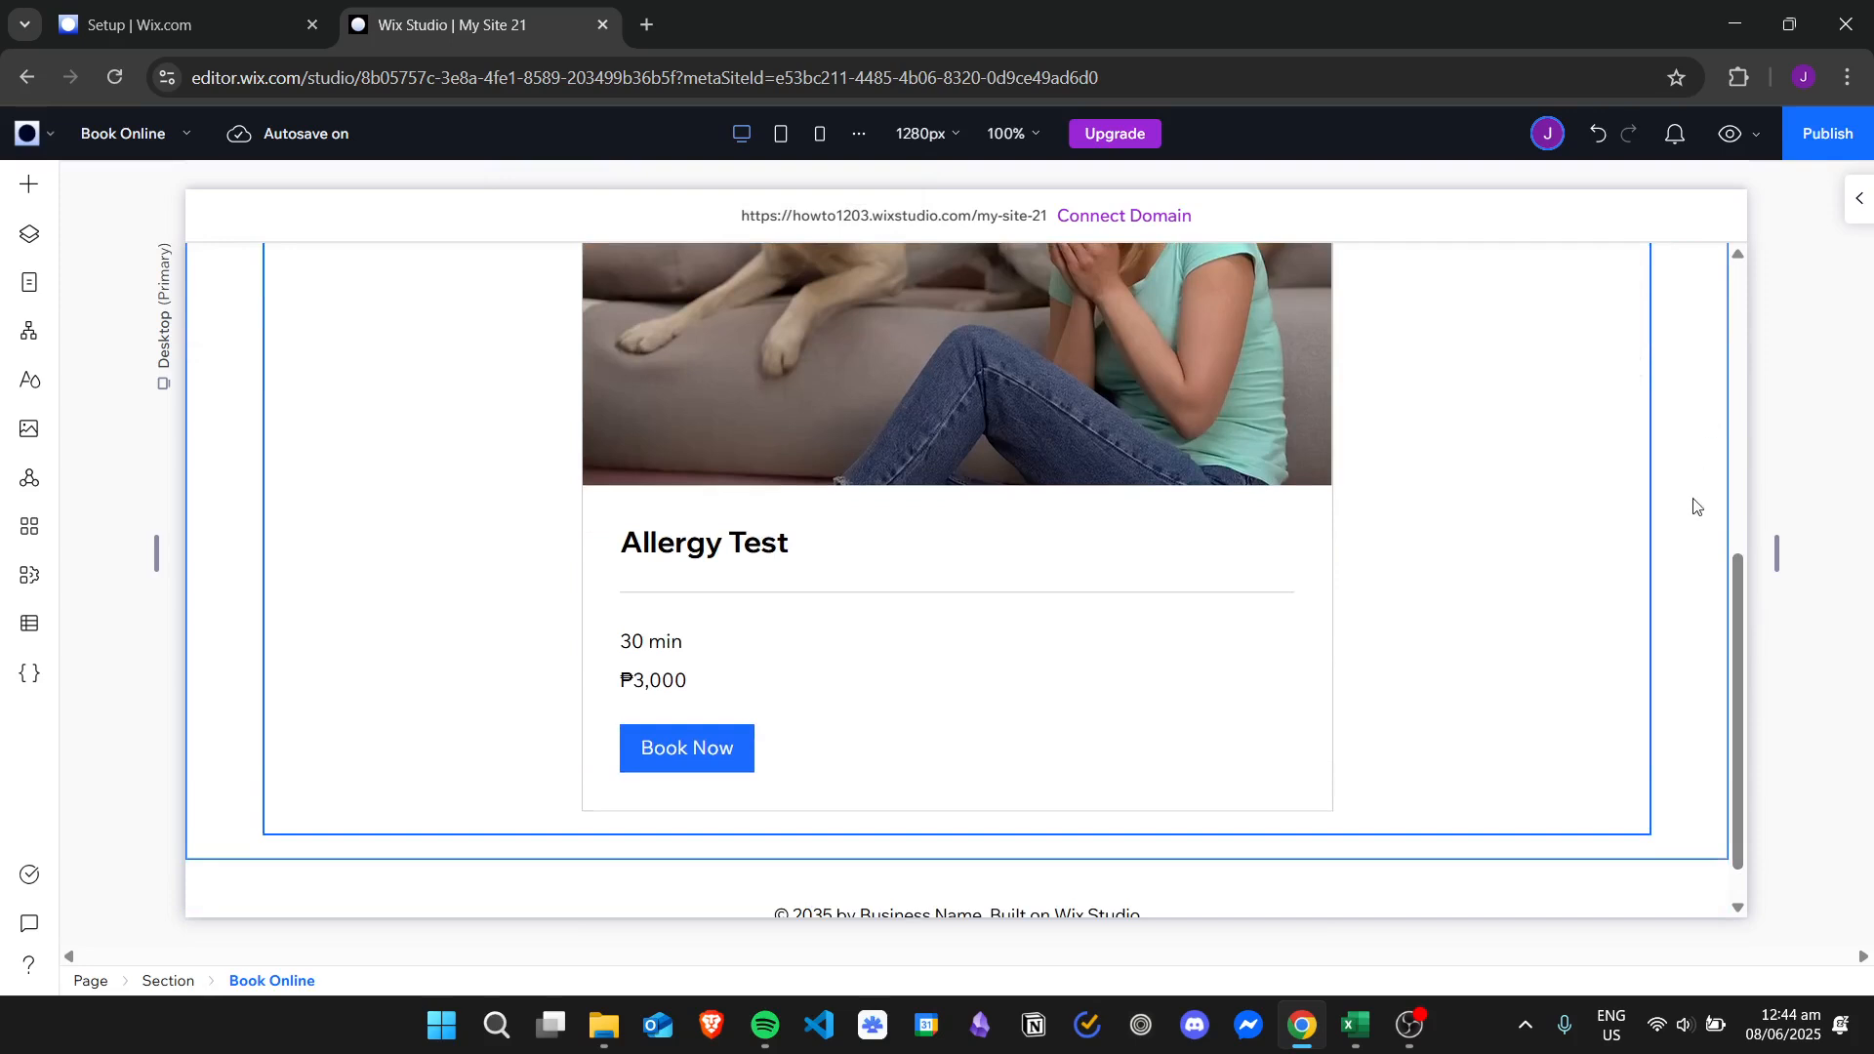
{"action": "left_click_drag", "start_coordinate": [1737, 583], "coordinate": [1726, 410]}
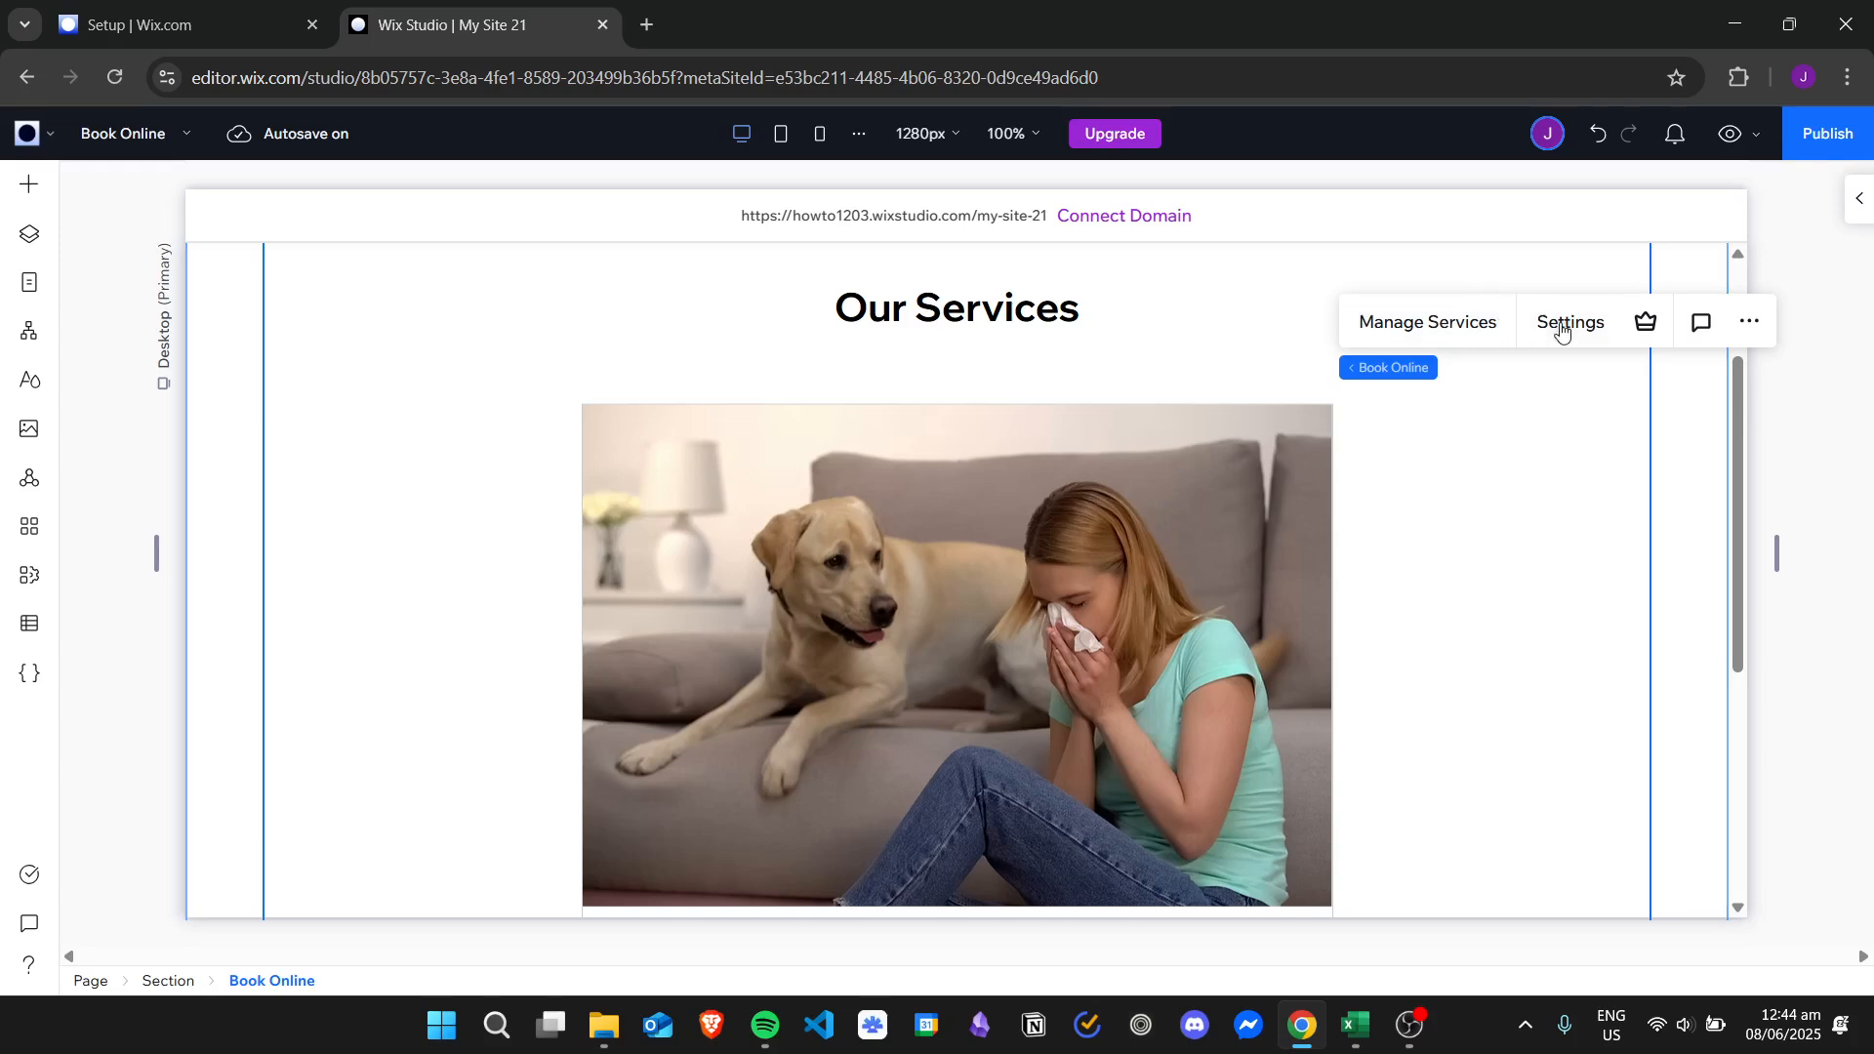
{"action": "left_click", "coordinate": [1562, 330]}
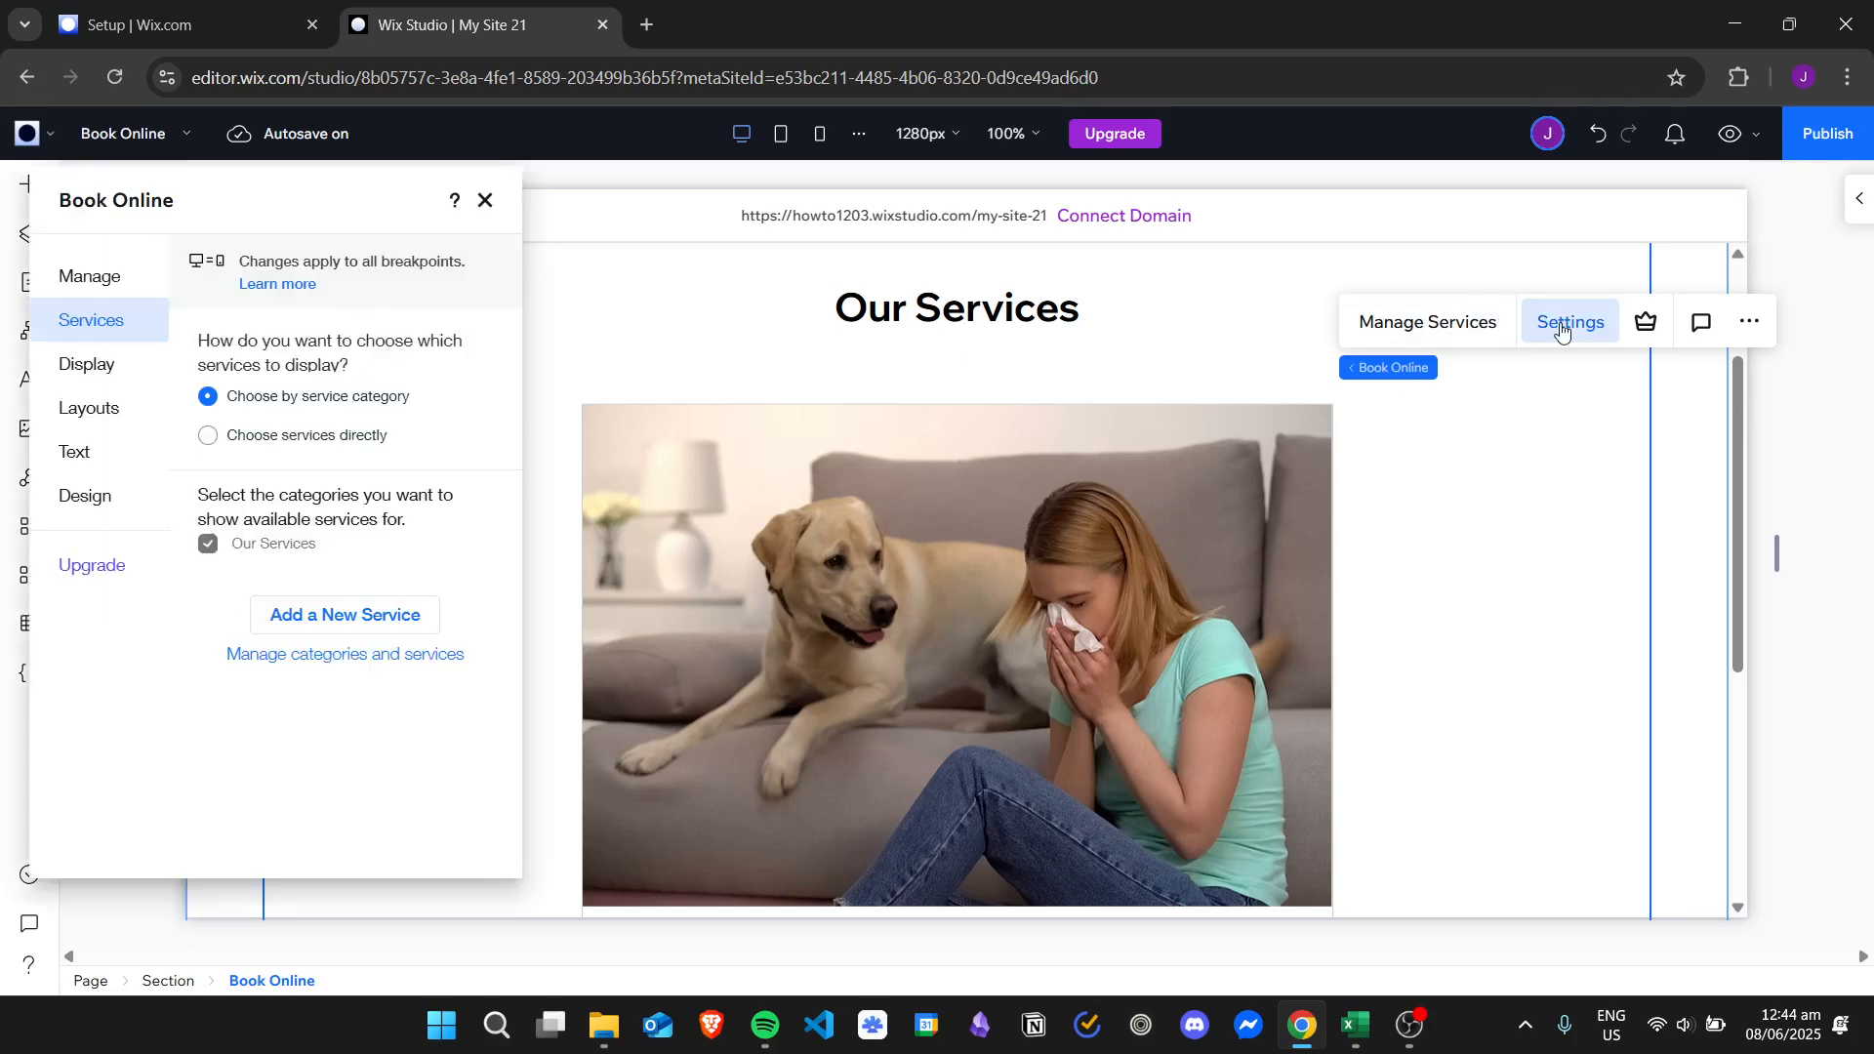
{"action": "left_click", "coordinate": [132, 278]}
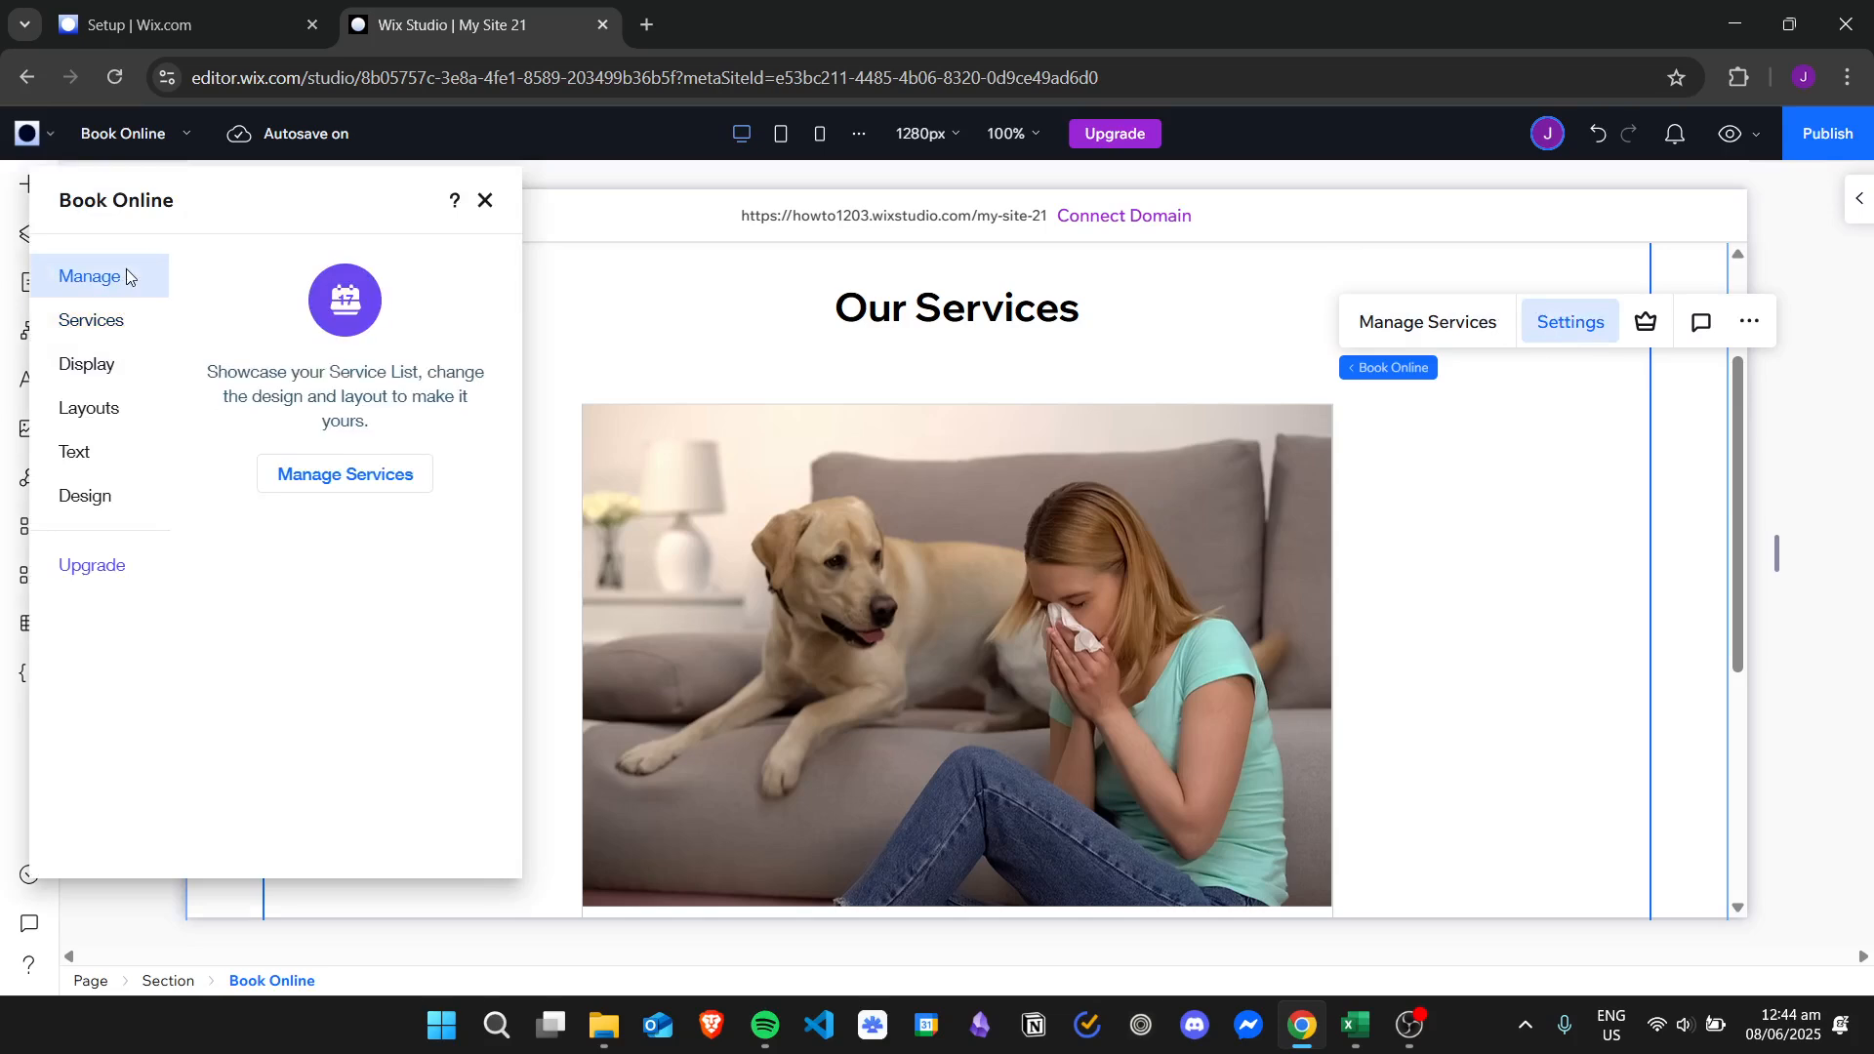
{"action": "left_click", "coordinate": [125, 322]}
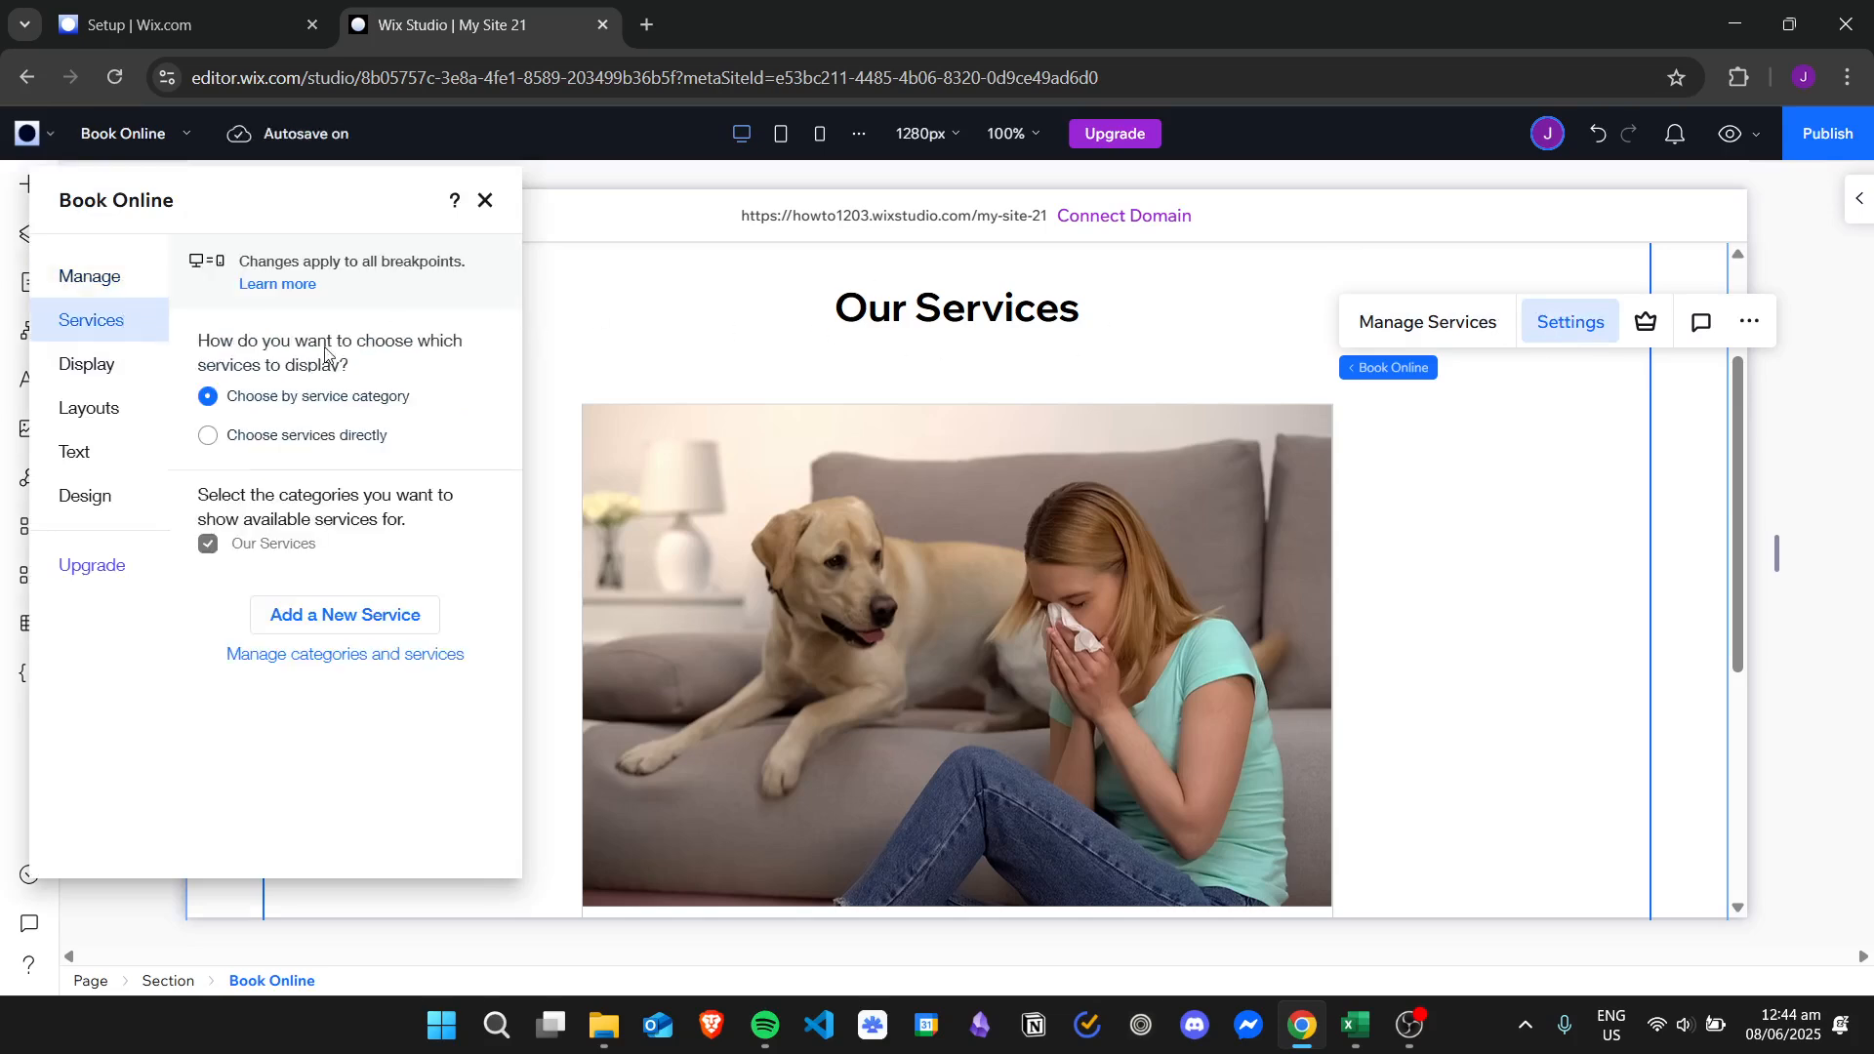
{"action": "left_click", "coordinate": [105, 366]}
{"action": "left_click", "coordinate": [98, 409]}
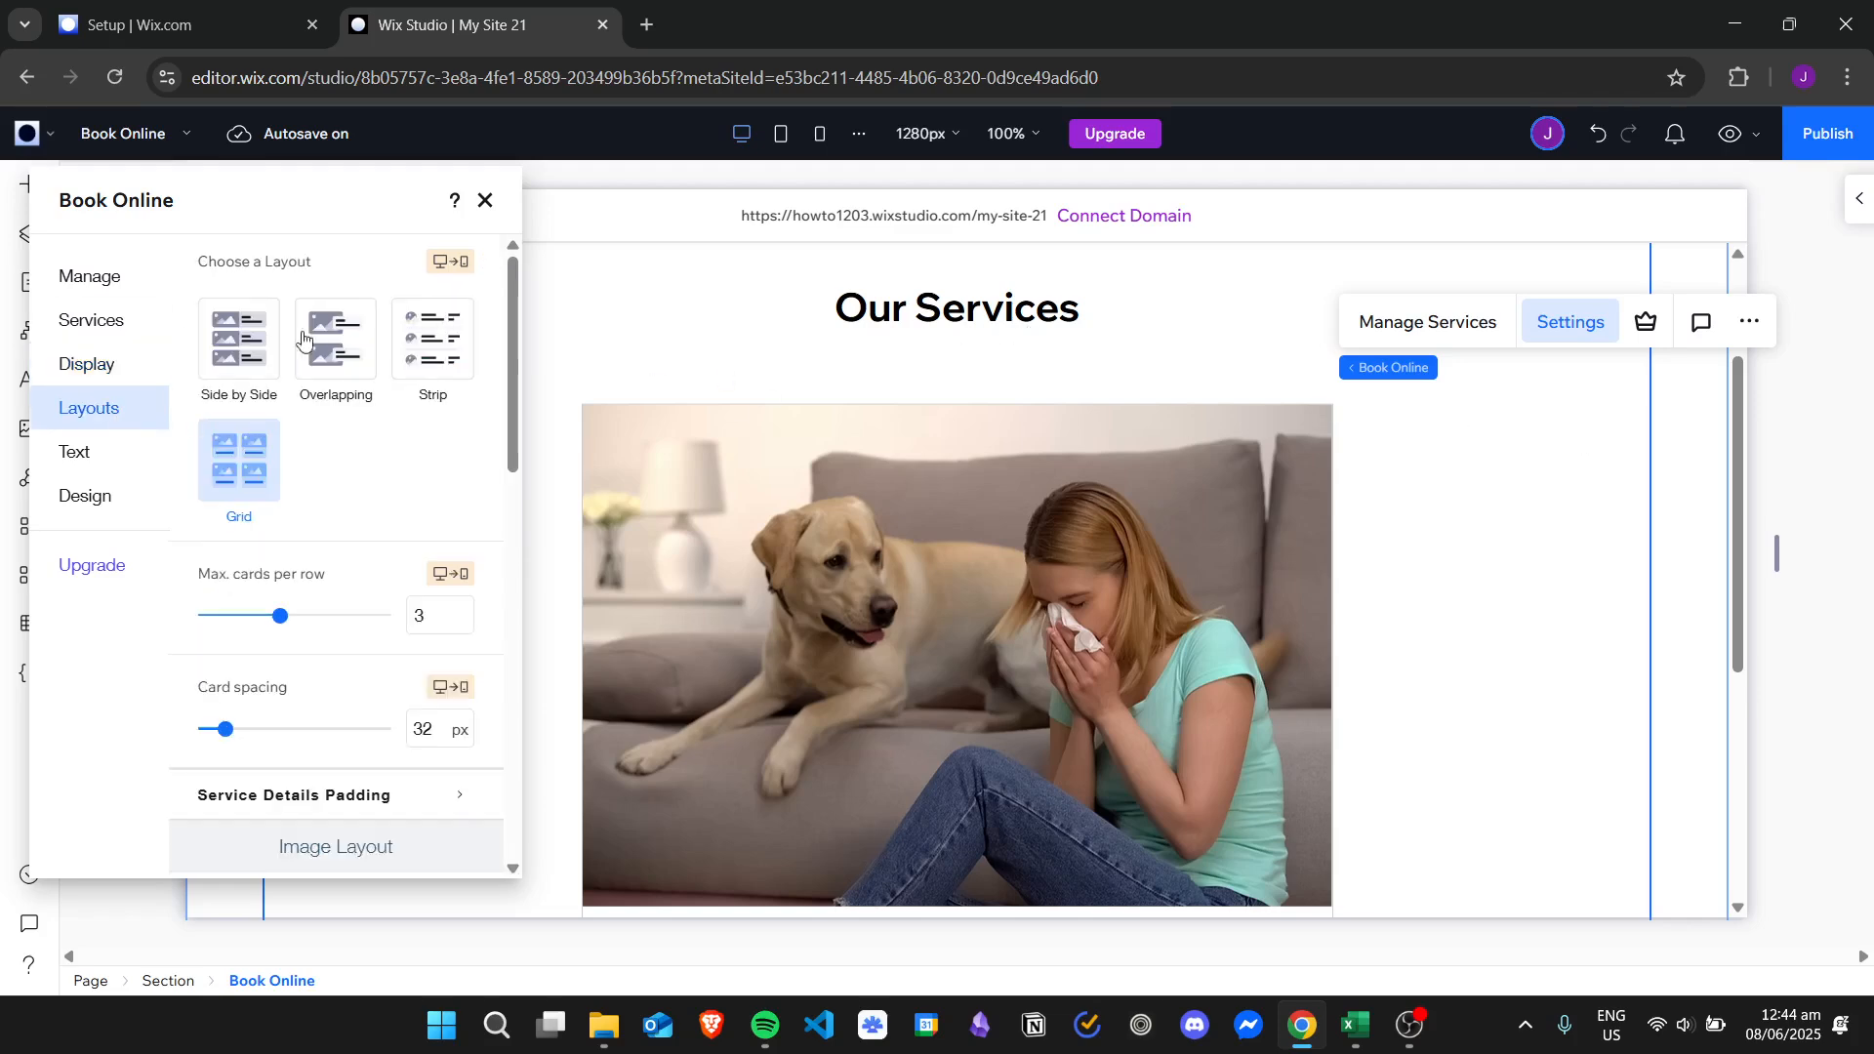
{"action": "left_click", "coordinate": [126, 448]}
{"action": "left_click", "coordinate": [134, 410]}
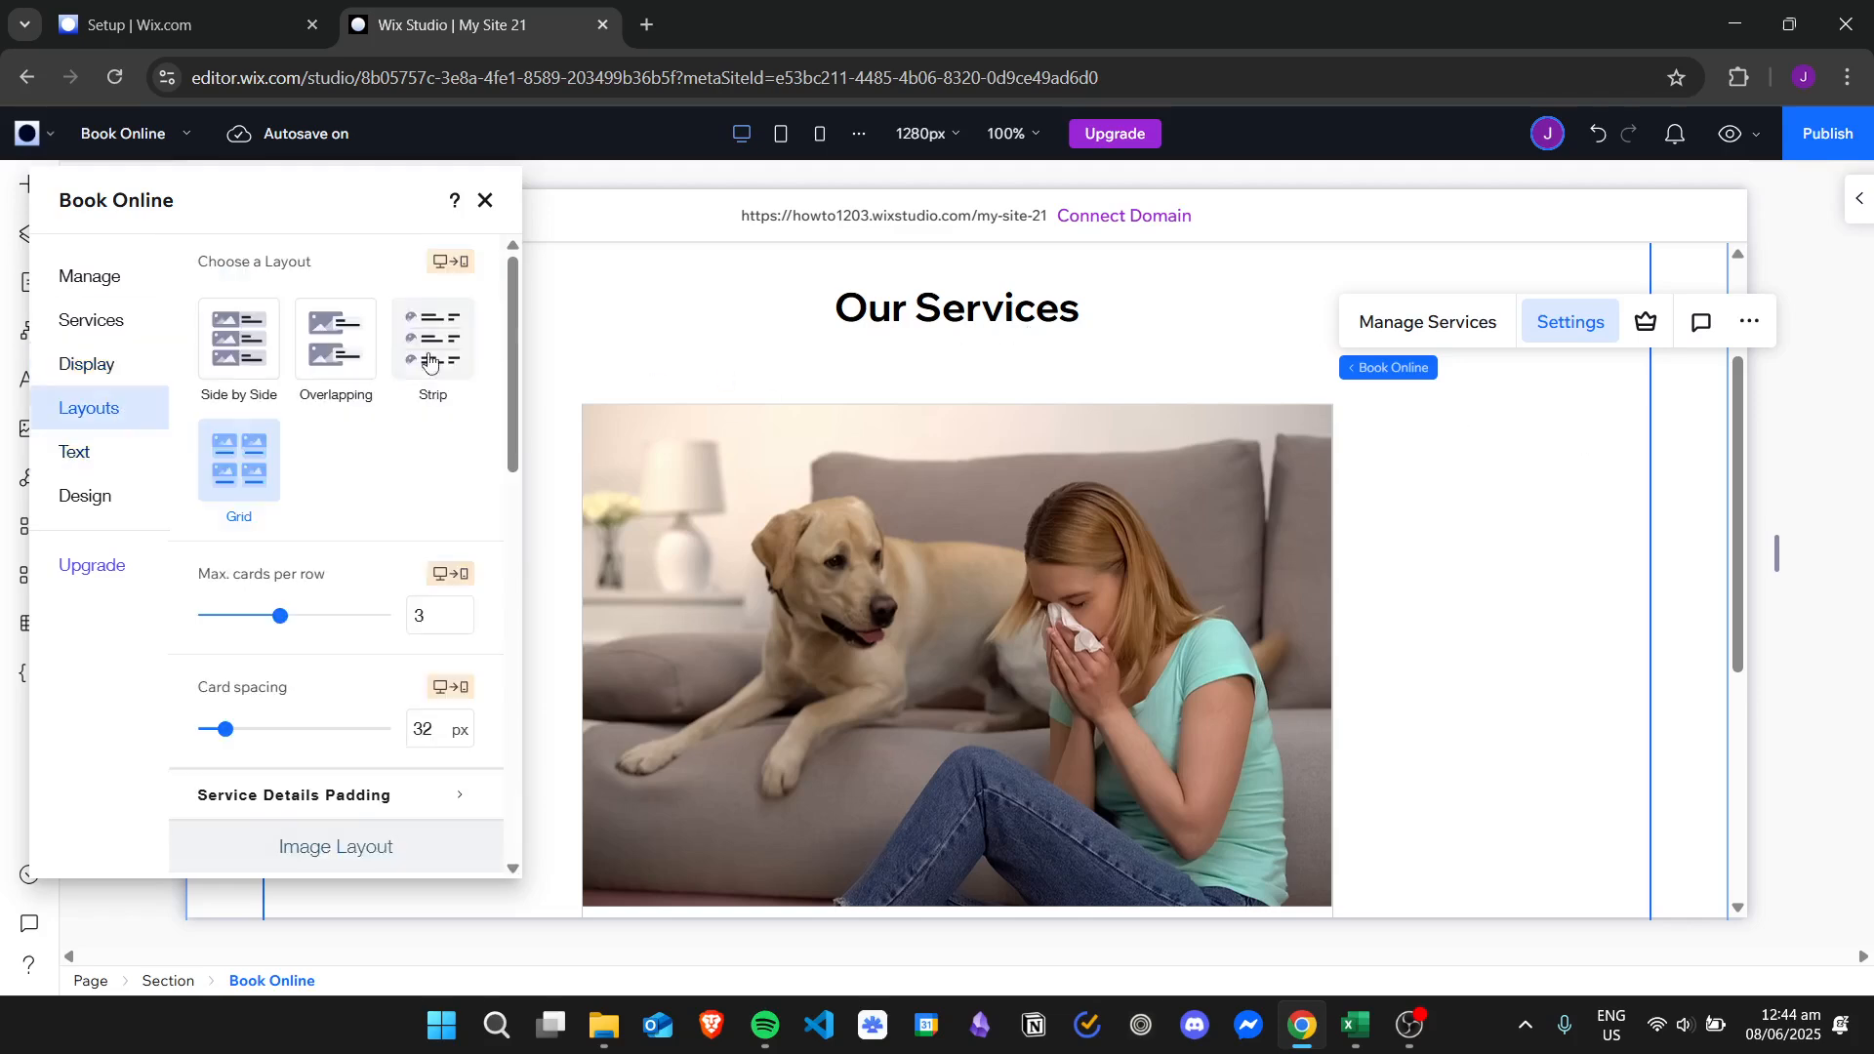
Step: Compare the Side by Side, Overlapping, Strip and Grid layouts for the service list and apply Side by Side
{"action": "left_click", "coordinate": [223, 360]}
{"action": "left_click", "coordinate": [371, 361]}
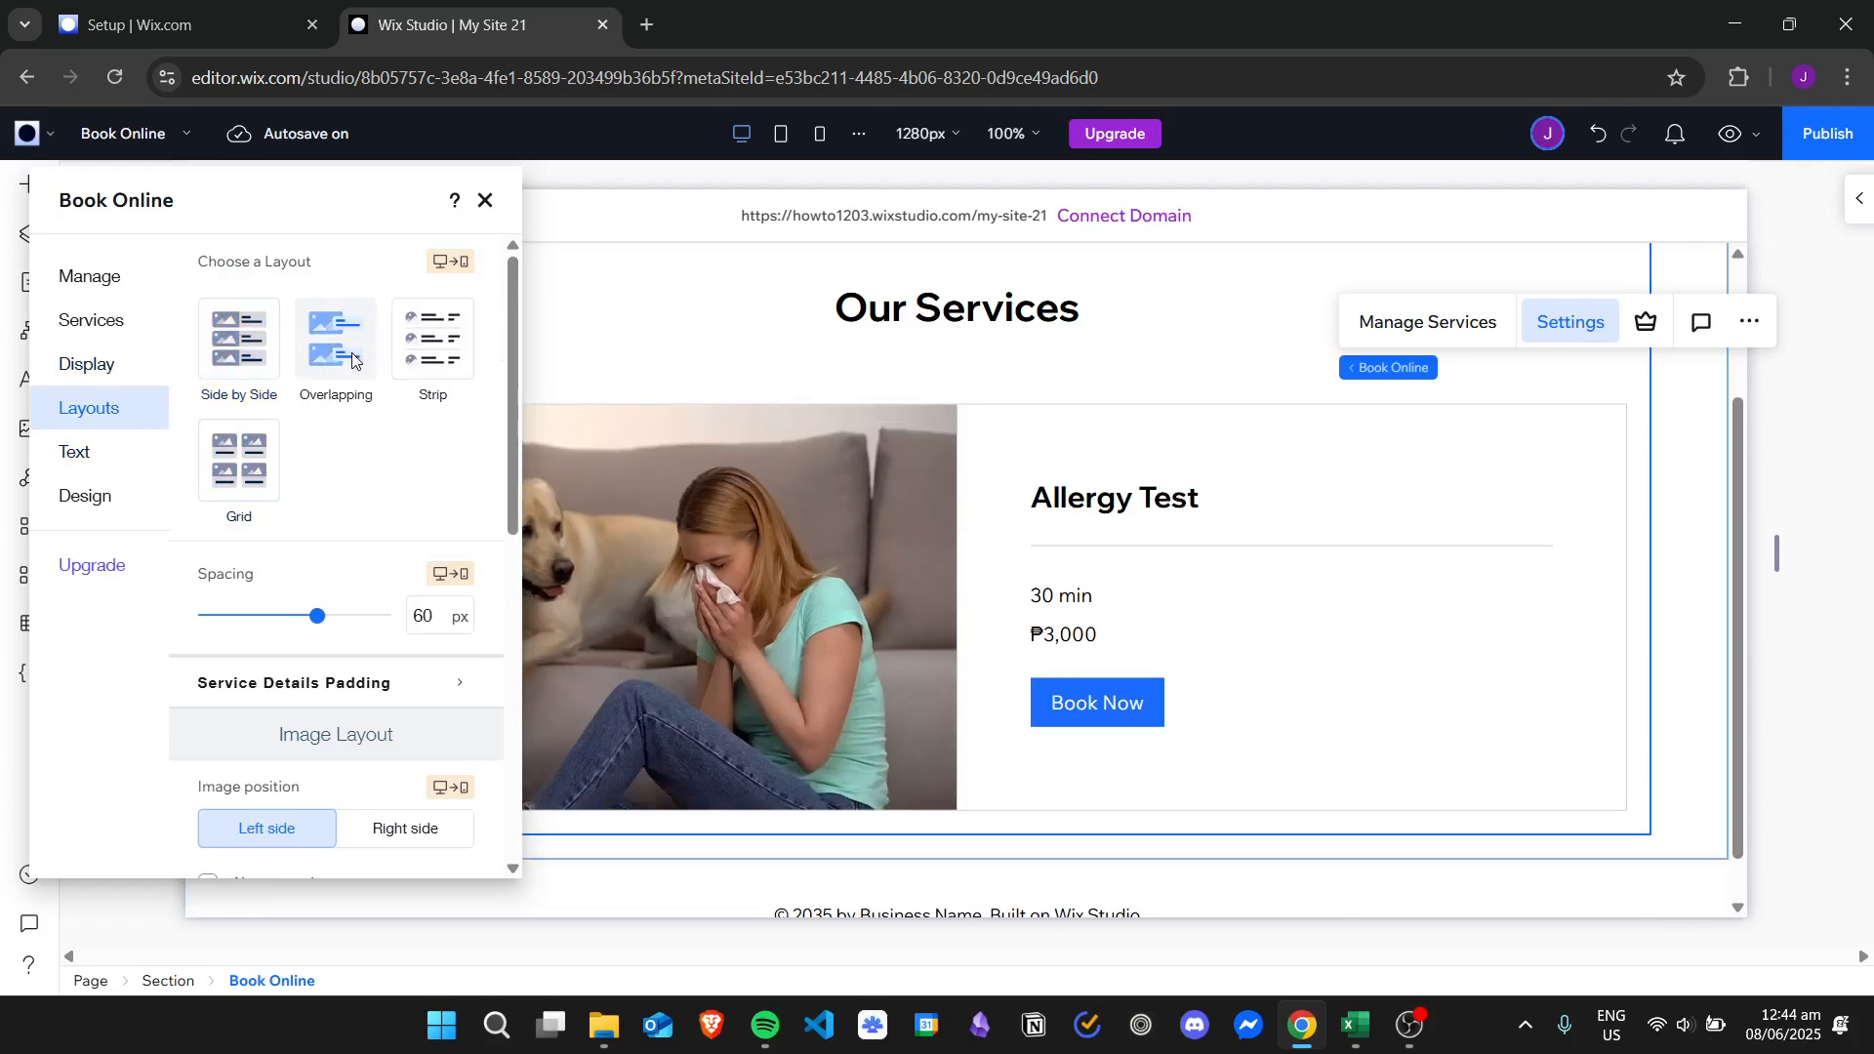
{"action": "left_click", "coordinate": [431, 340]}
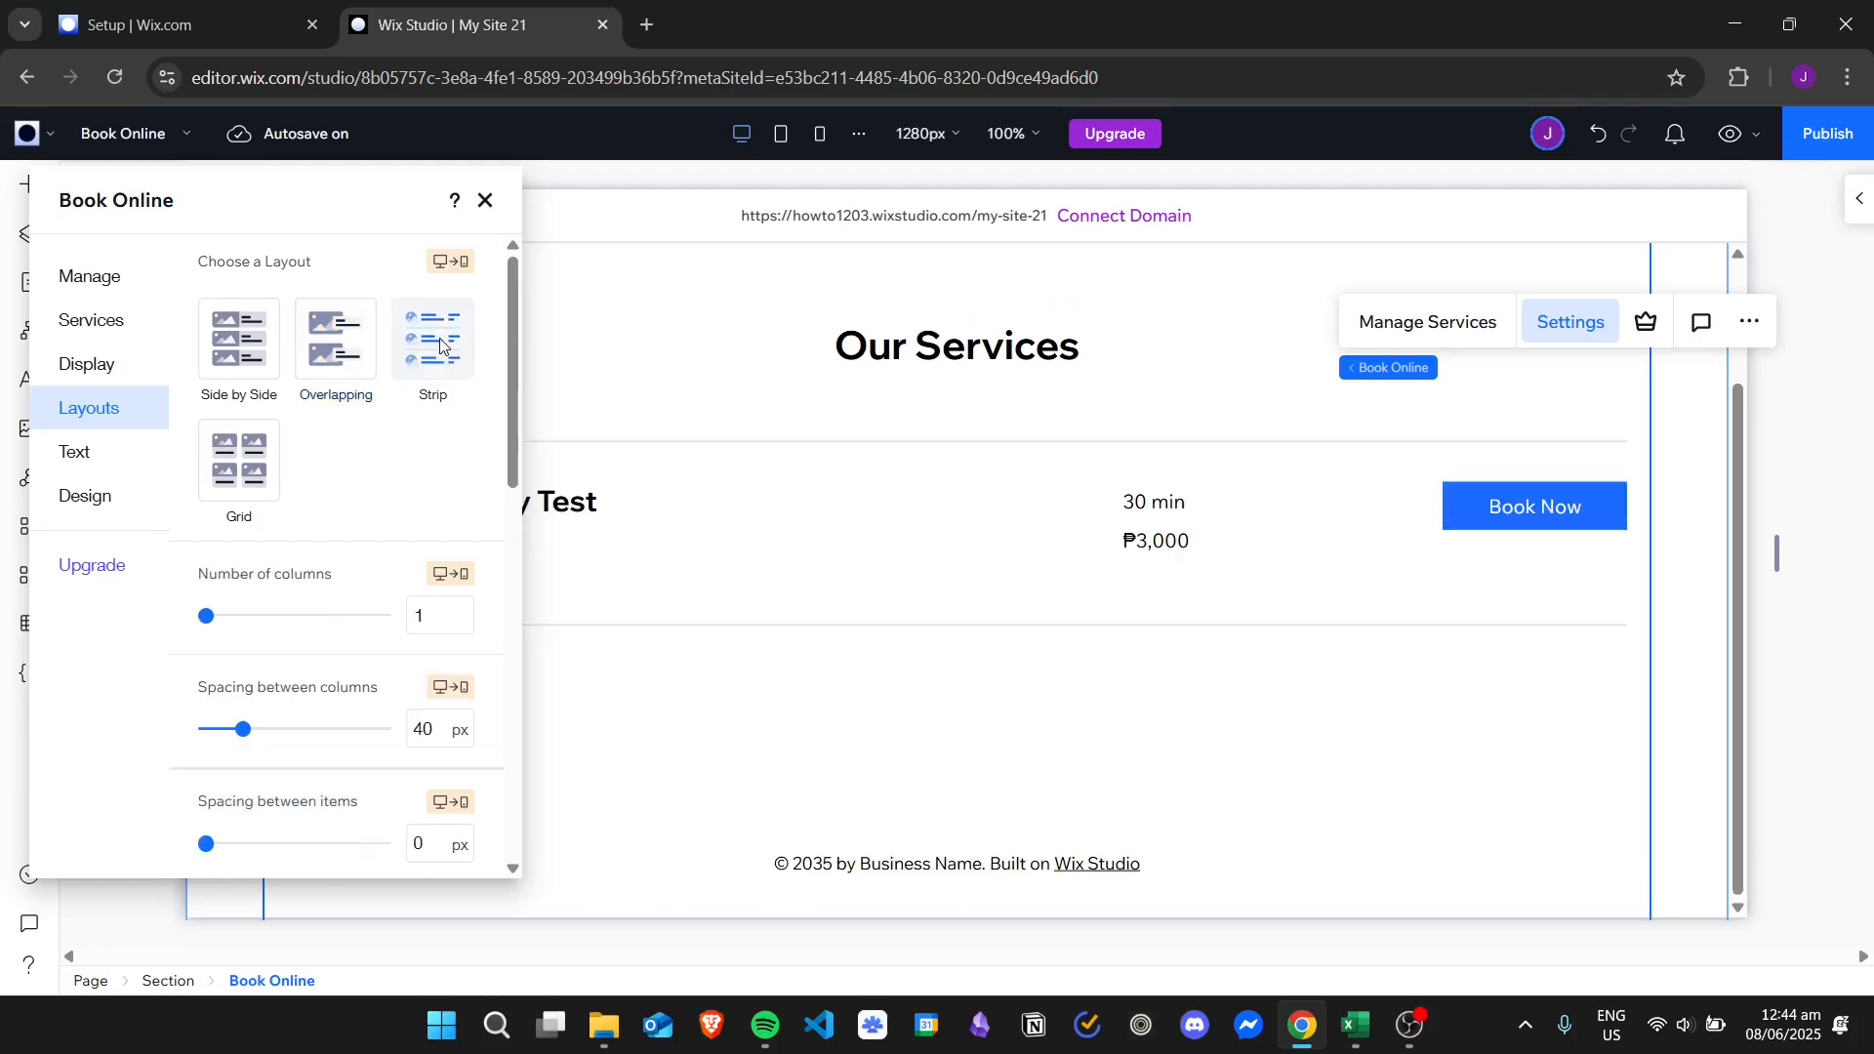
{"action": "left_click", "coordinate": [251, 455]}
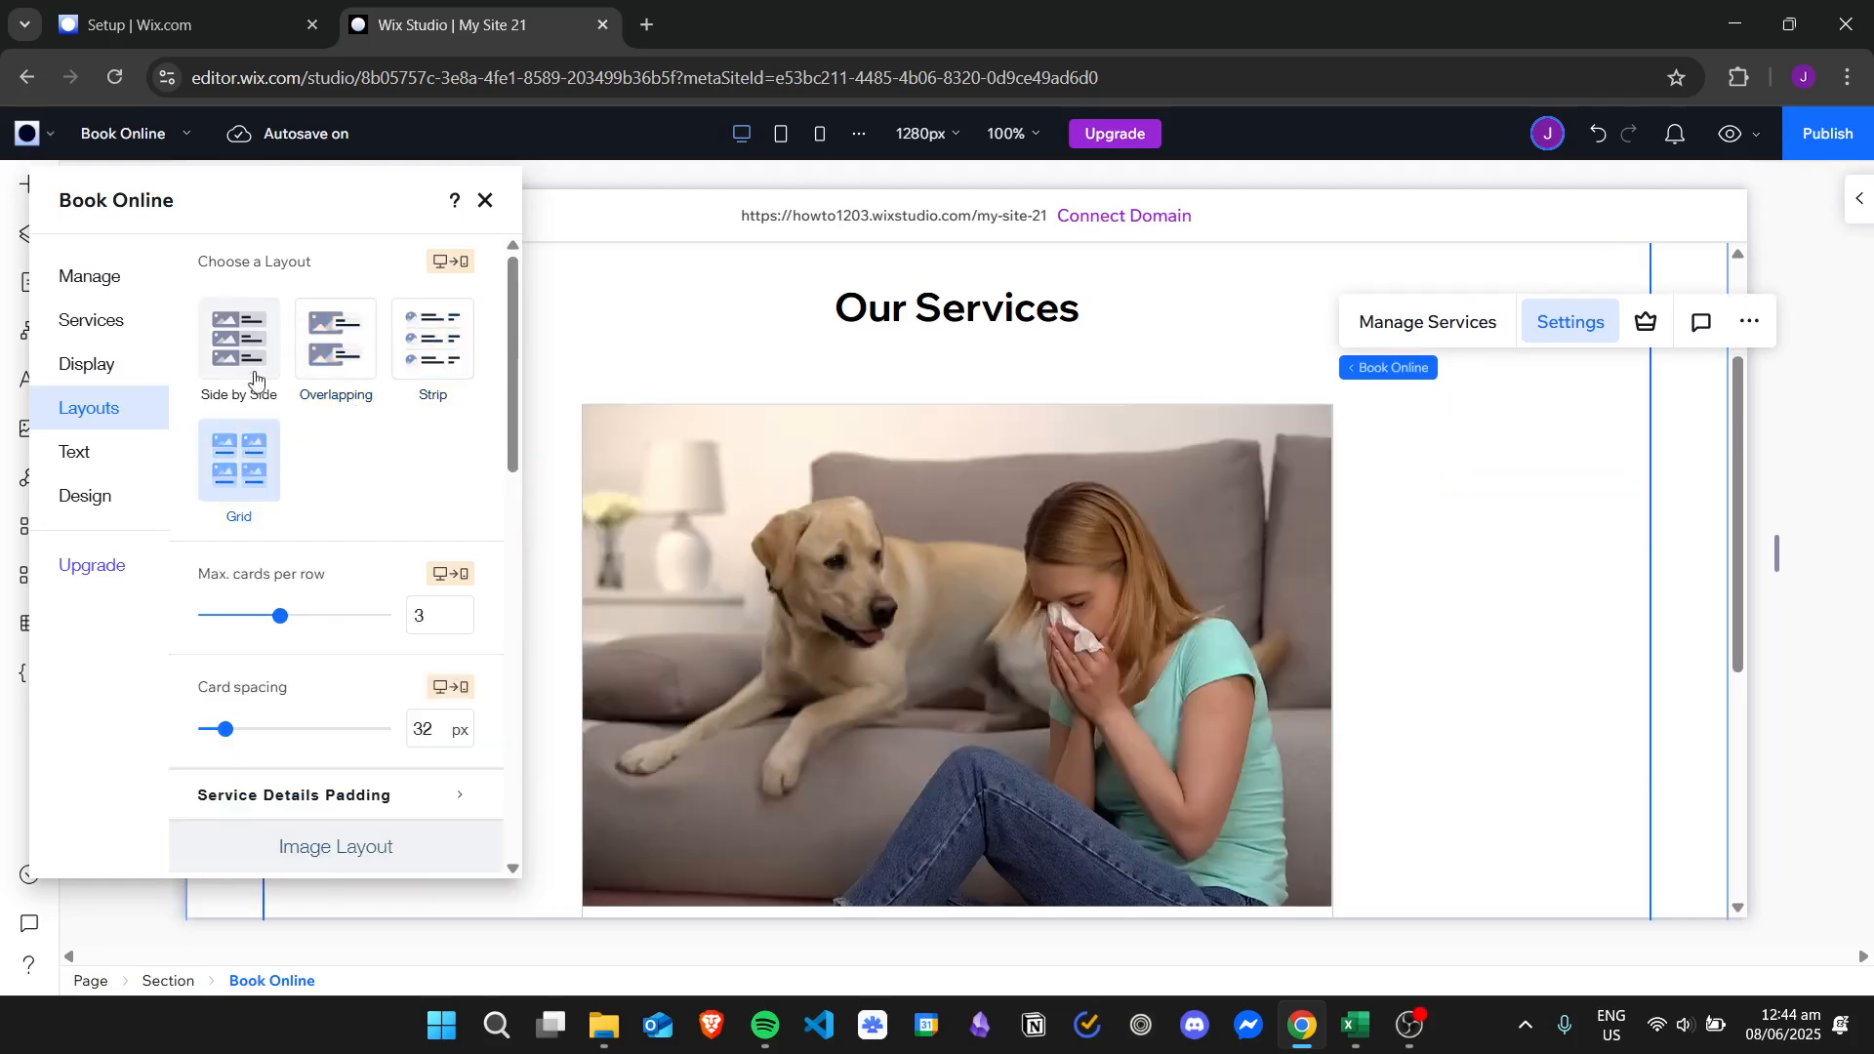
{"action": "left_click", "coordinate": [246, 369]}
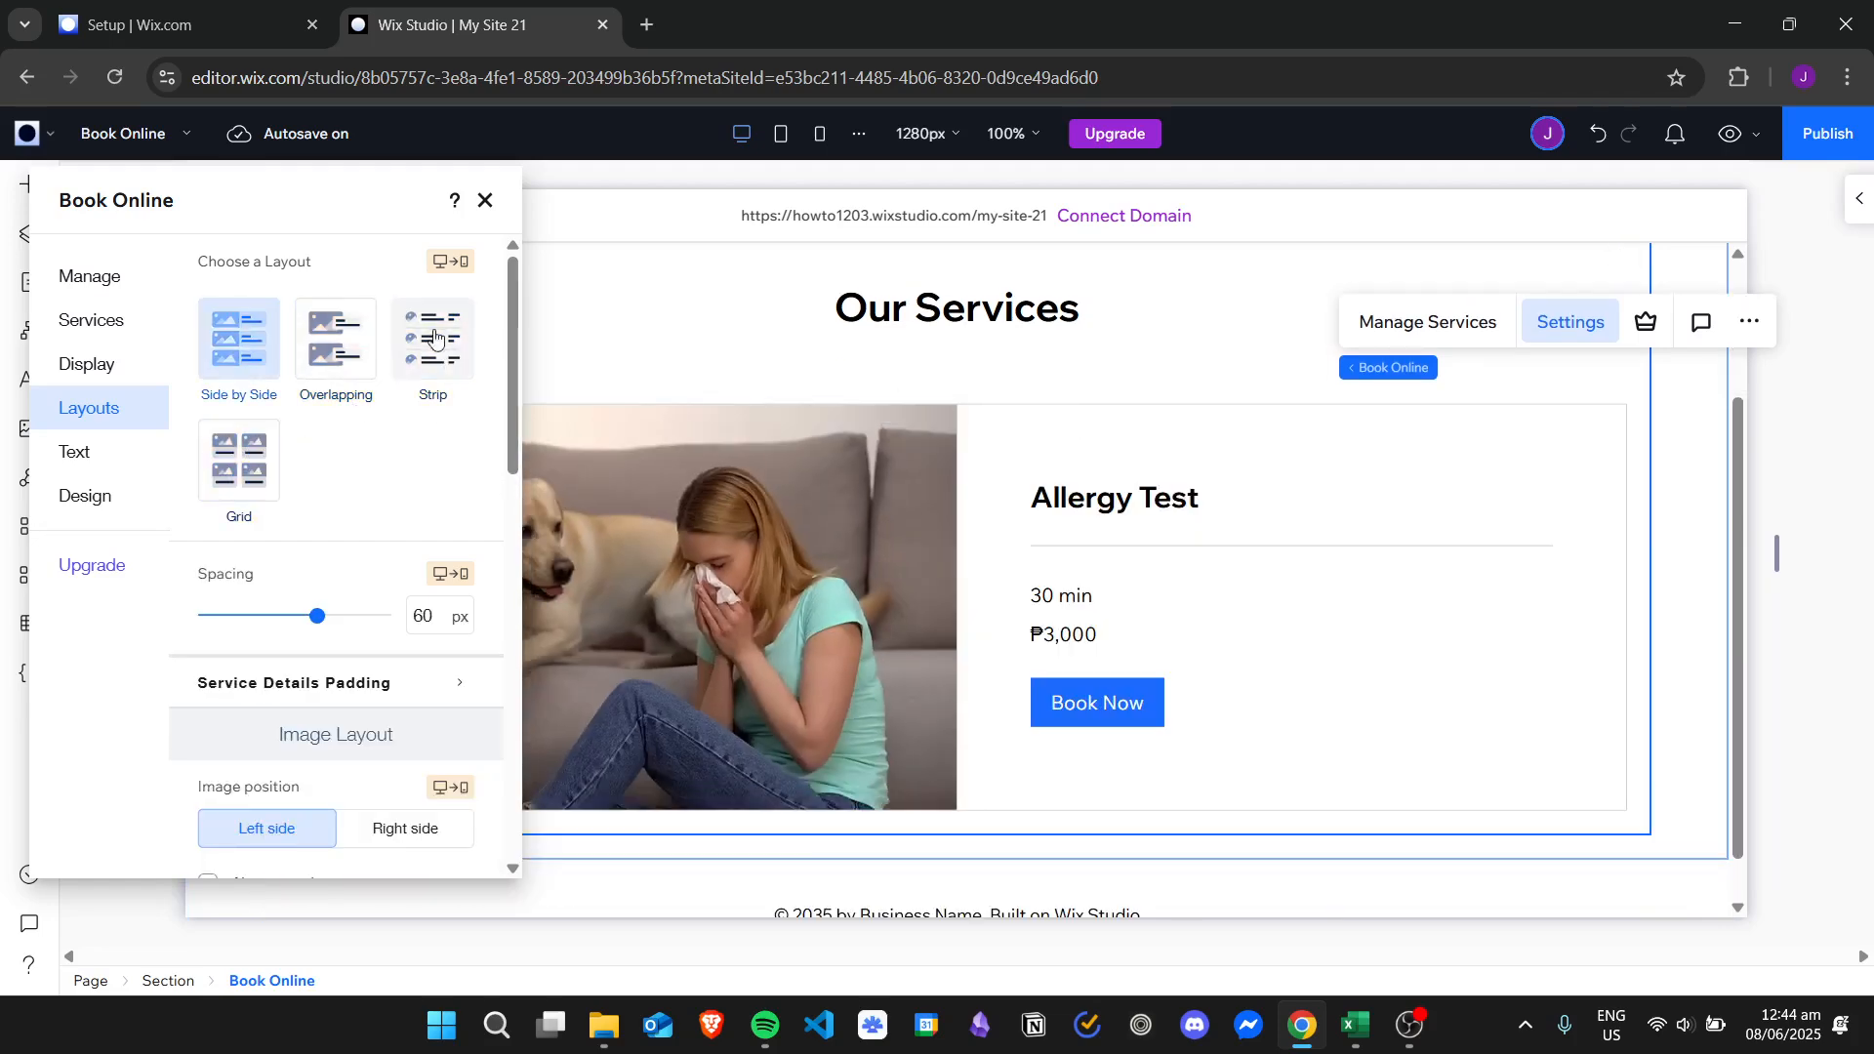
Step: Increase the spacing of the Side by Side service layout to 77 px
{"action": "scroll", "coordinate": [517, 349], "scroll_direction": "down", "scroll_amount": 1}
{"action": "scroll", "coordinate": [517, 349], "scroll_direction": "down", "scroll_amount": 2}
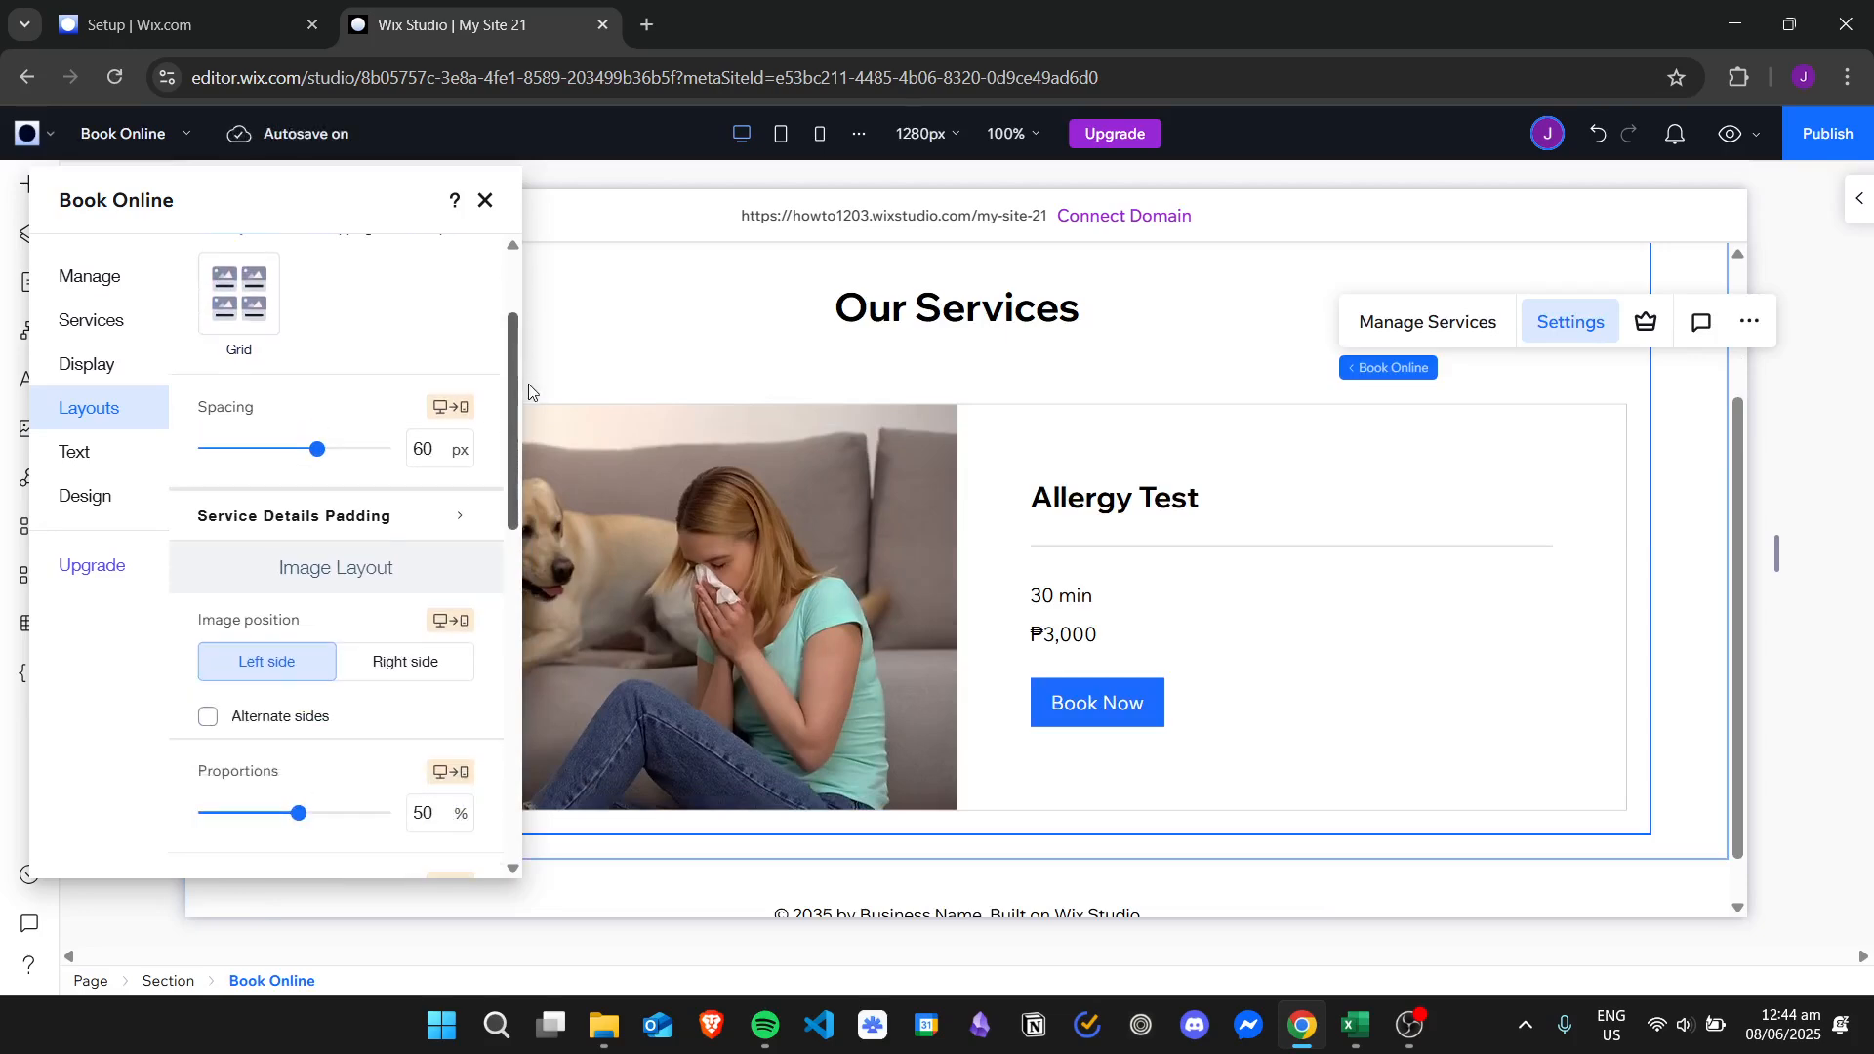
{"action": "left_click", "coordinate": [314, 451]}
{"action": "scroll", "coordinate": [468, 452], "scroll_direction": "down", "scroll_amount": 3}
Step: Examine the Book Online widget's text labels, display, layout and design options, and close its settings
{"action": "left_click", "coordinate": [70, 451]}
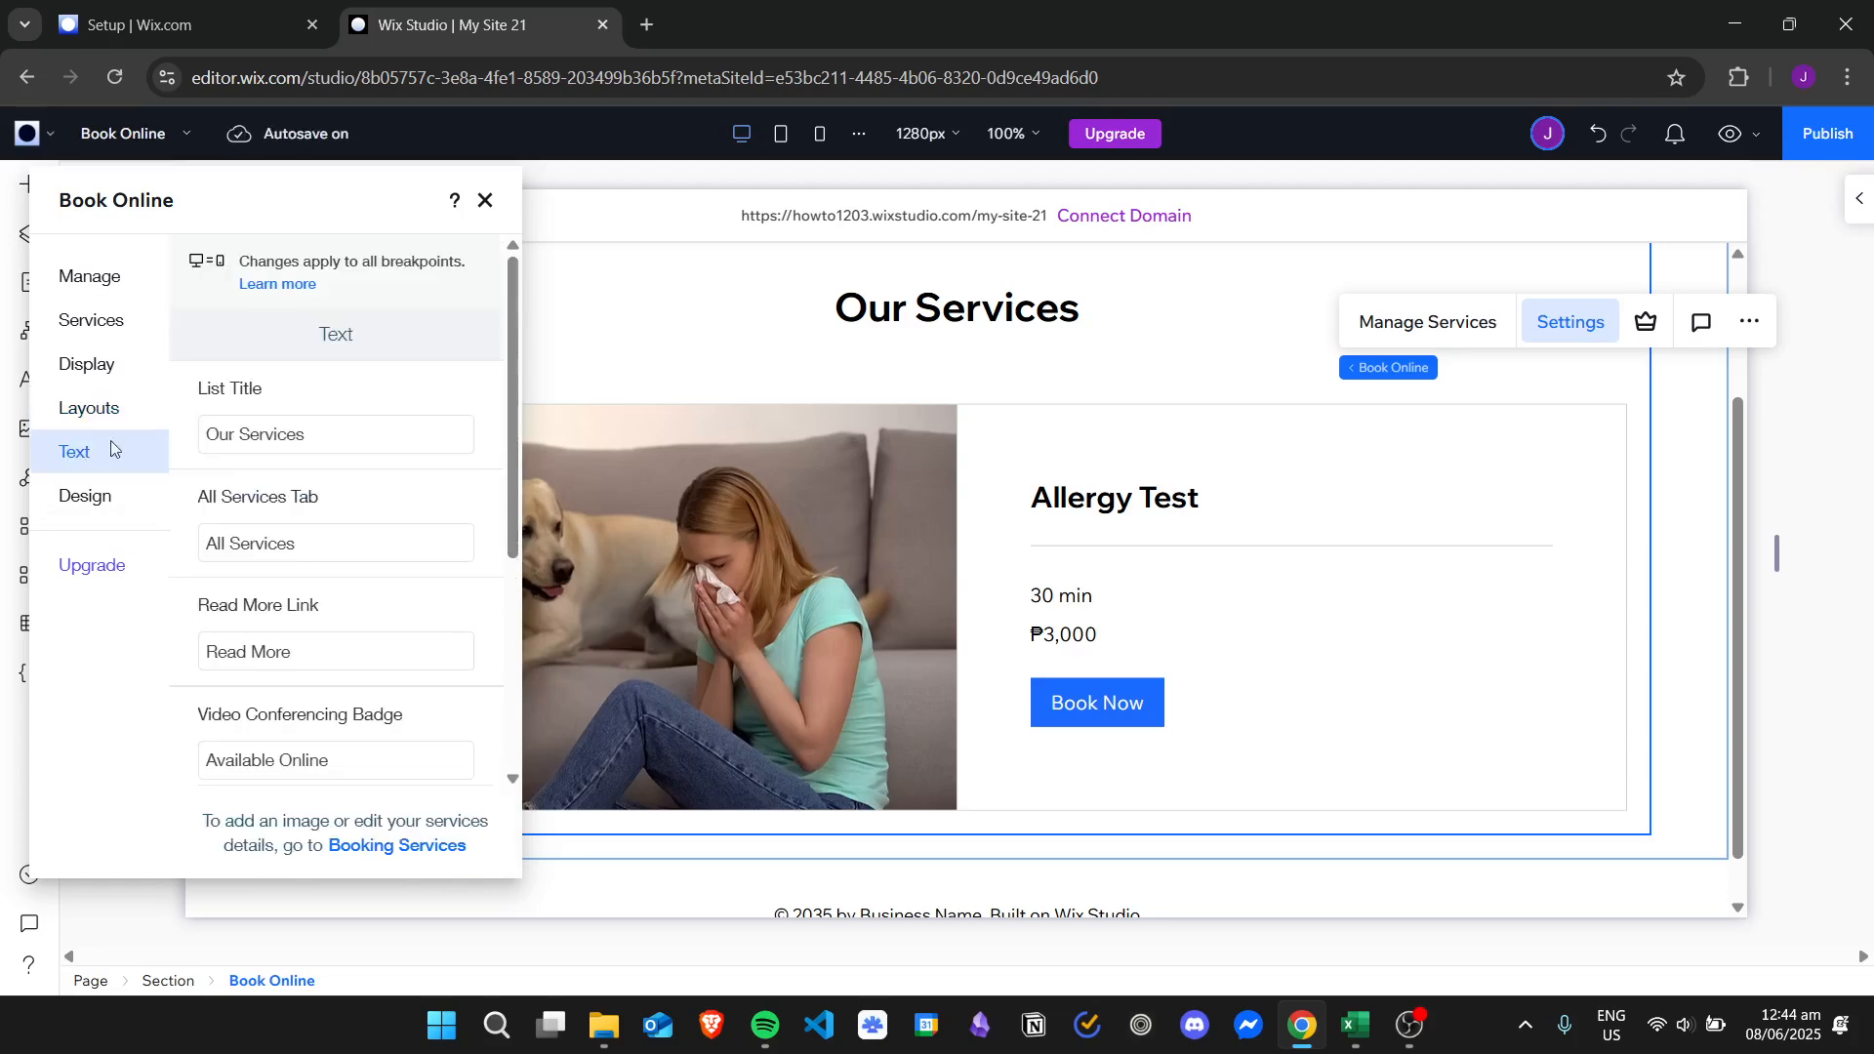
{"action": "left_click", "coordinate": [335, 441]}
{"action": "left_click_drag", "start_coordinate": [512, 377], "coordinate": [520, 605]}
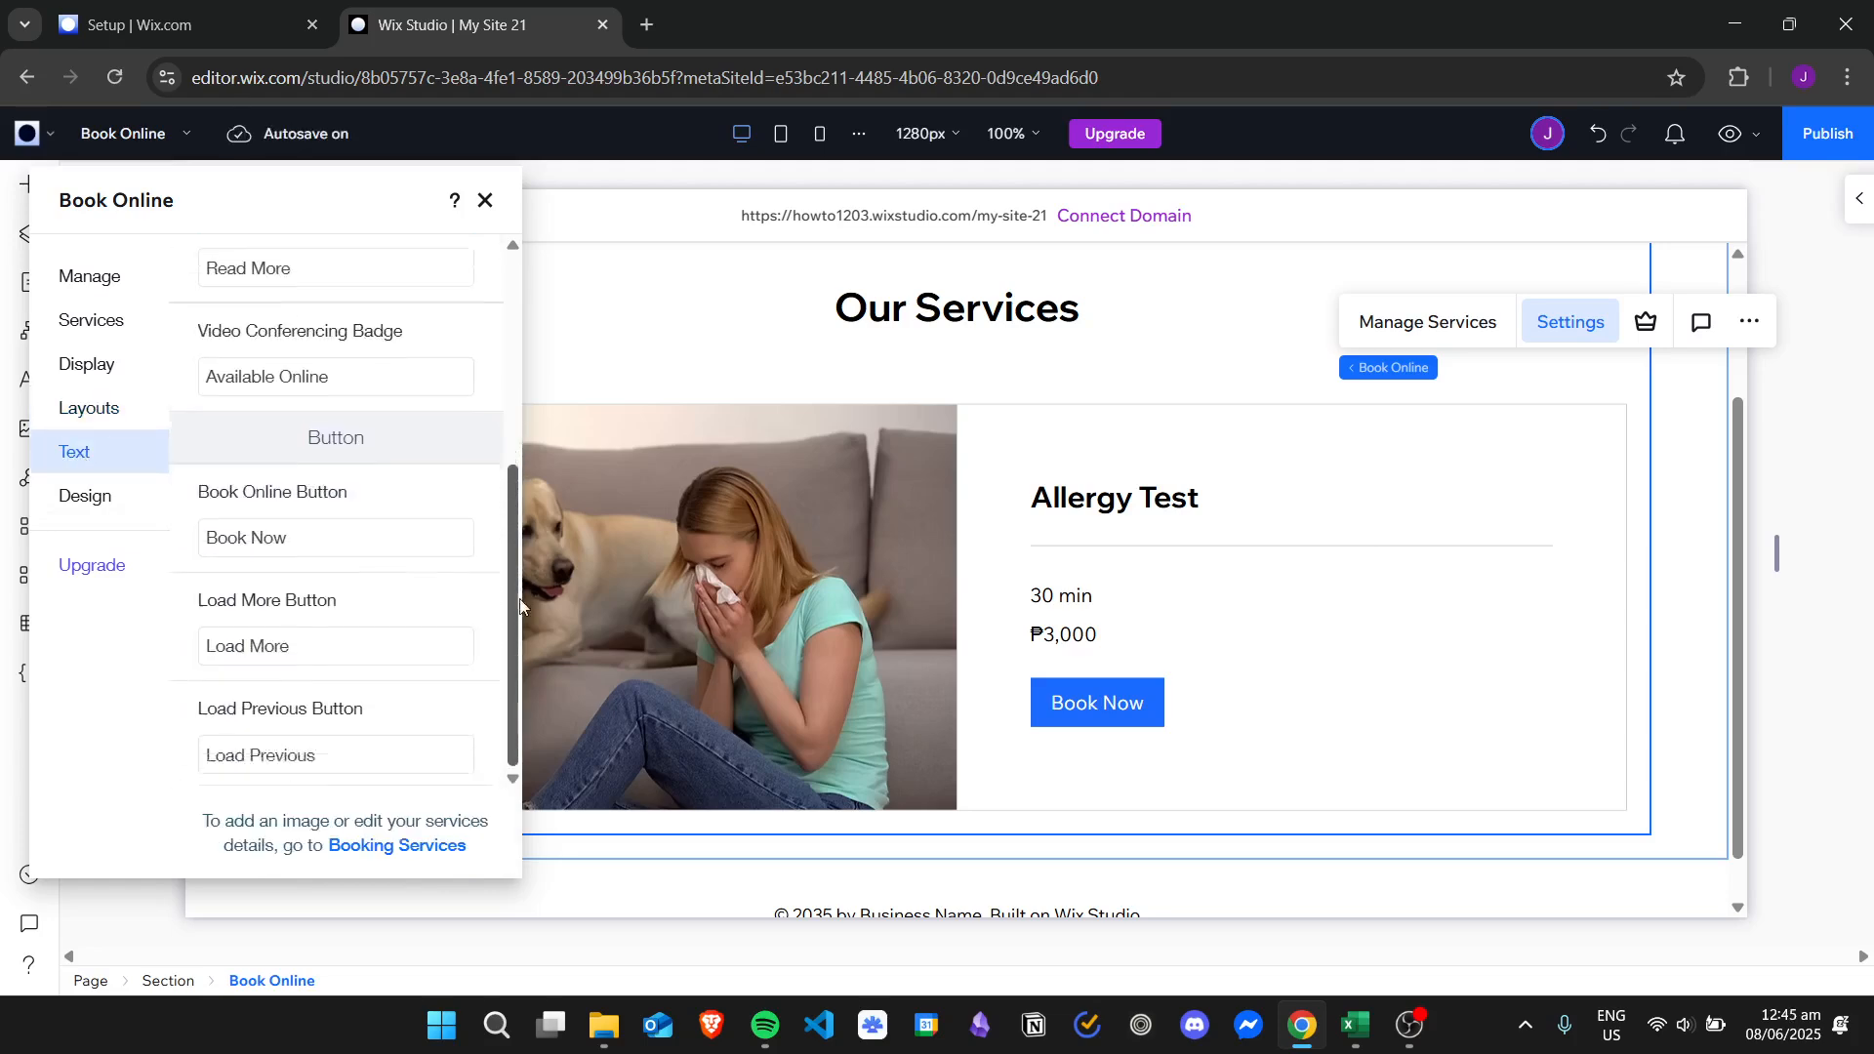
{"action": "scroll", "coordinate": [494, 384], "scroll_direction": "up", "scroll_amount": 10}
{"action": "left_click", "coordinate": [88, 408]}
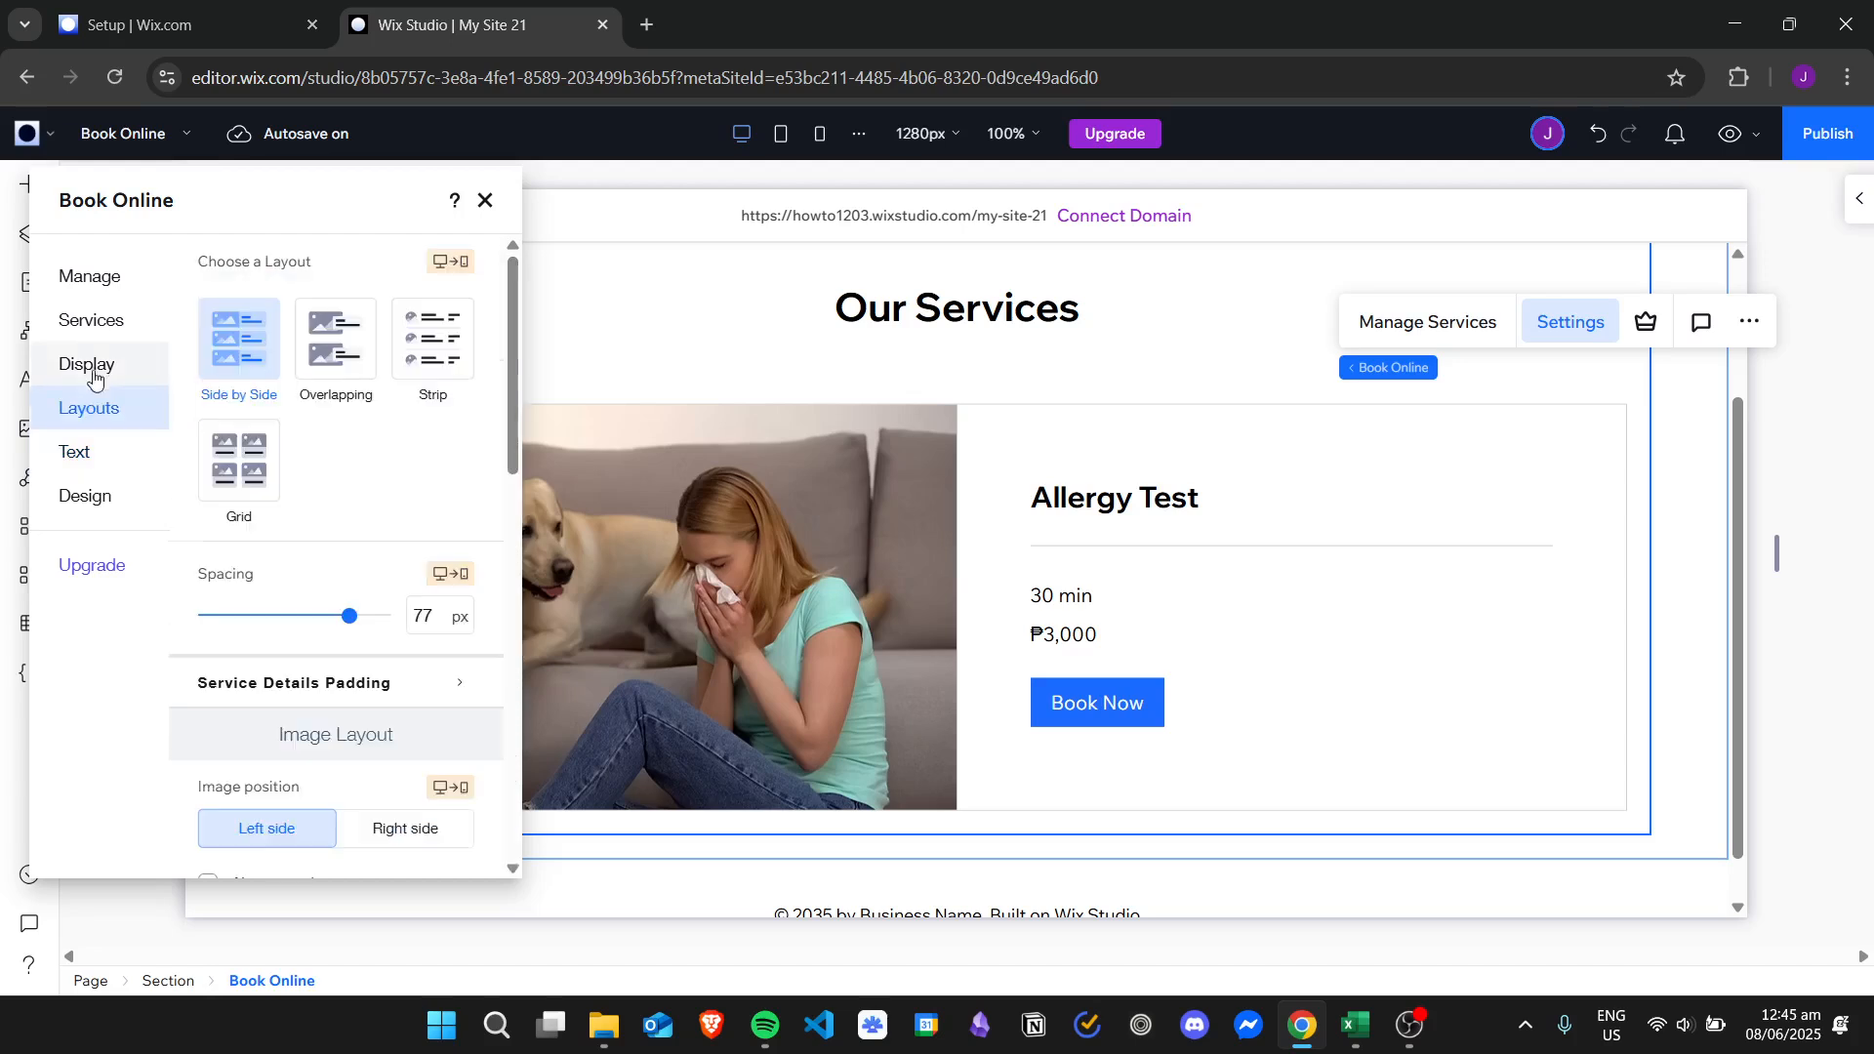
{"action": "left_click", "coordinate": [94, 374]}
{"action": "left_click", "coordinate": [112, 279]}
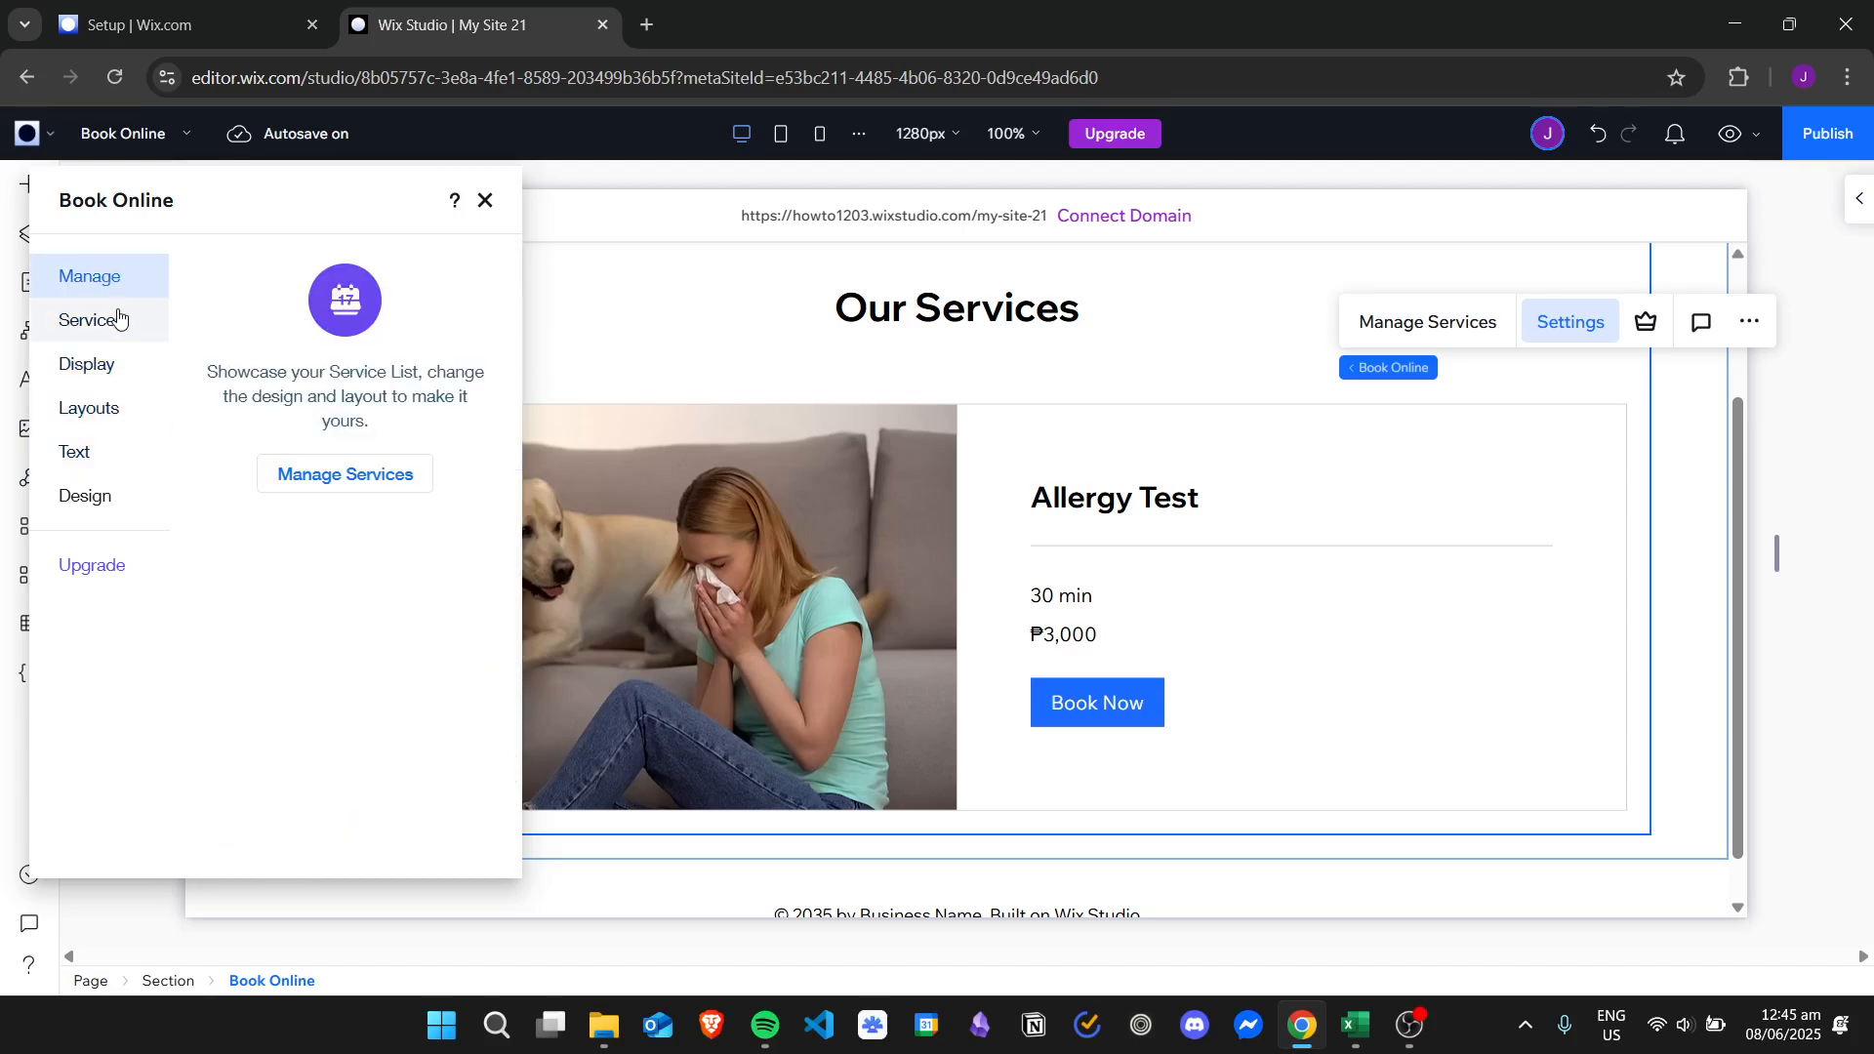
{"action": "left_click", "coordinate": [113, 375]}
{"action": "left_click", "coordinate": [106, 408]}
{"action": "left_click", "coordinate": [102, 451]}
{"action": "left_click", "coordinate": [106, 495]}
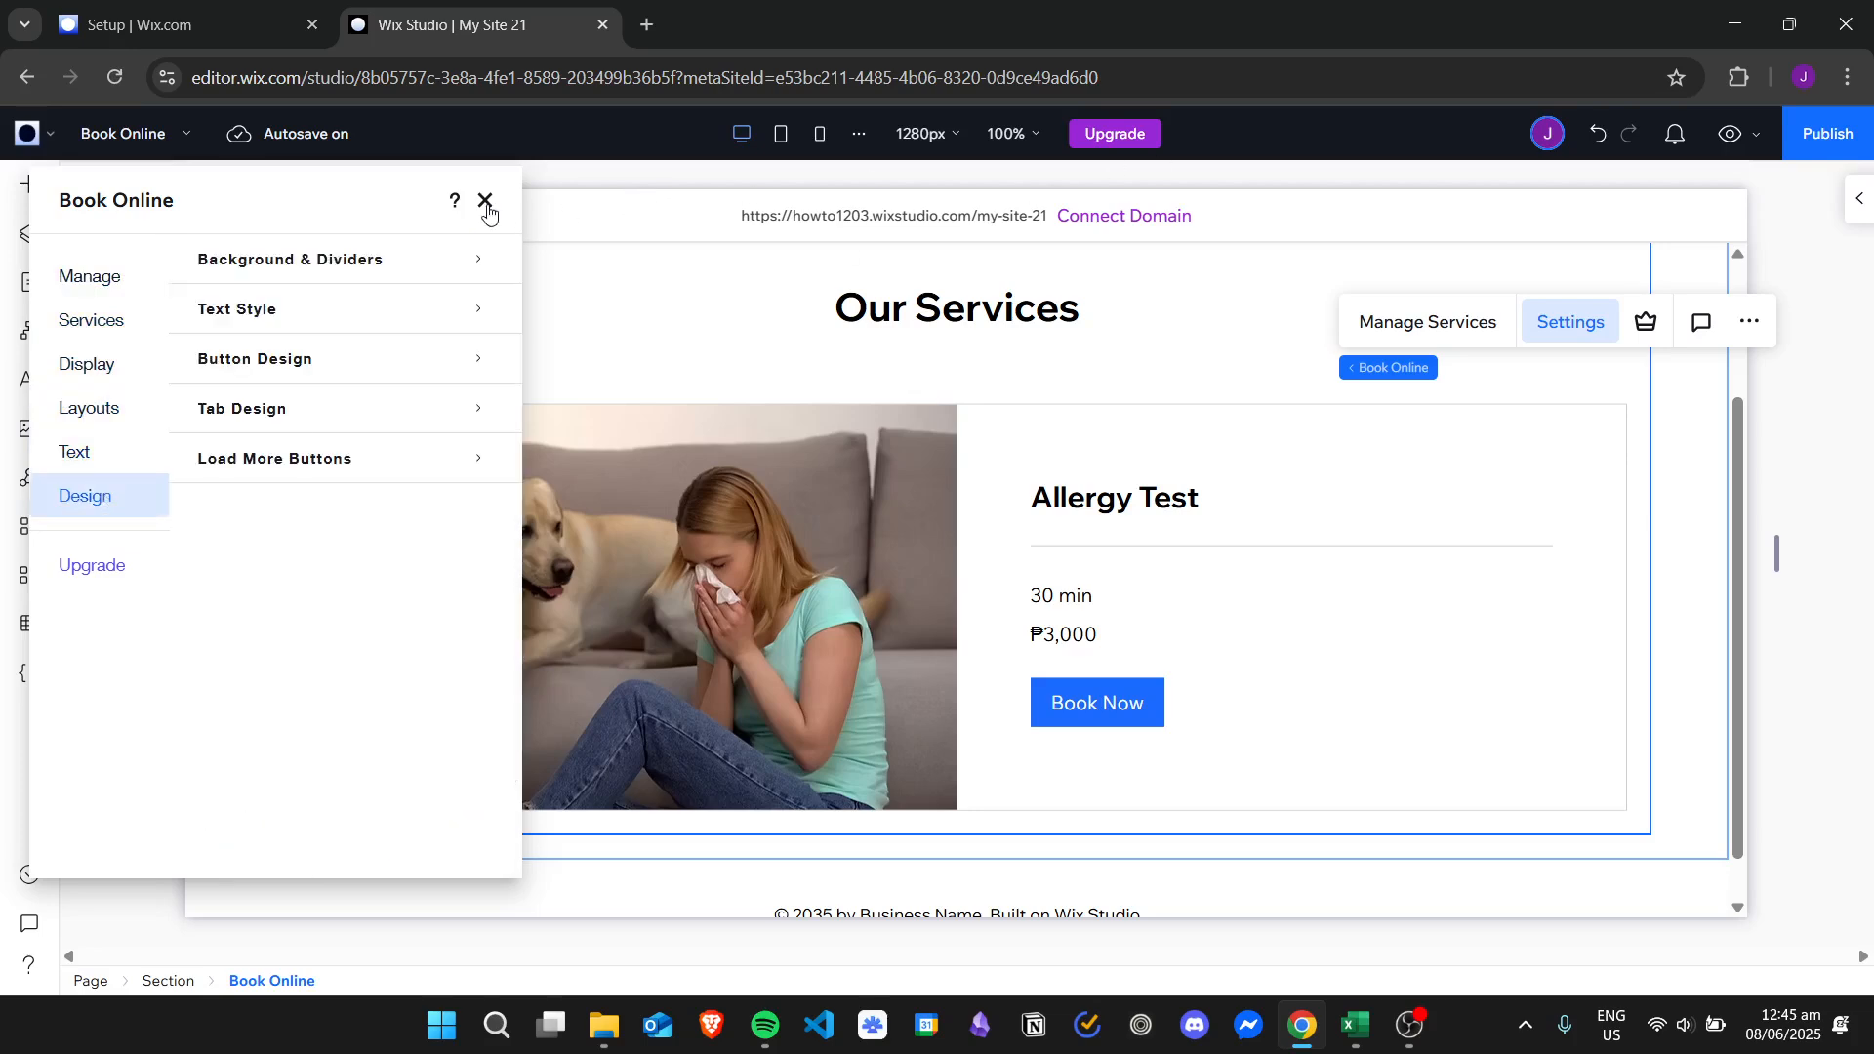
{"action": "left_click", "coordinate": [486, 203]}
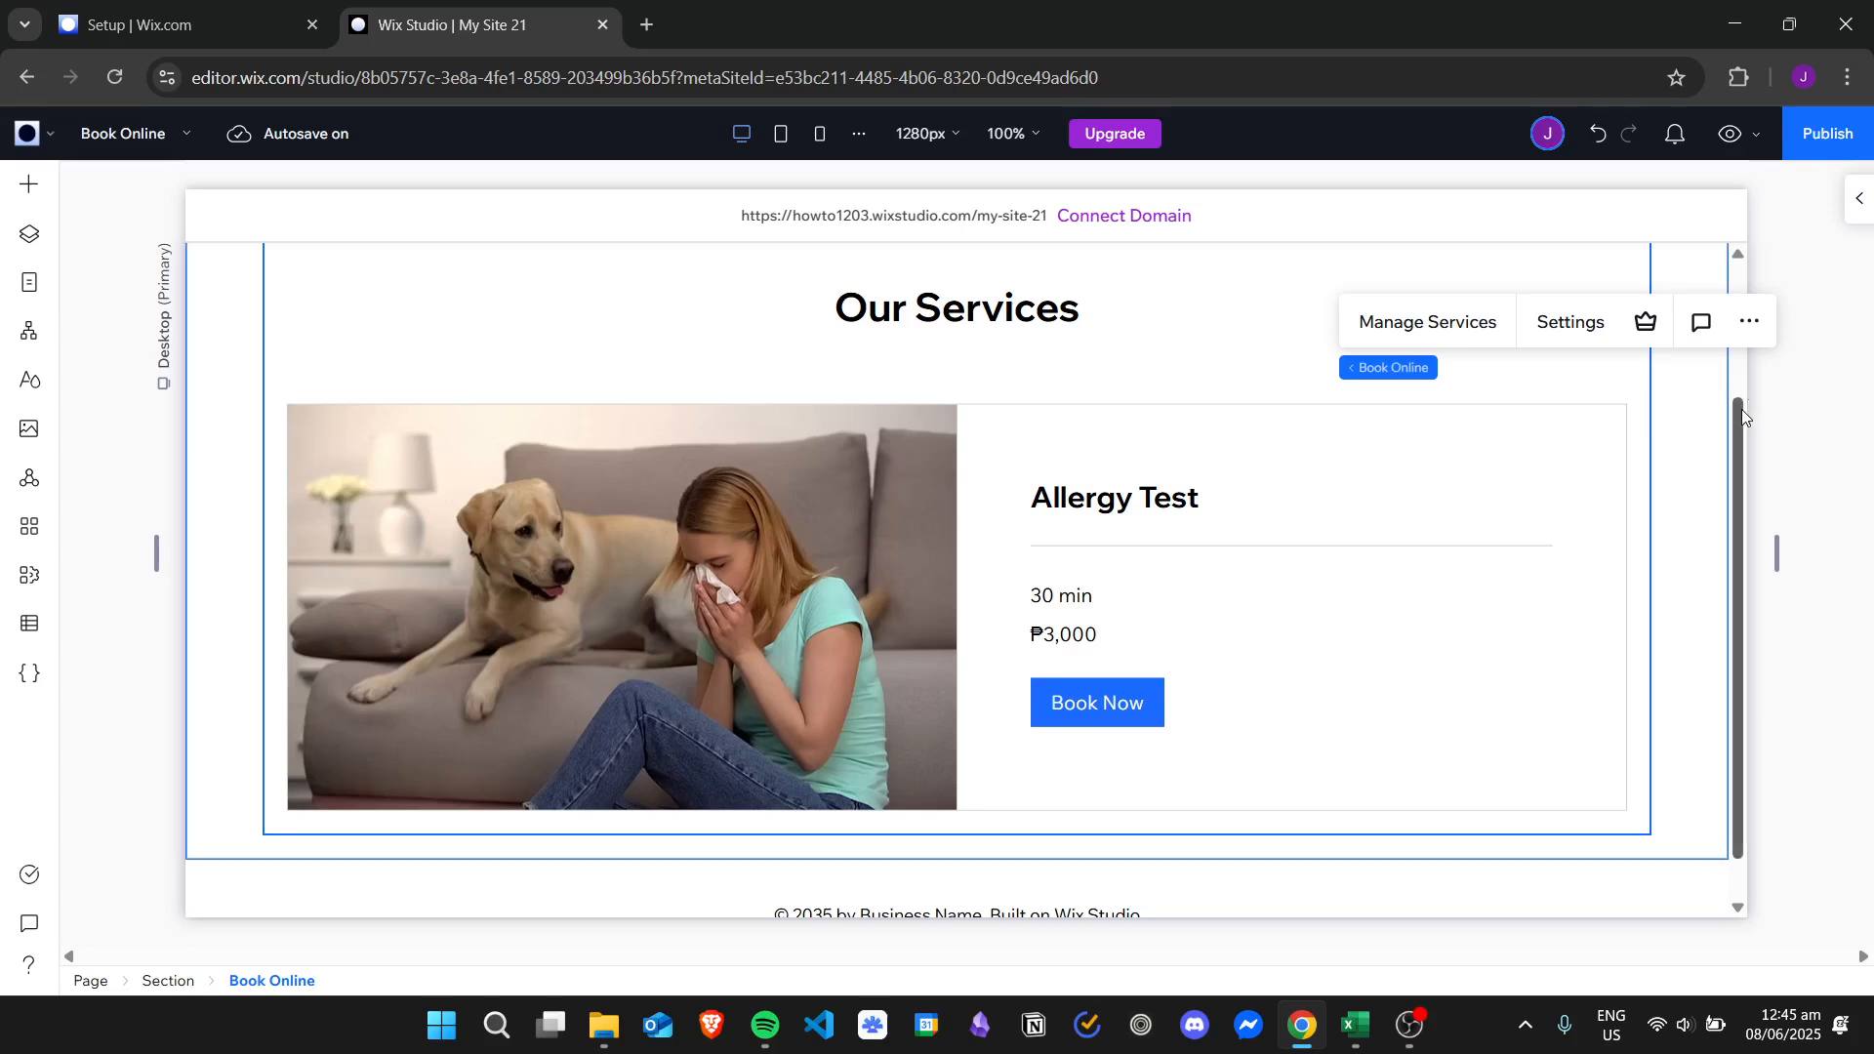
Step: Preview the Book Online page and start booking the Allergy Test service to open its scheduling calendar
{"action": "mouse_move", "coordinate": [1741, 412]}
{"action": "left_mouse_down"}
{"action": "mouse_move", "coordinate": [1746, 335]}
{"action": "mouse_move", "coordinate": [1742, 389]}
{"action": "left_mouse_up"}
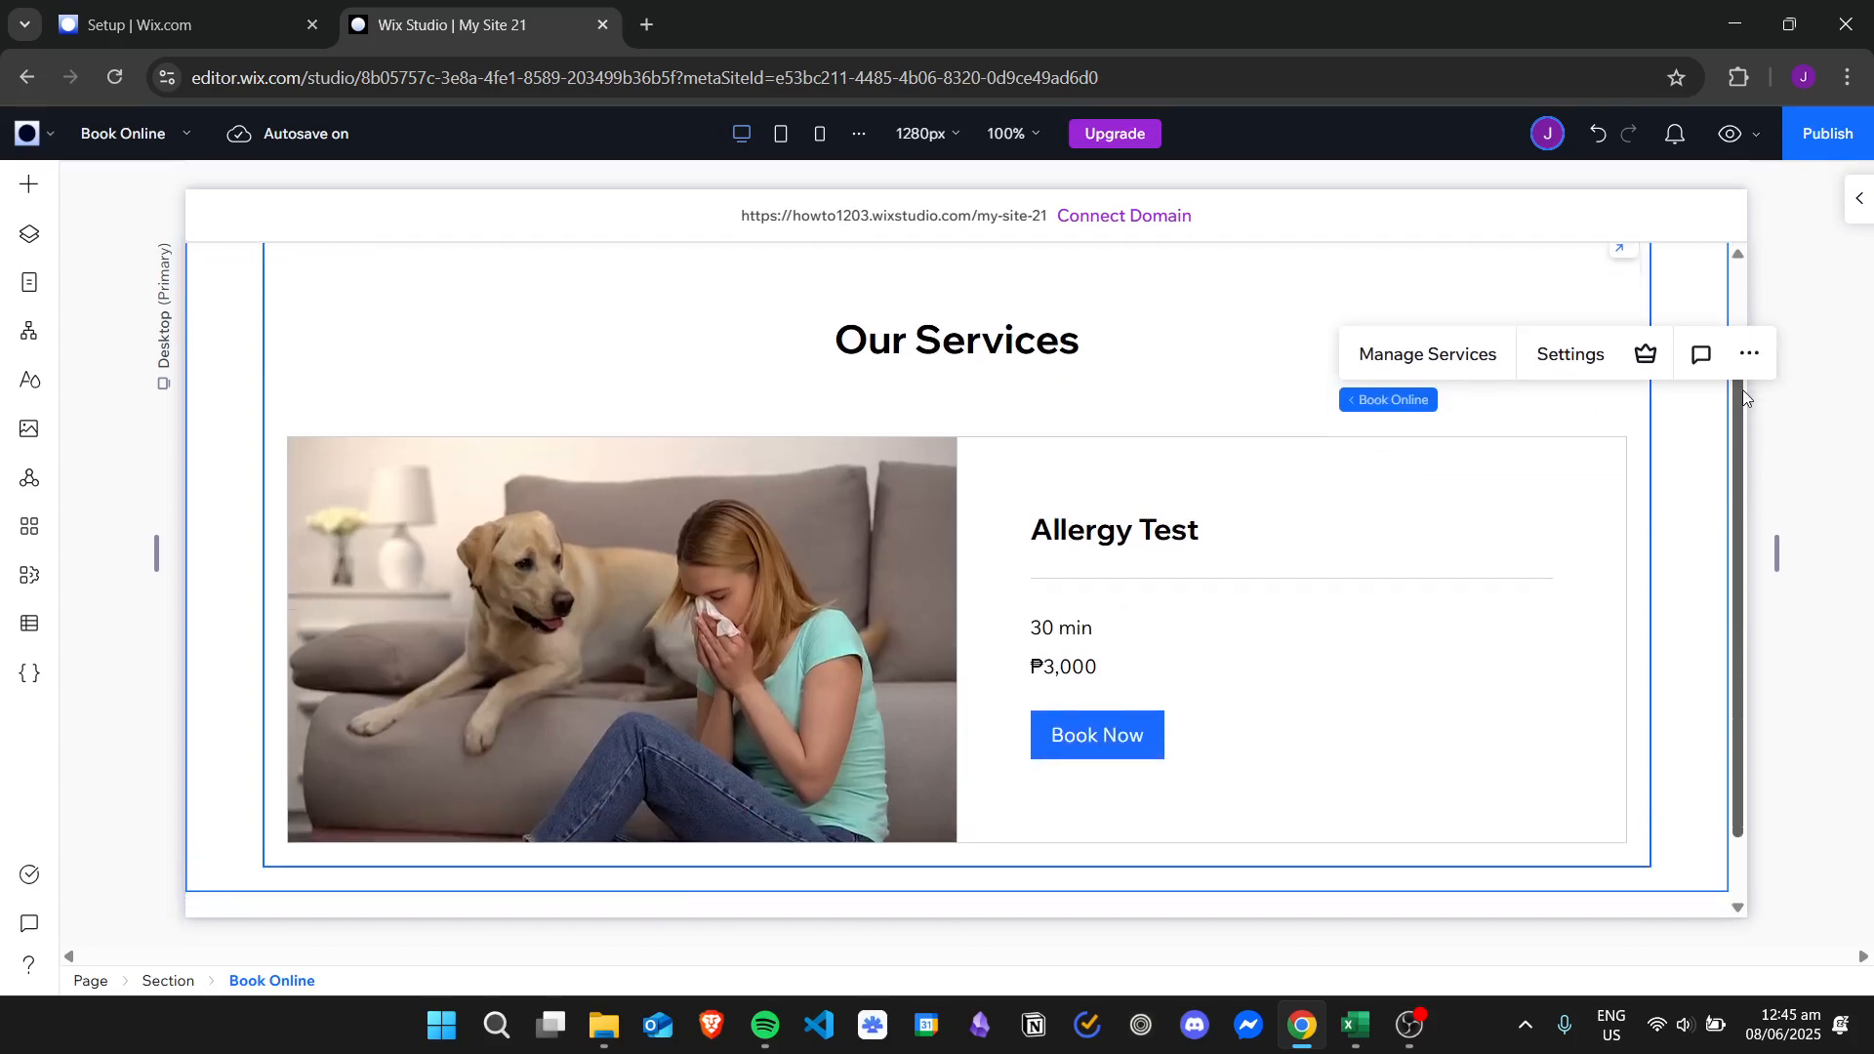
{"action": "left_click", "coordinate": [1729, 140]}
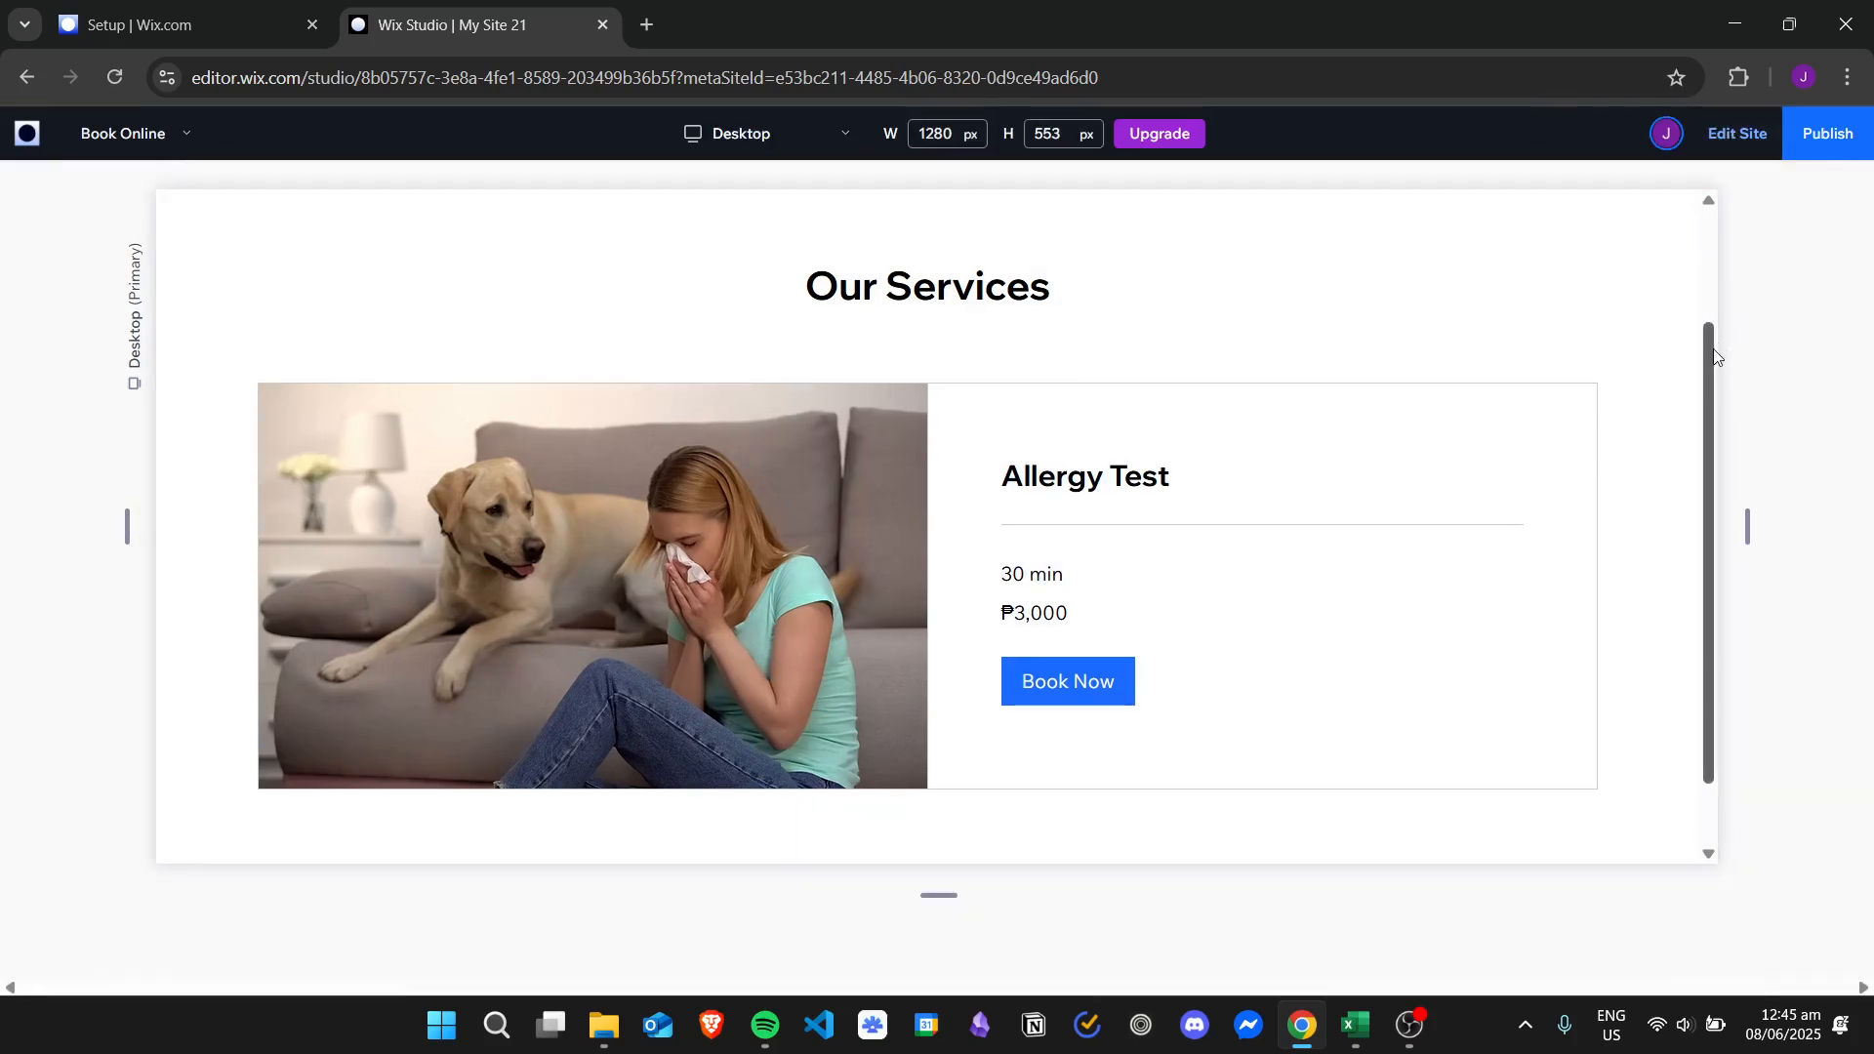
{"action": "scroll", "coordinate": [1715, 243], "scroll_direction": "up", "scroll_amount": 2}
{"action": "left_click_drag", "start_coordinate": [1713, 237], "coordinate": [1684, 416]}
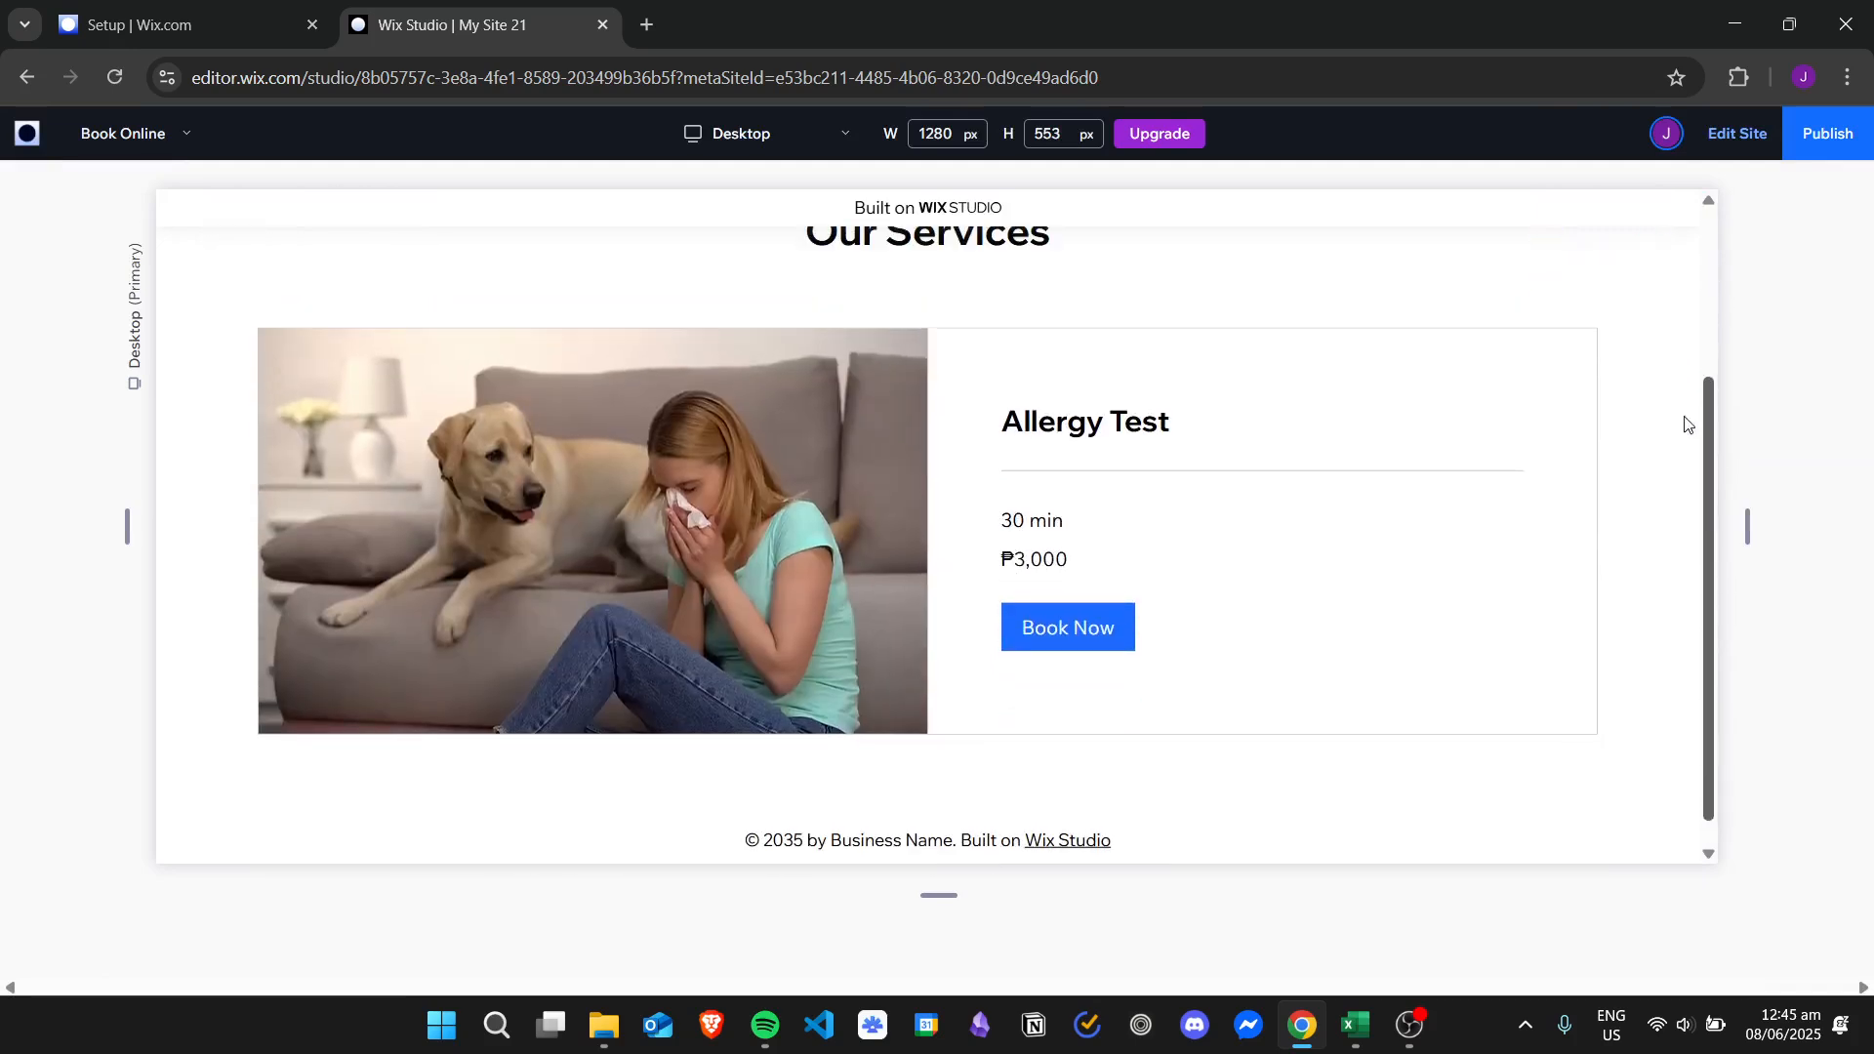
{"action": "left_click", "coordinate": [1096, 632]}
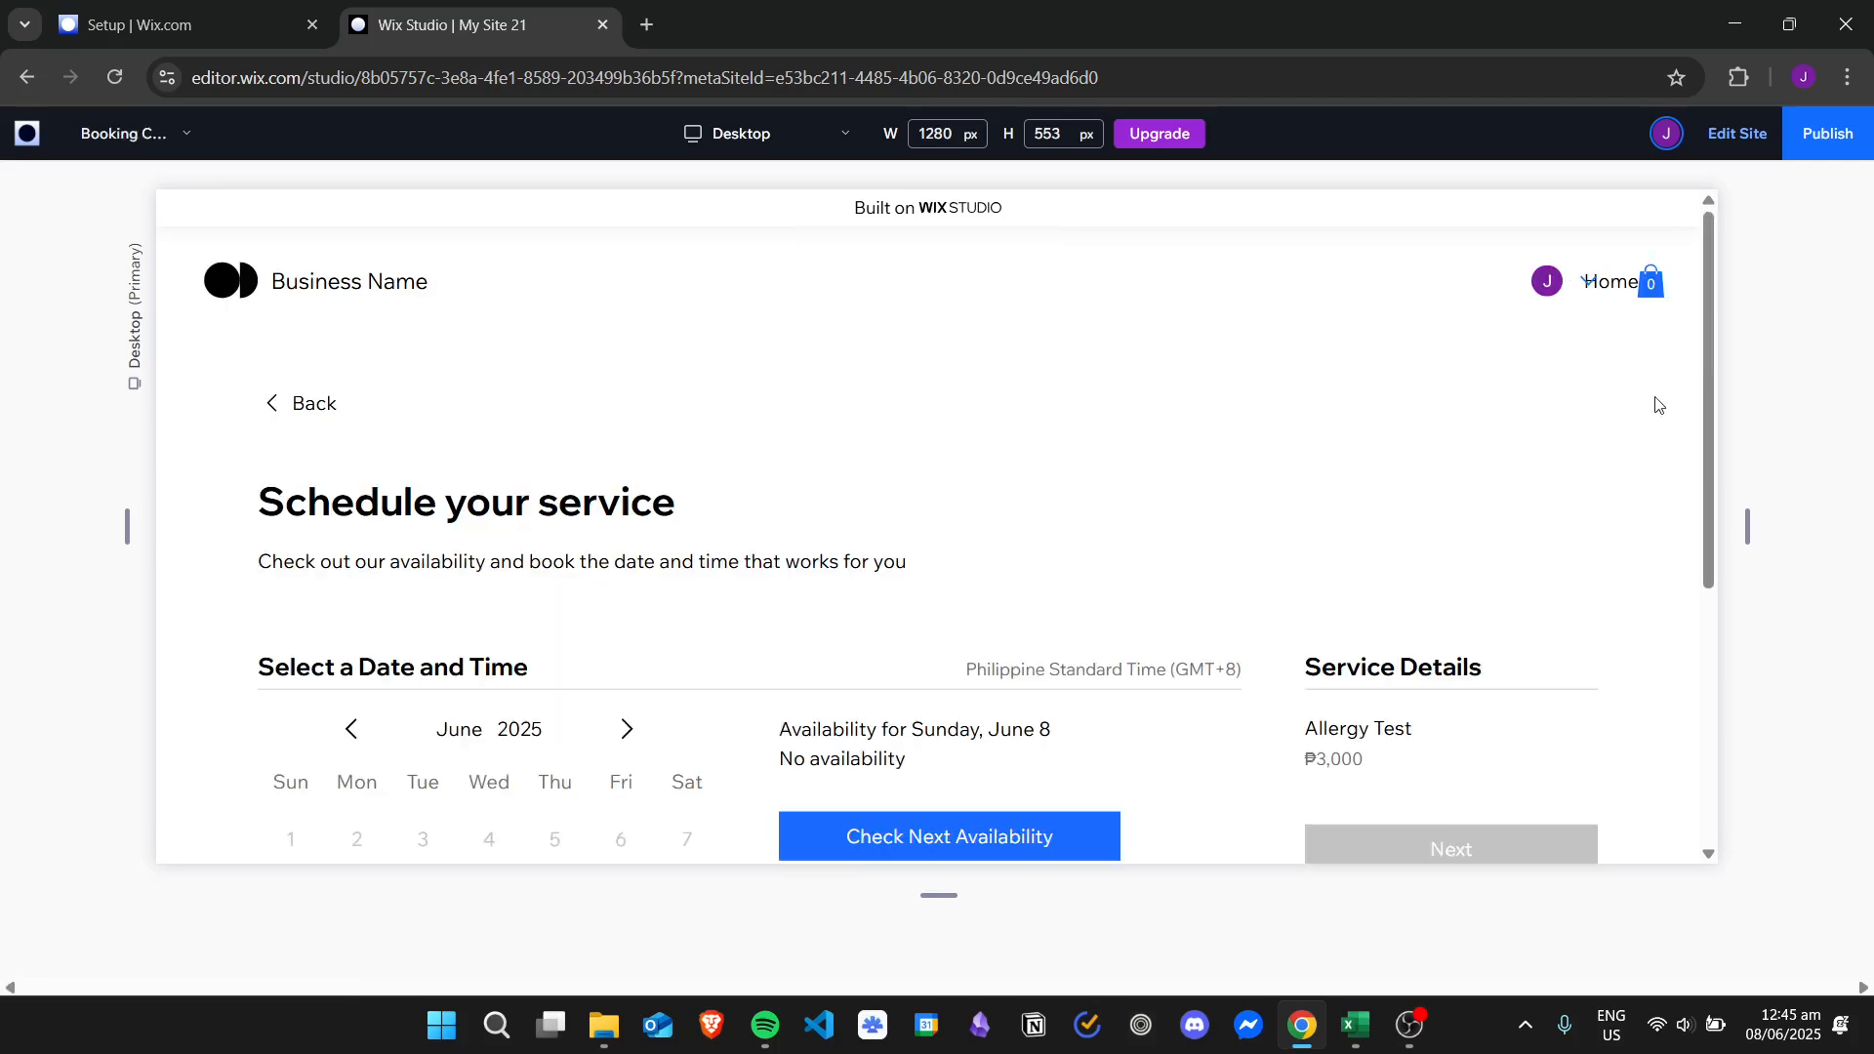
Step: Choose June 9, 2025 in the scheduling calendar, try several time slots, settle on 10:00 am and proceed with the booking
{"action": "left_click_drag", "start_coordinate": [1707, 307], "coordinate": [1701, 527]}
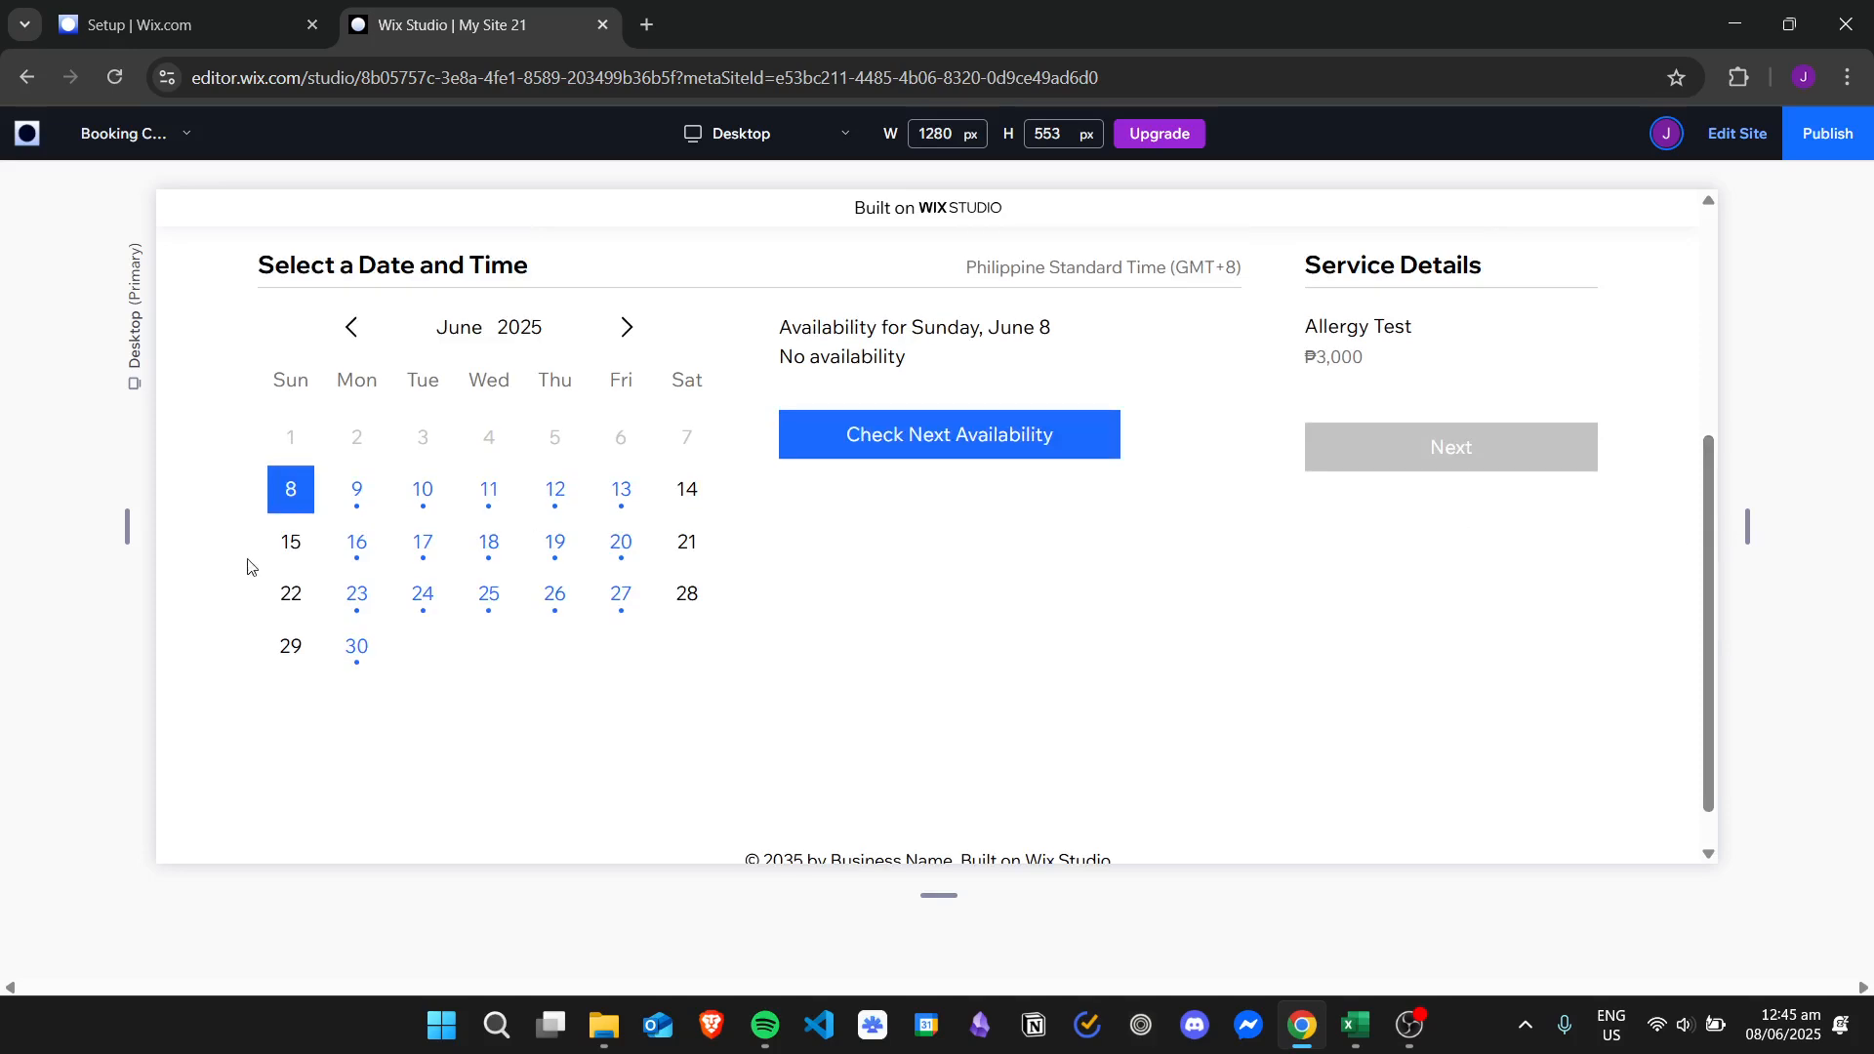
{"action": "left_click", "coordinate": [357, 490]}
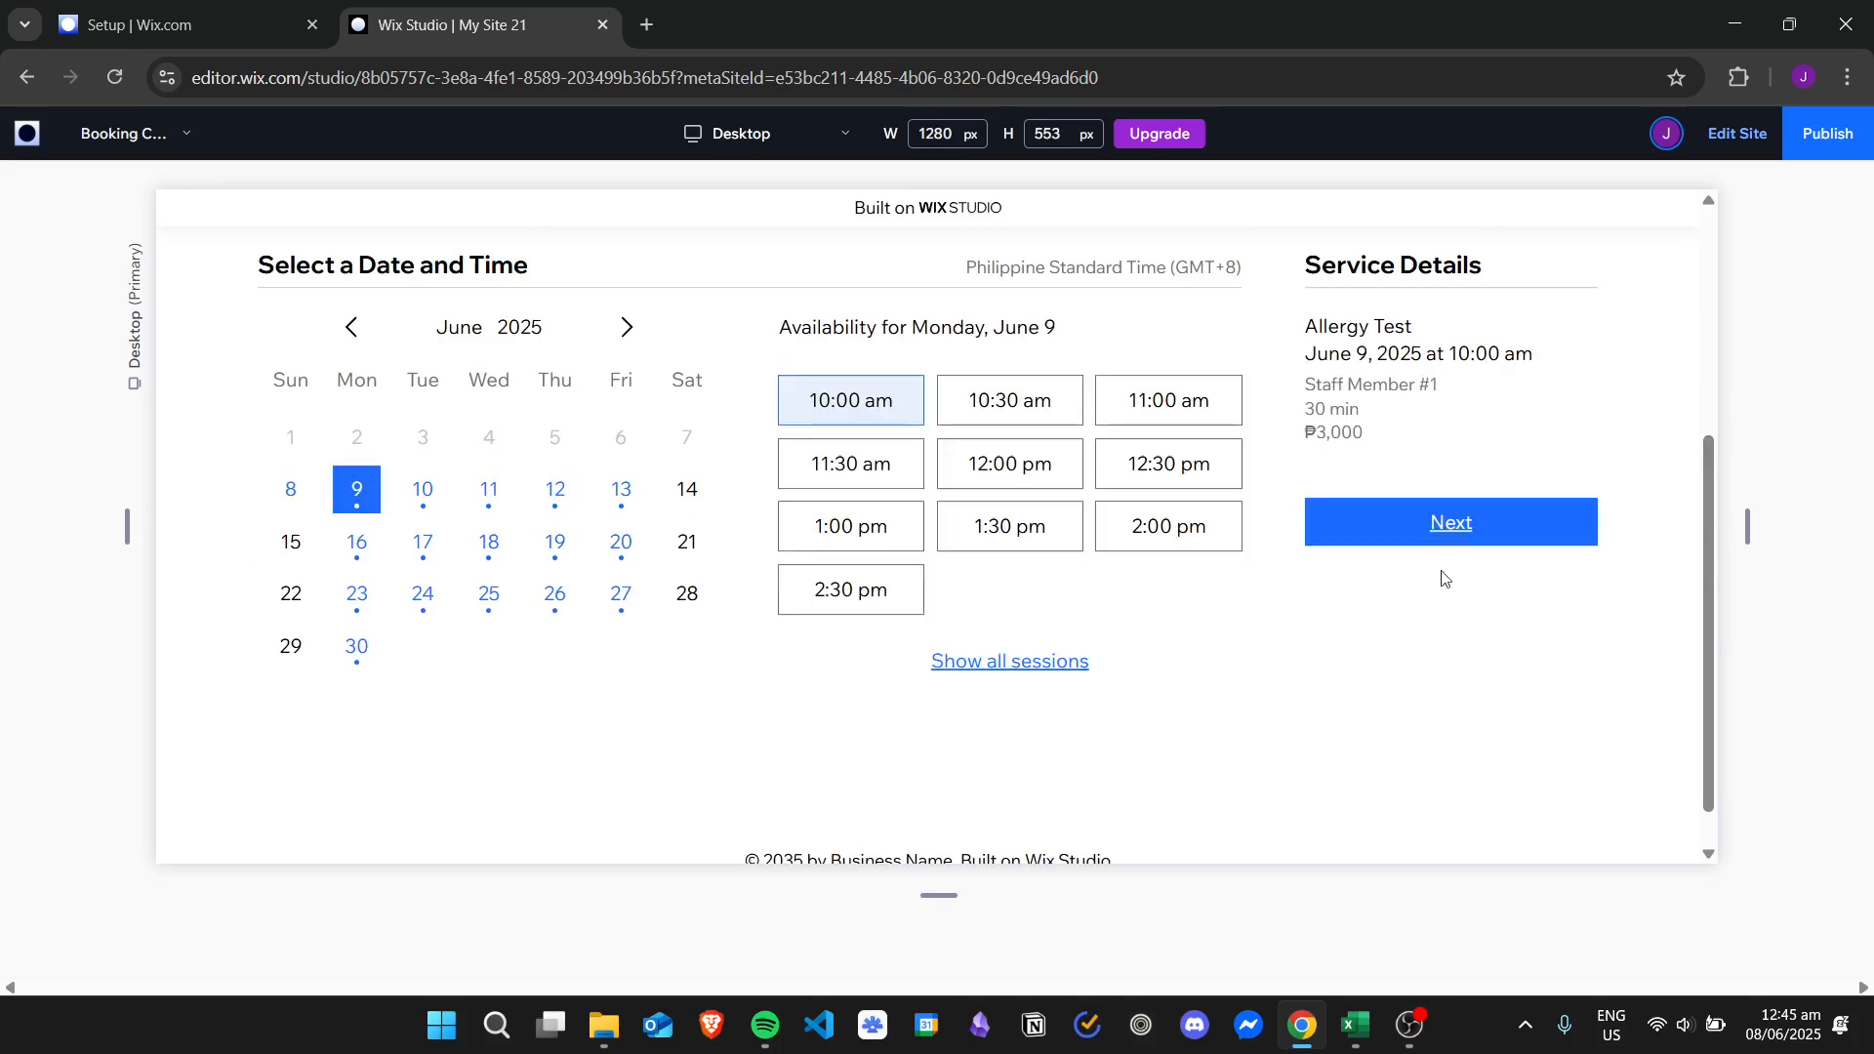
{"action": "left_click", "coordinate": [1012, 401]}
{"action": "left_click", "coordinate": [874, 470]}
{"action": "left_click", "coordinate": [1054, 472]}
{"action": "left_click", "coordinate": [886, 408]}
{"action": "left_click", "coordinate": [1448, 525]}
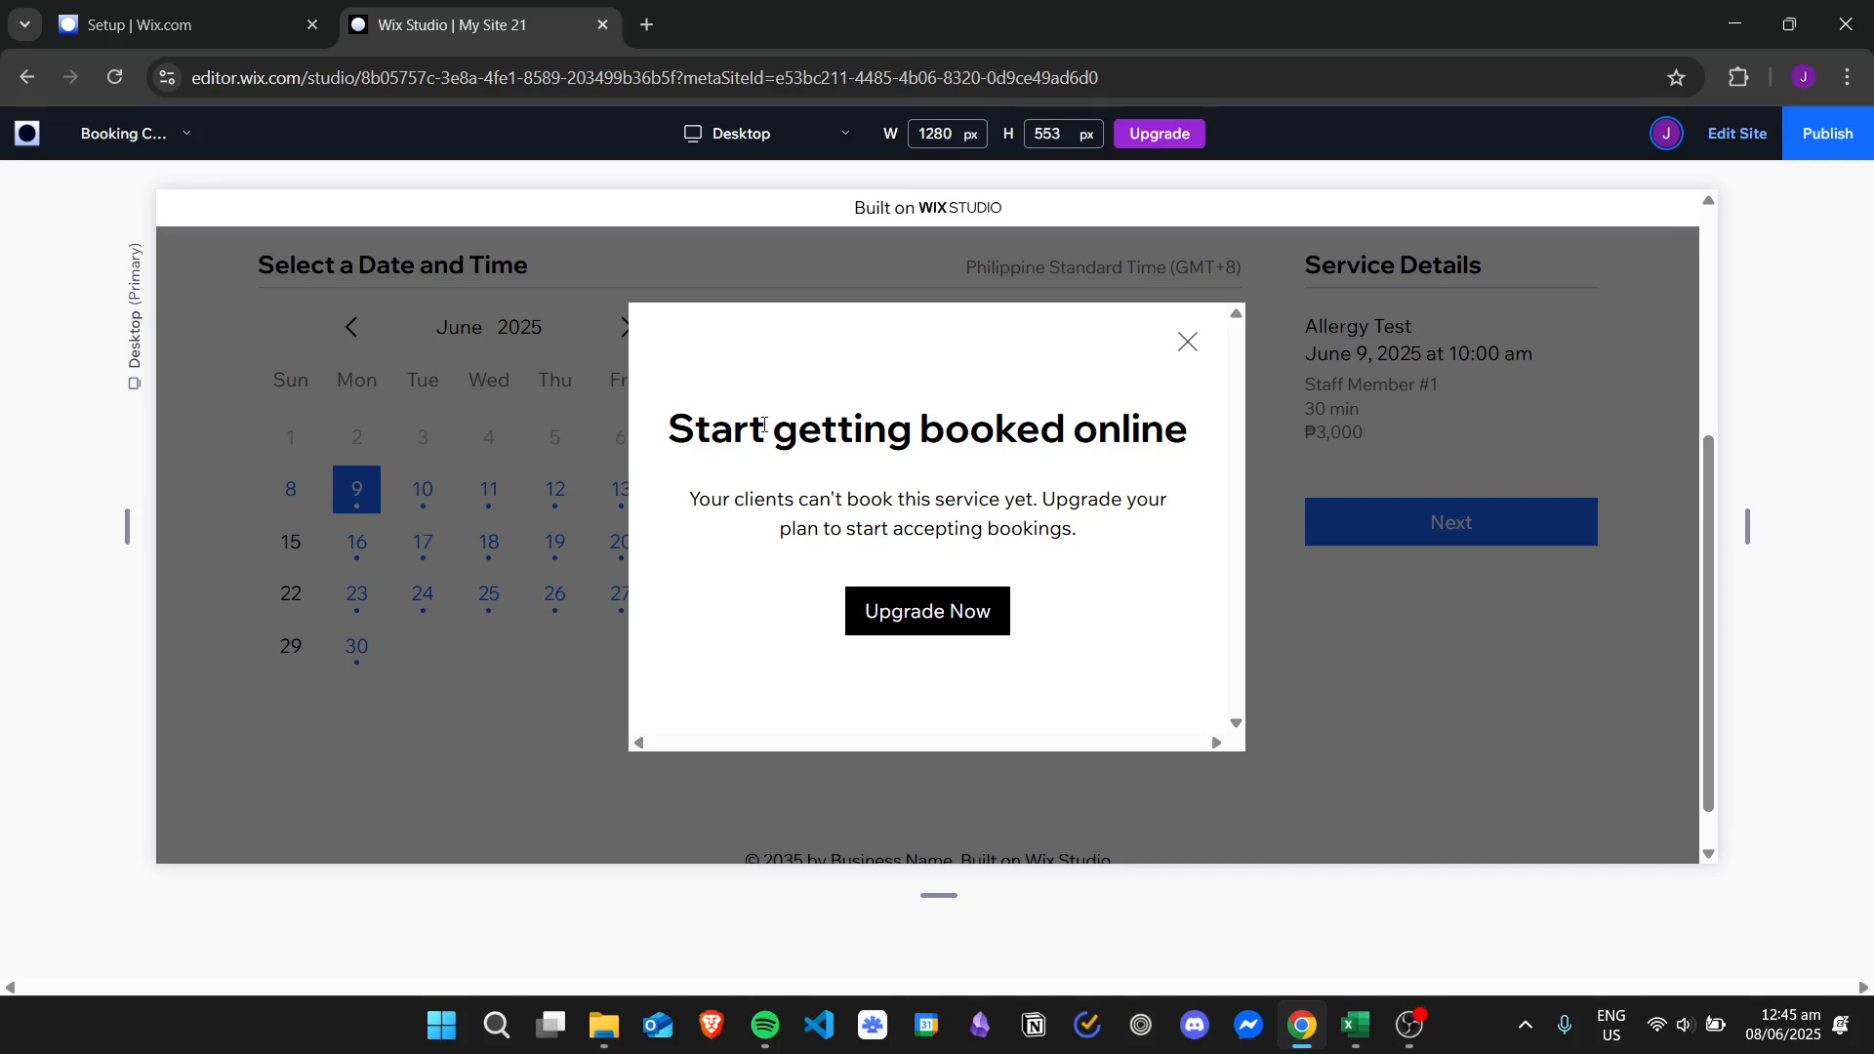
Step: Dismiss the plan upgrade prompt and review the scheduling page's calendar, time slots and service details
{"action": "left_click_drag", "start_coordinate": [763, 425], "coordinate": [1095, 544]}
{"action": "left_click", "coordinate": [1097, 572]}
{"action": "left_click", "coordinate": [1183, 343]}
{"action": "scroll", "coordinate": [1761, 708], "scroll_direction": "down", "scroll_amount": 1}
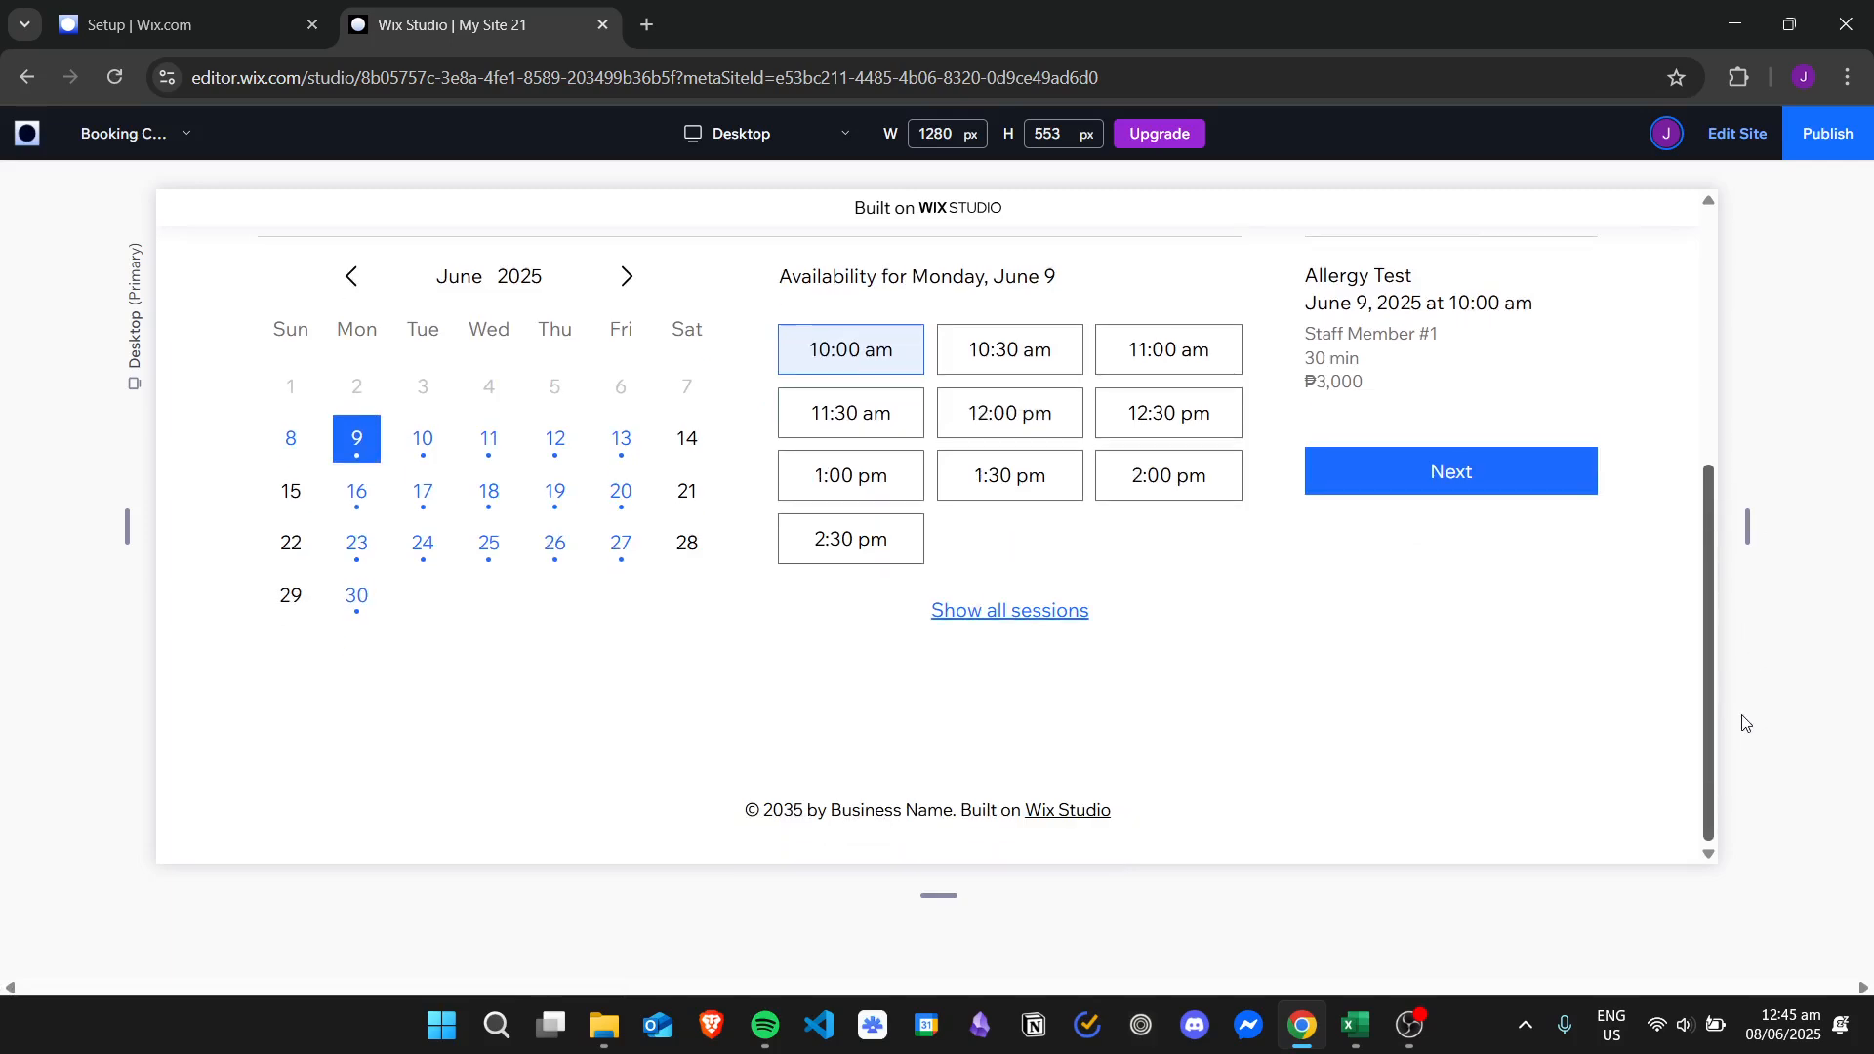
{"action": "scroll", "coordinate": [1744, 623], "scroll_direction": "up", "scroll_amount": 5}
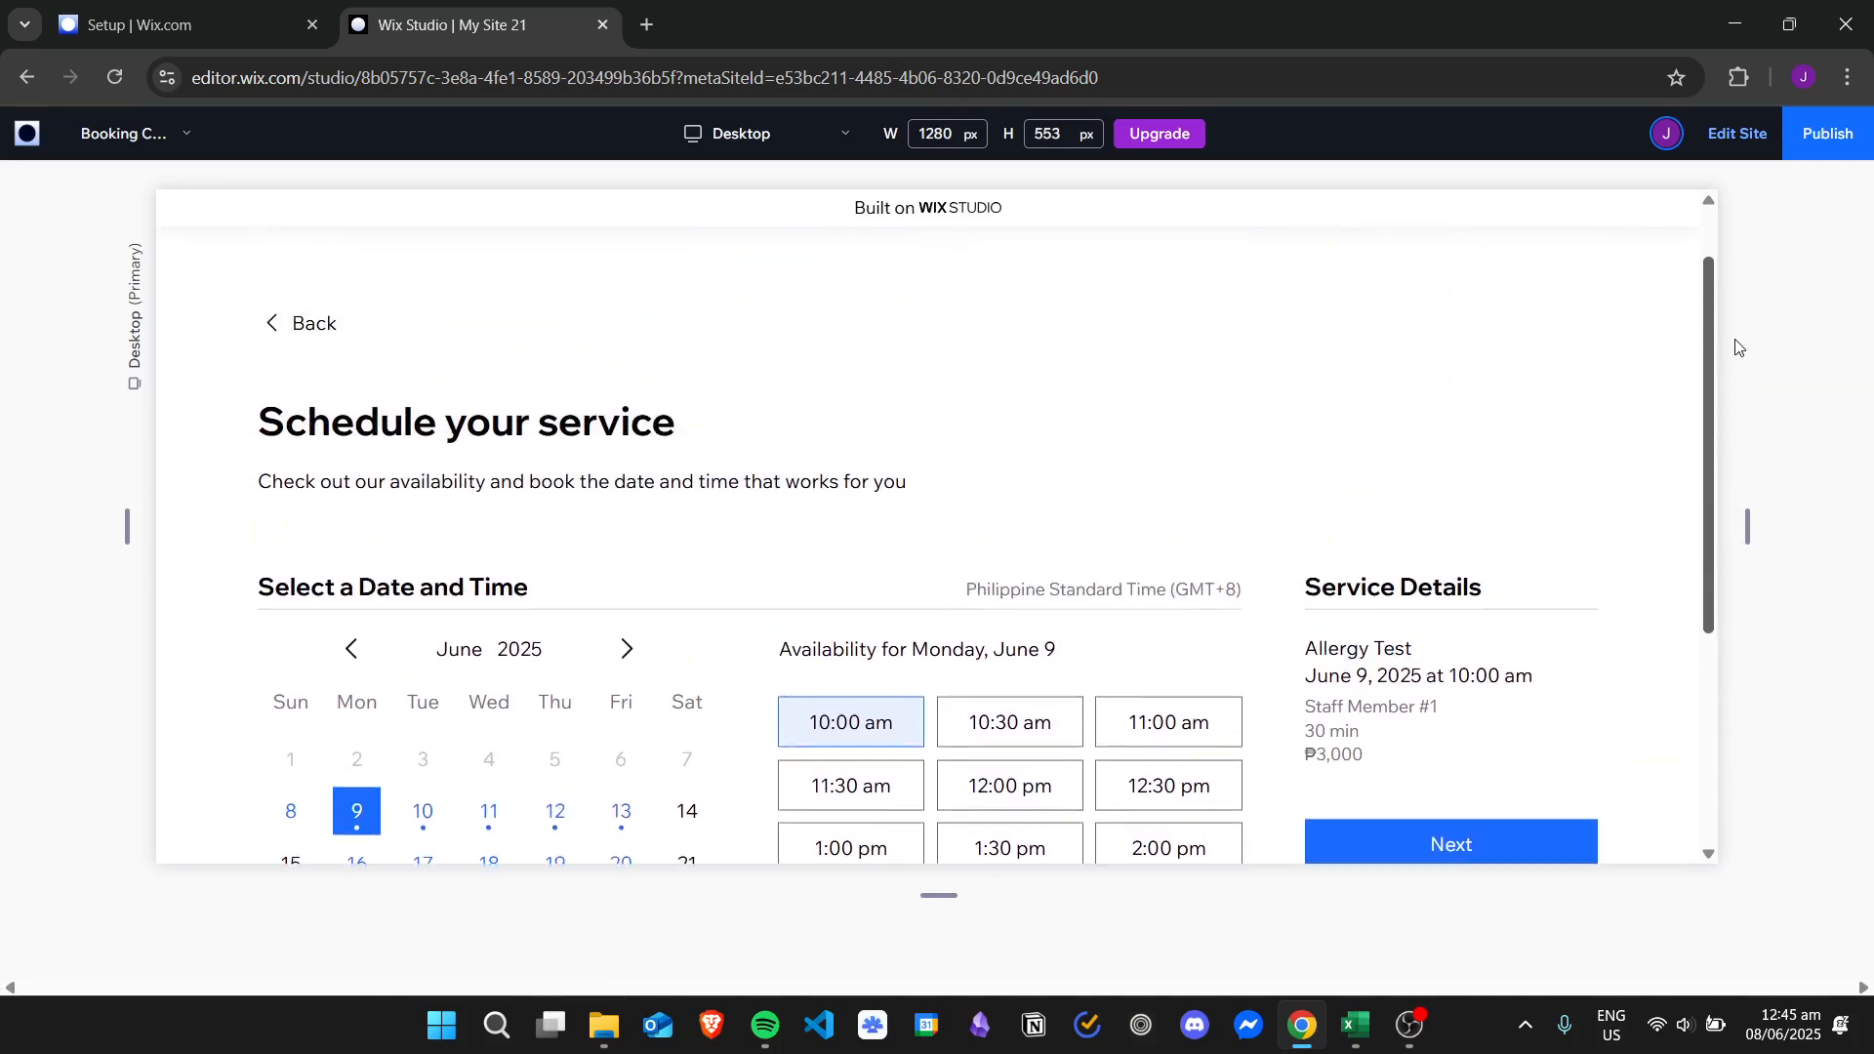
{"action": "scroll", "coordinate": [1743, 300], "scroll_direction": "down", "scroll_amount": 5}
{"action": "scroll", "coordinate": [1694, 636], "scroll_direction": "up", "scroll_amount": 3}
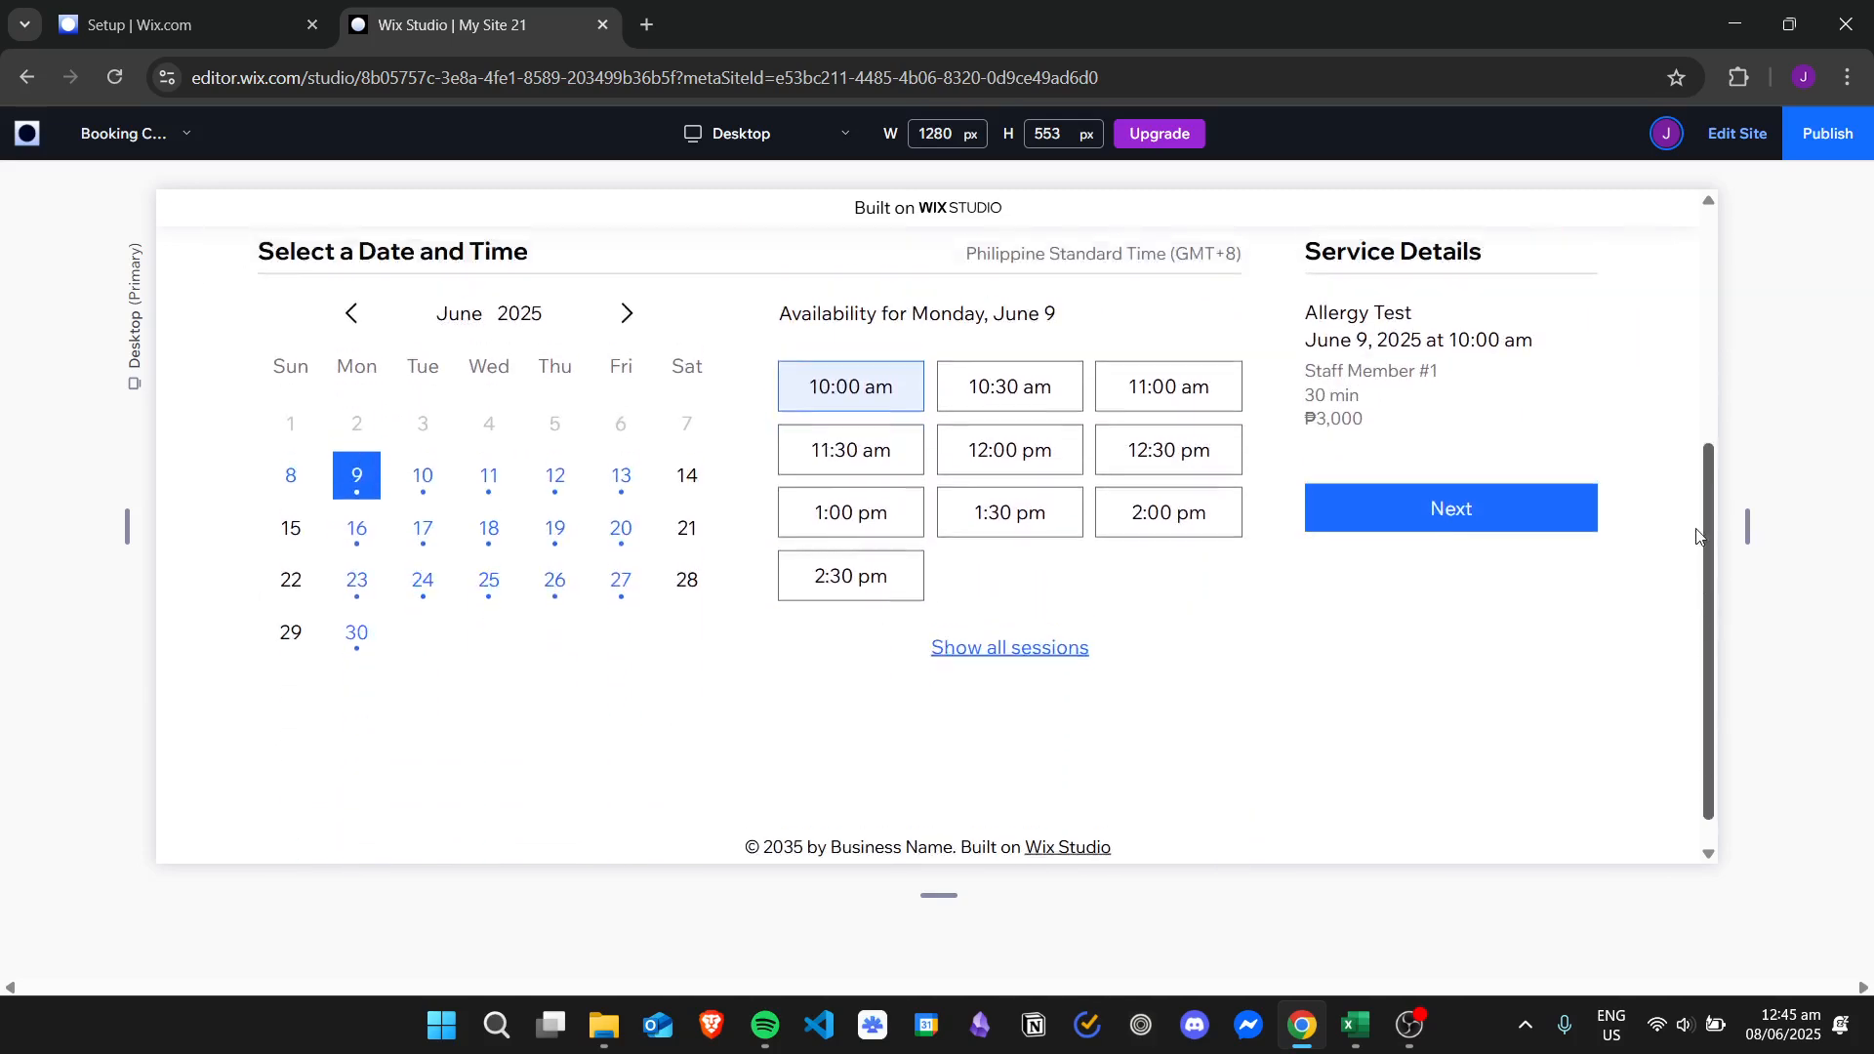
{"action": "left_click_drag", "start_coordinate": [1700, 404], "coordinate": [1699, 402]}
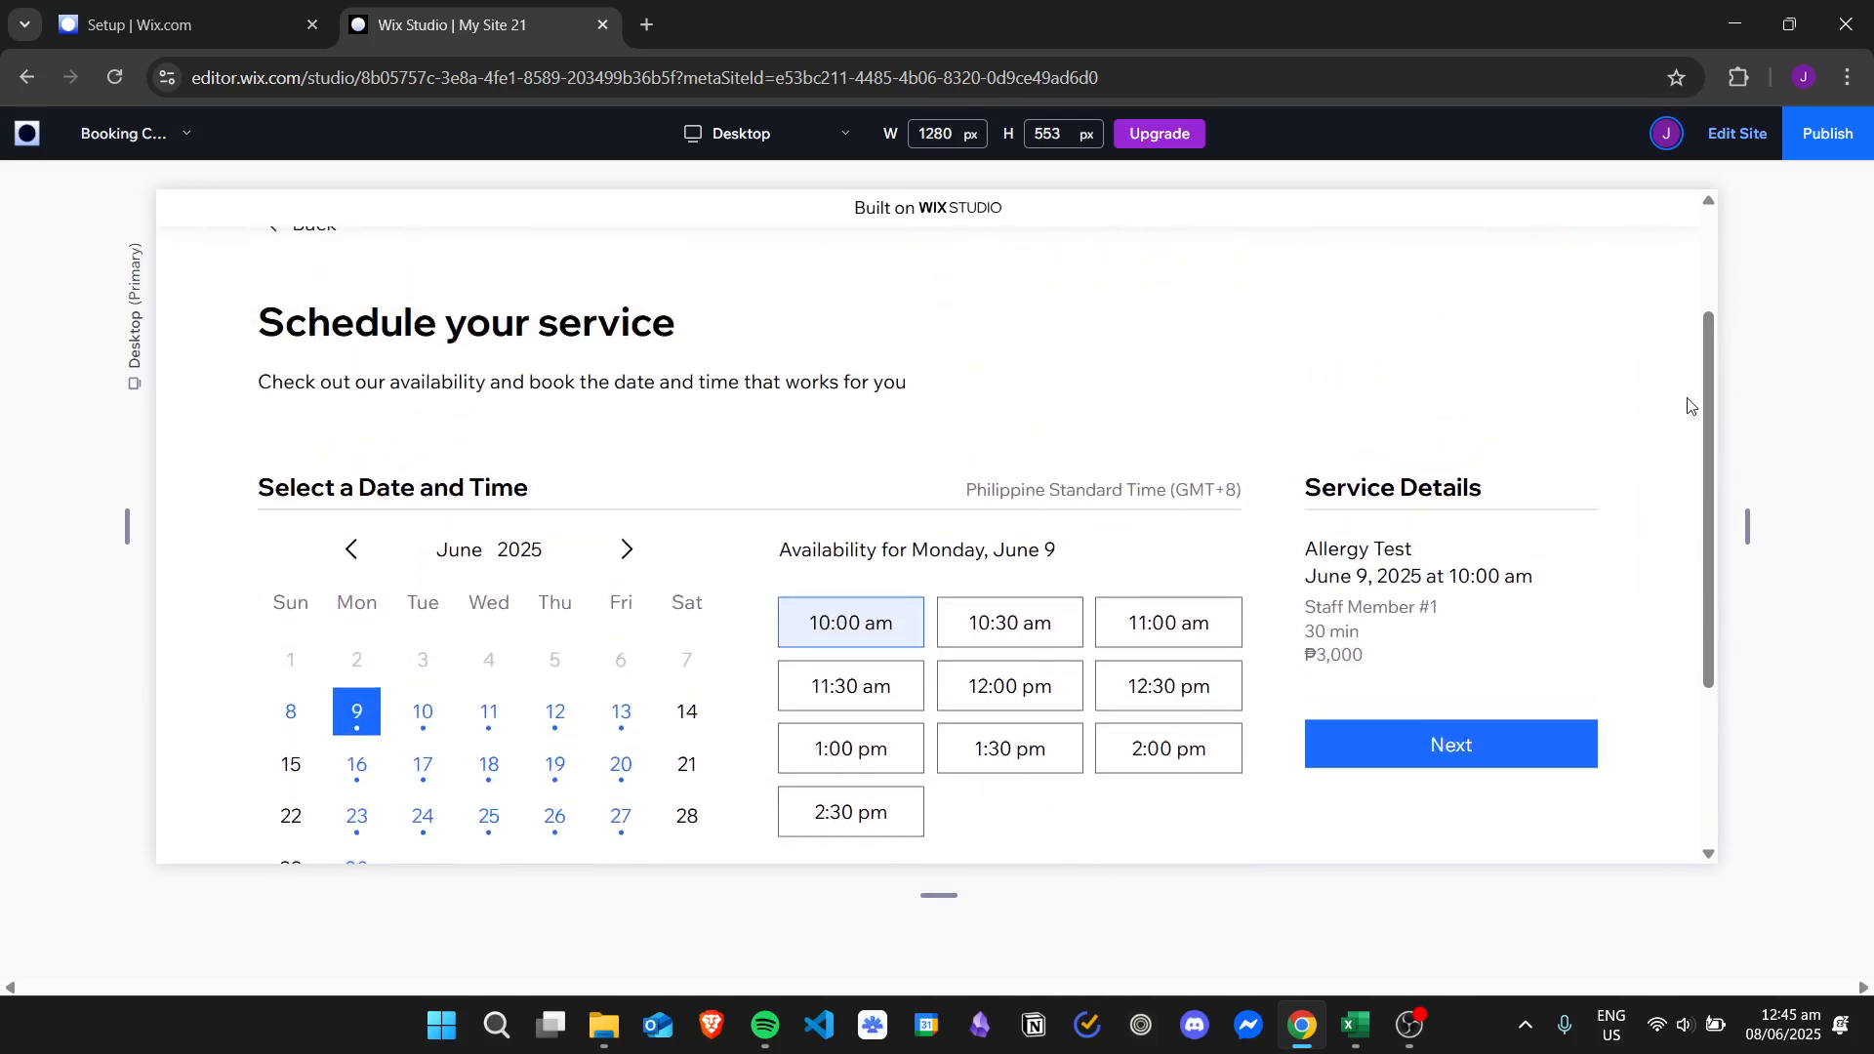
Step: Leave the preview, dismiss the publish prompt and bring the scheduling page's calendar into view for editing
{"action": "left_click", "coordinate": [1734, 146]}
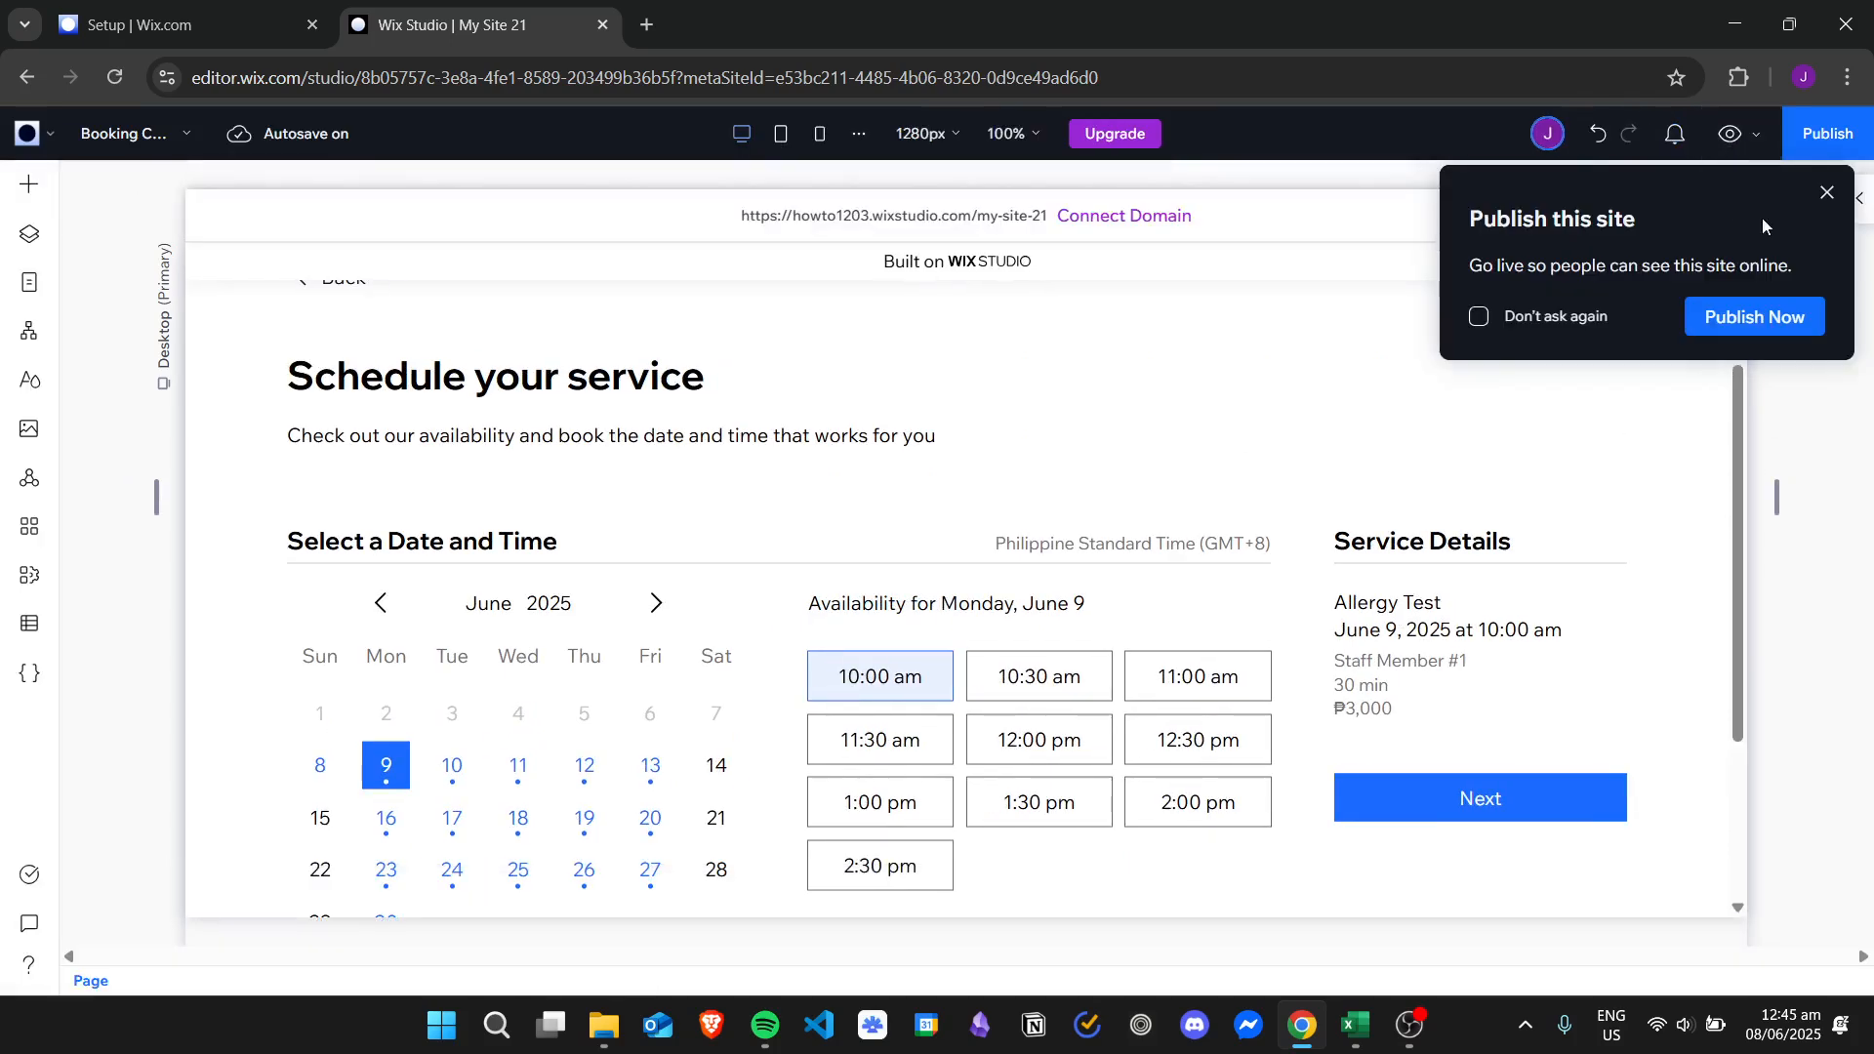
{"action": "left_click", "coordinate": [1828, 195]}
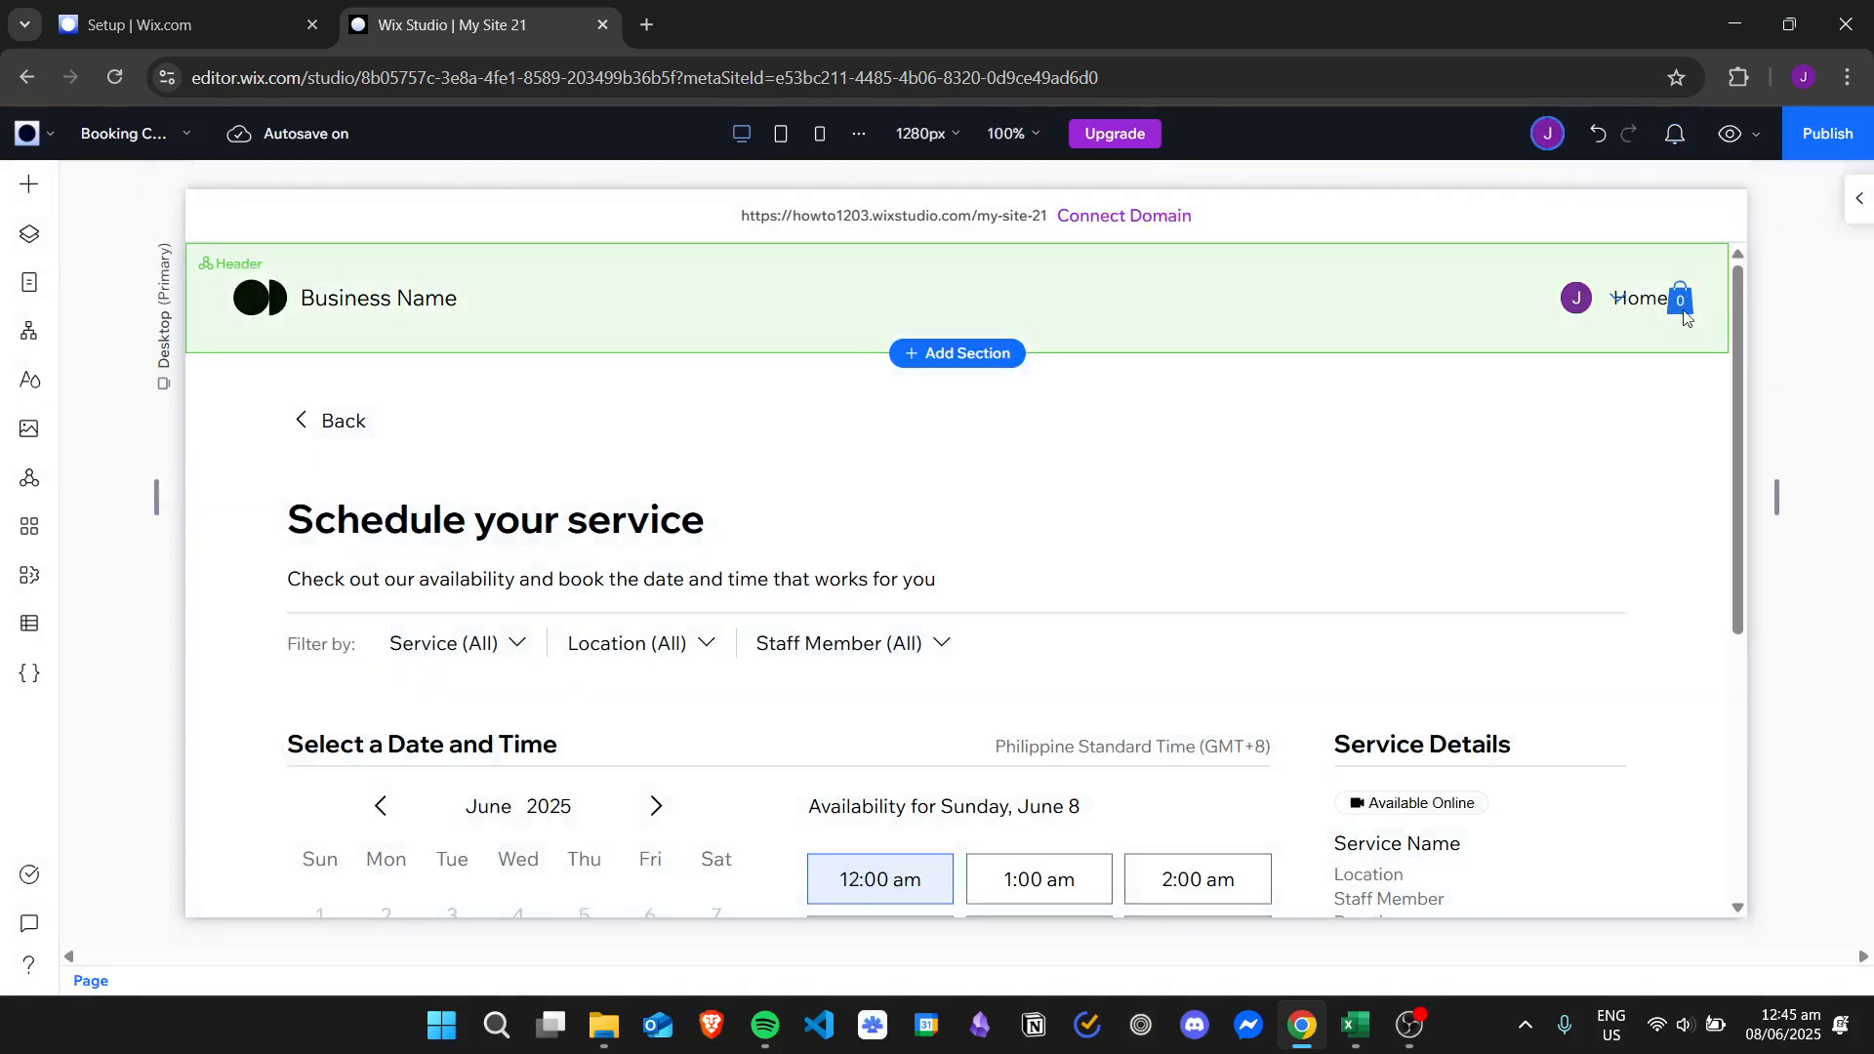
{"action": "left_click_drag", "start_coordinate": [1733, 296], "coordinate": [1758, 420]}
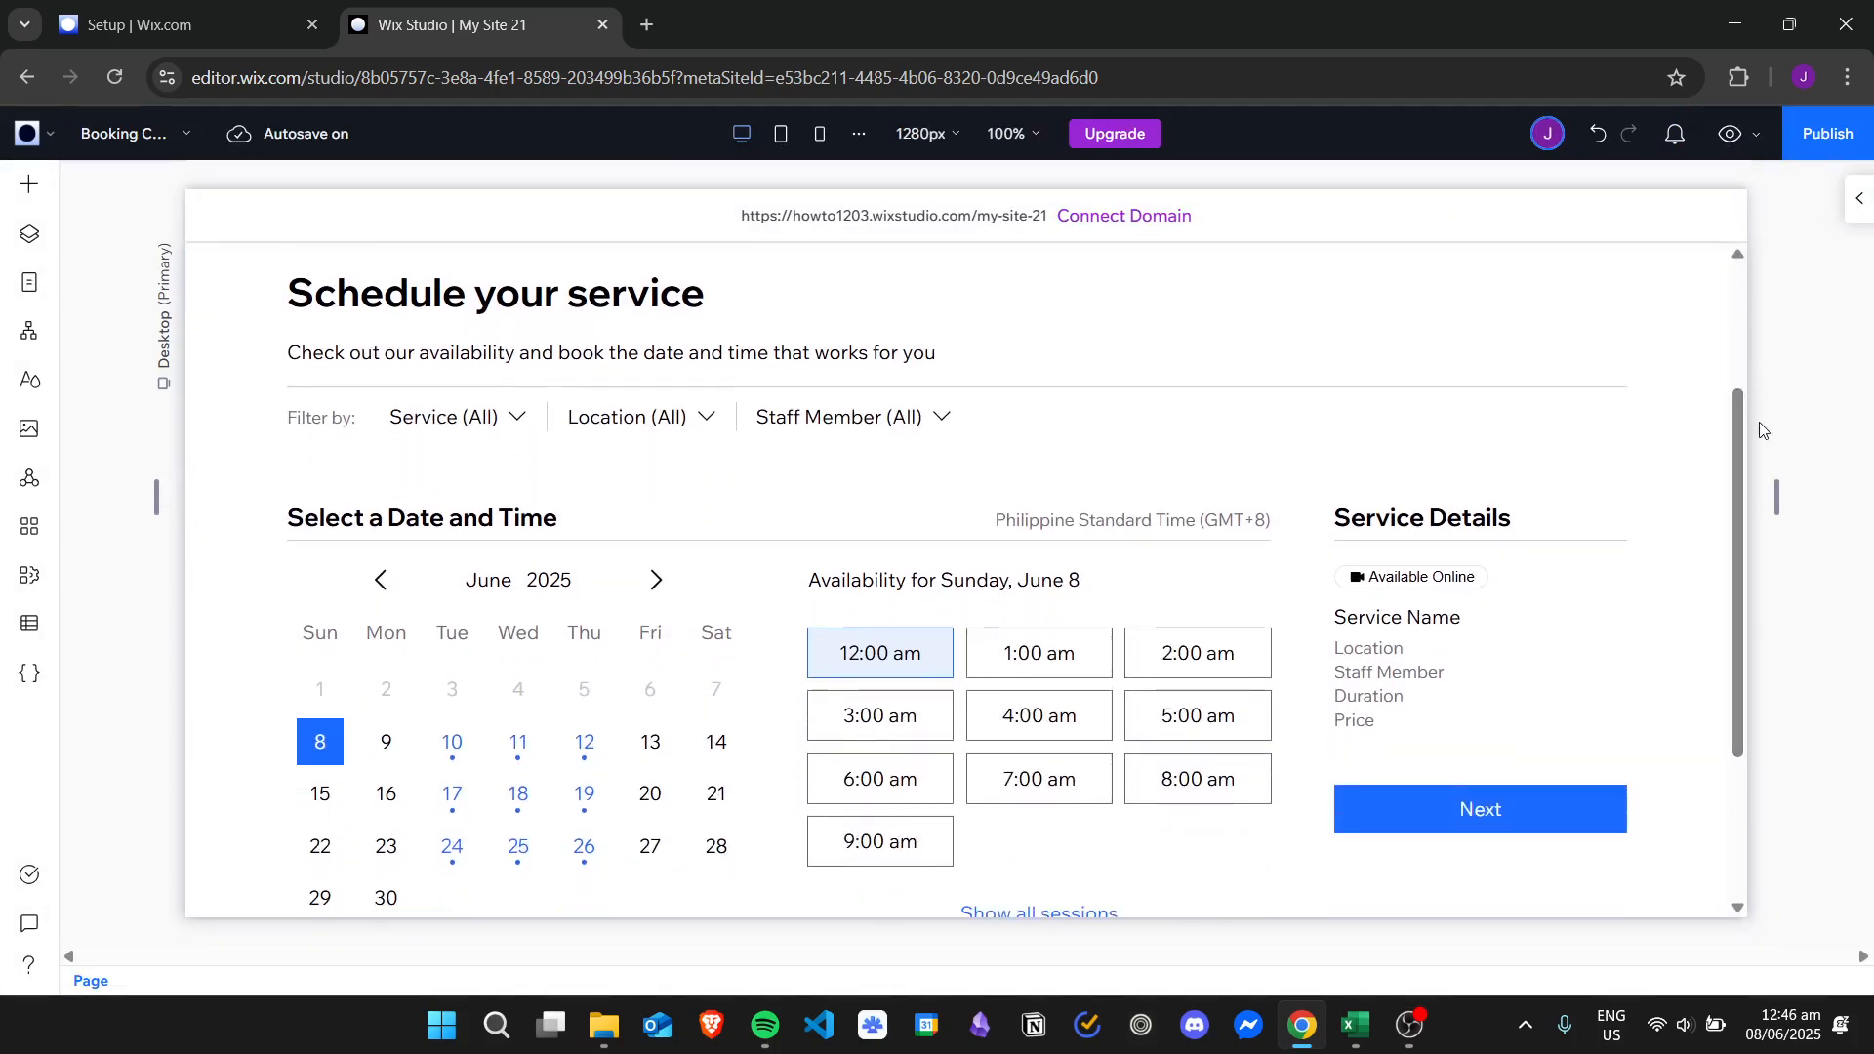